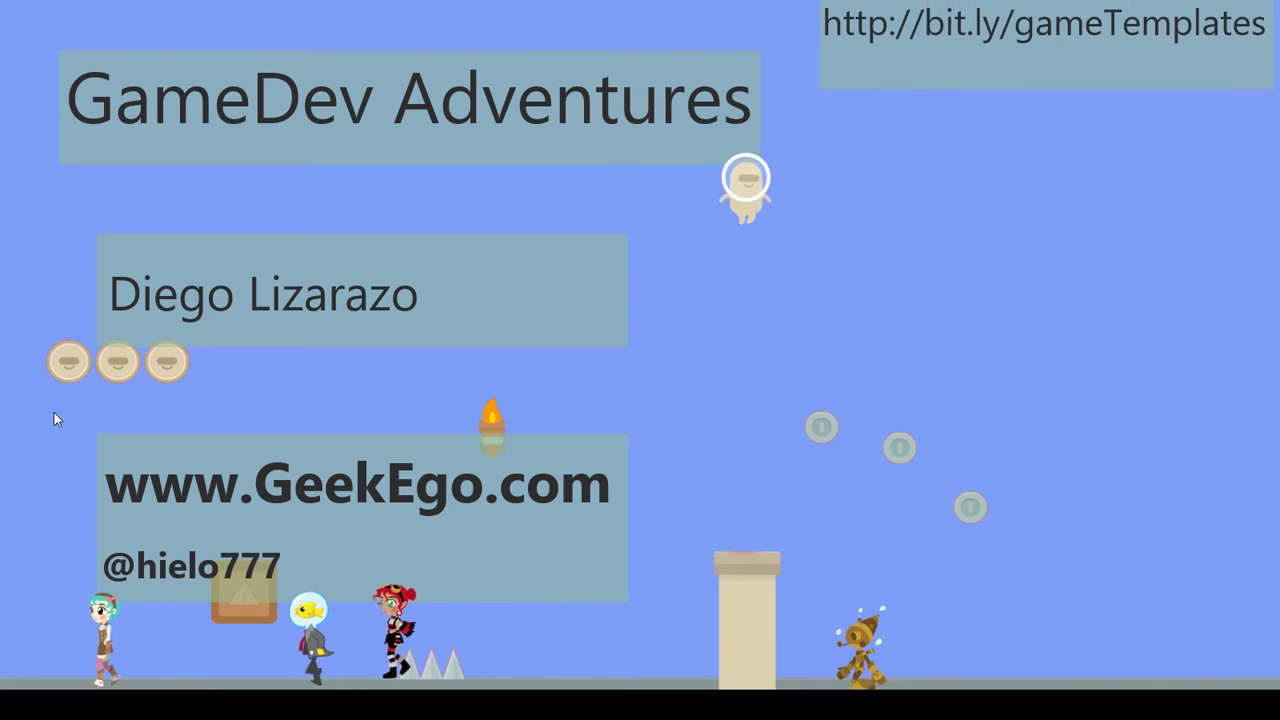
Leave the GameDev Adventures intro preview and return to the editor's menu layout.
key("alt+Tab")
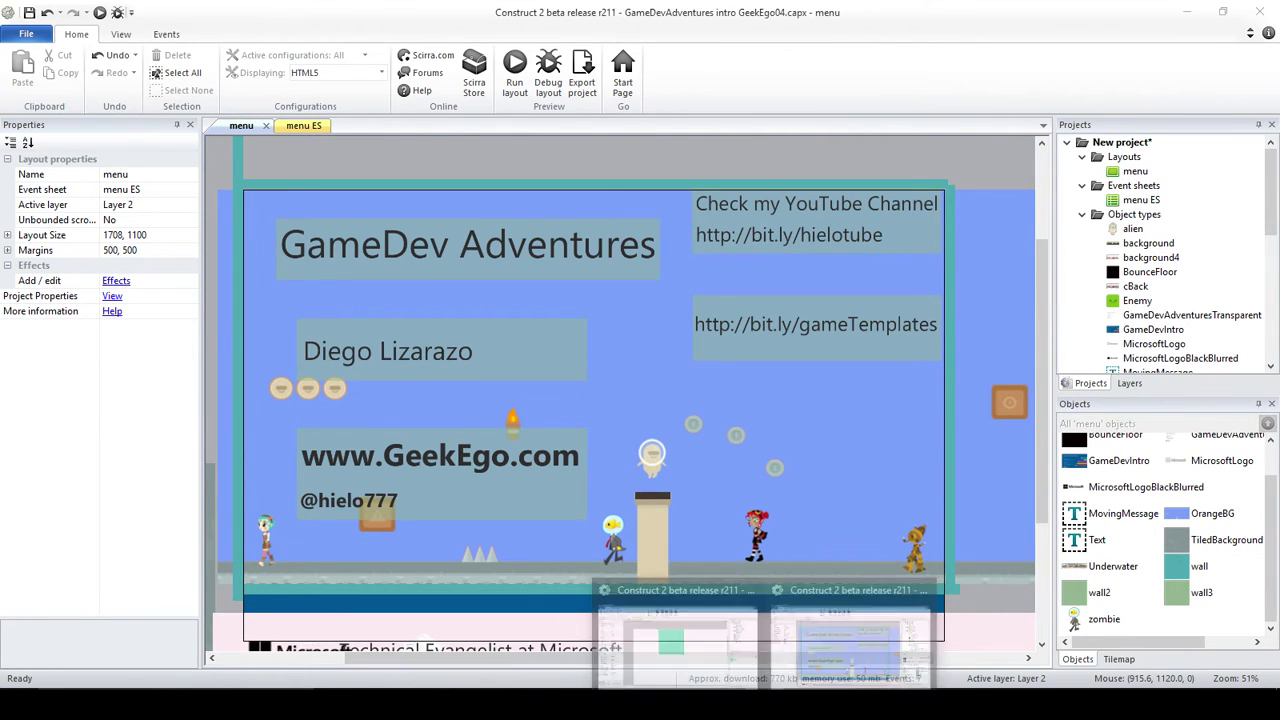
Open OSDisk (C:) from This PC and expand it in the navigation tree.
left_click(857, 625)
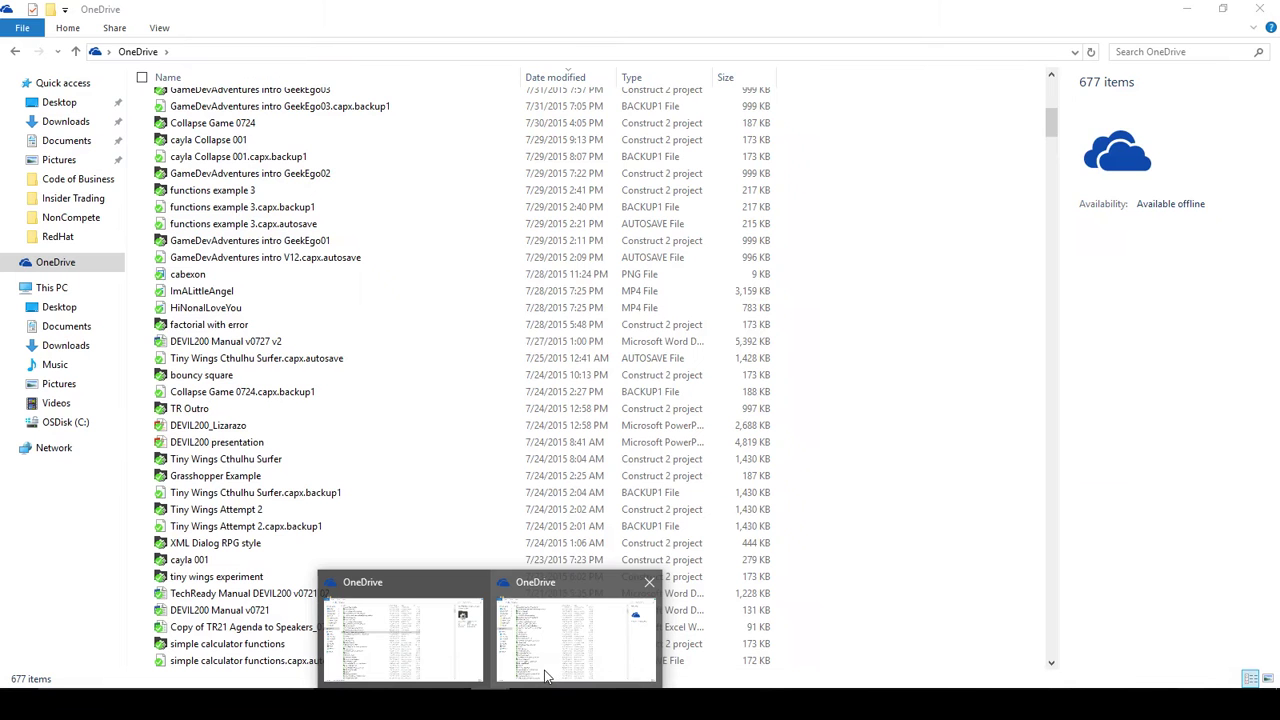
left_click(548, 672)
left_click(51, 287)
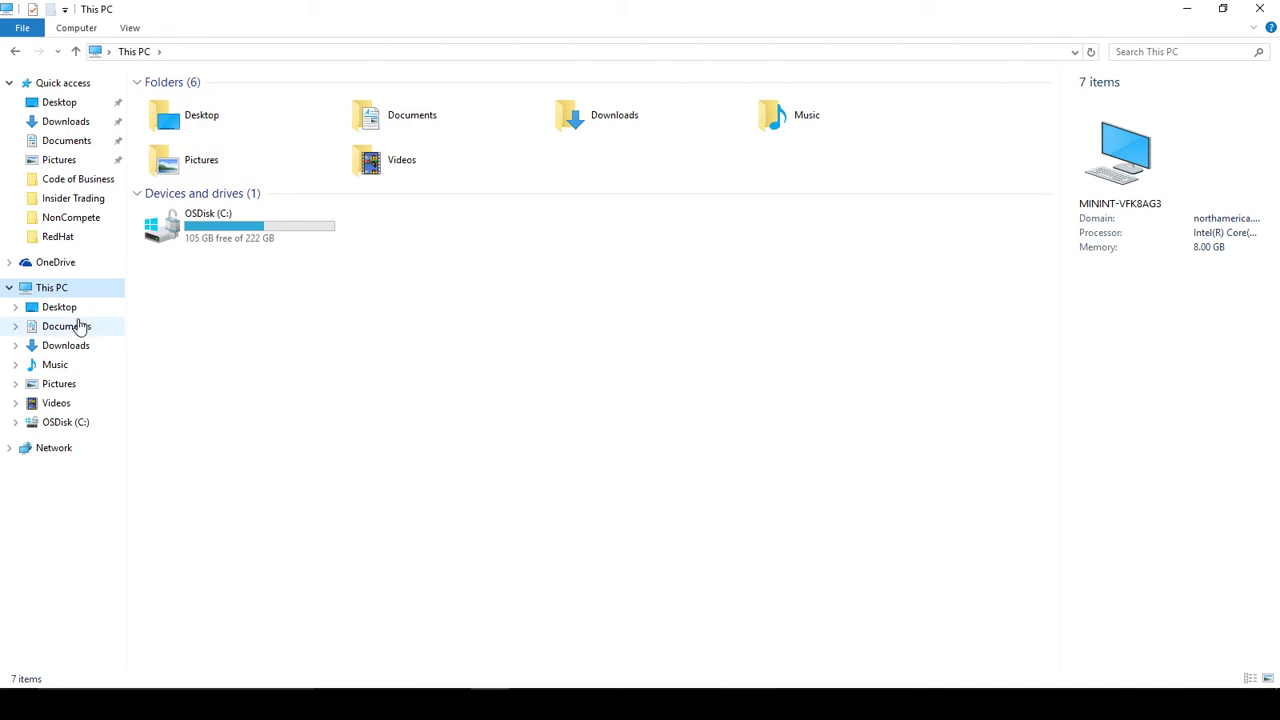
double_click(208, 222)
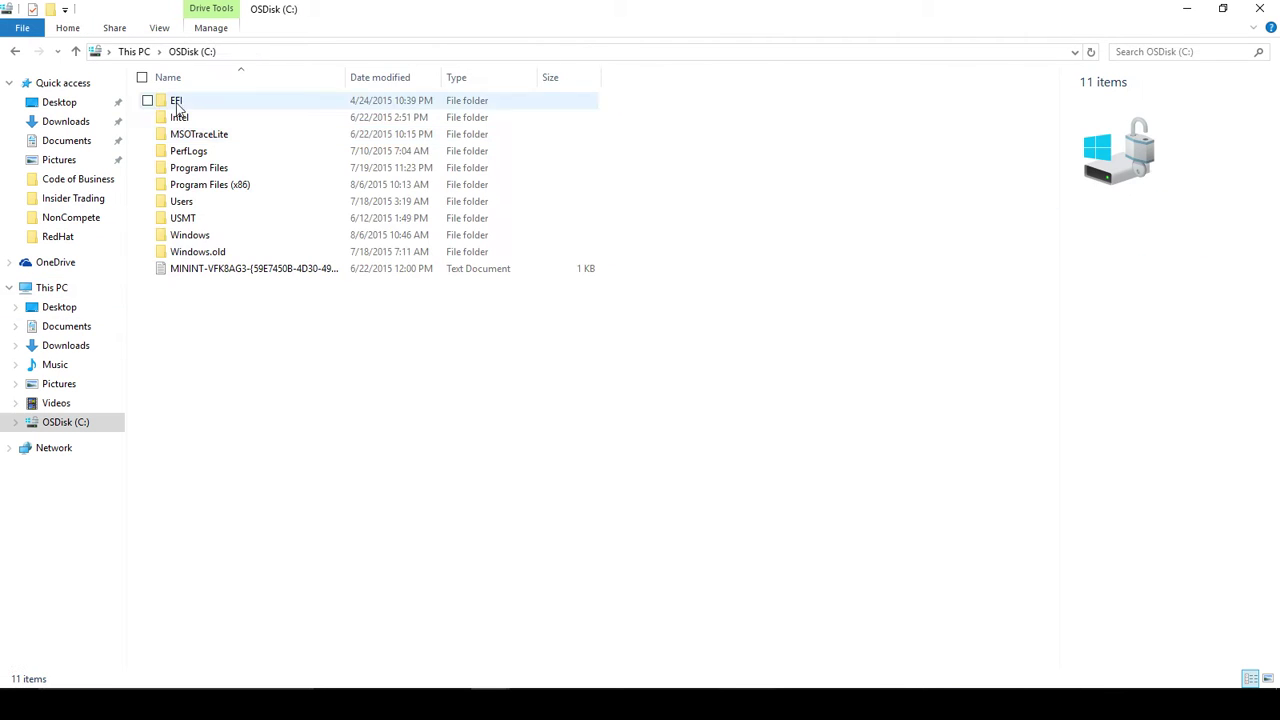
left_click(87, 426)
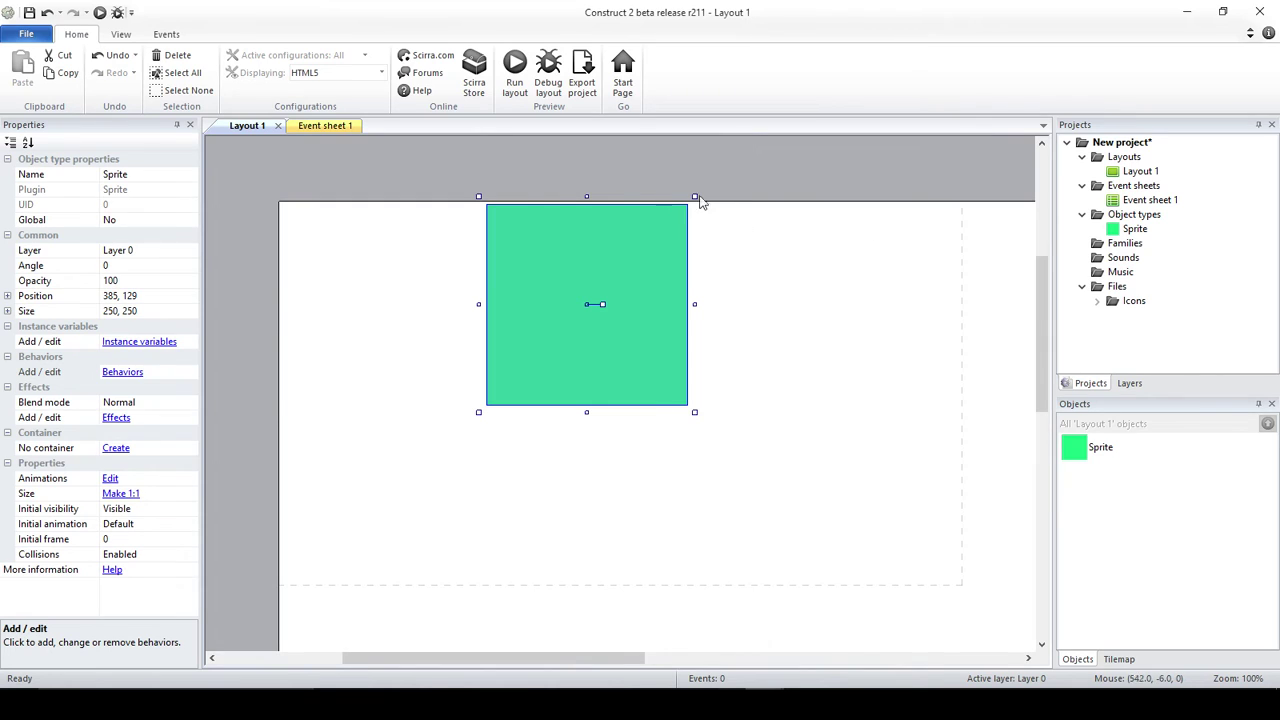
Drag the green square sprite to position 225, 141 in Layout 1.
left_click_drag(628, 219, 531, 250)
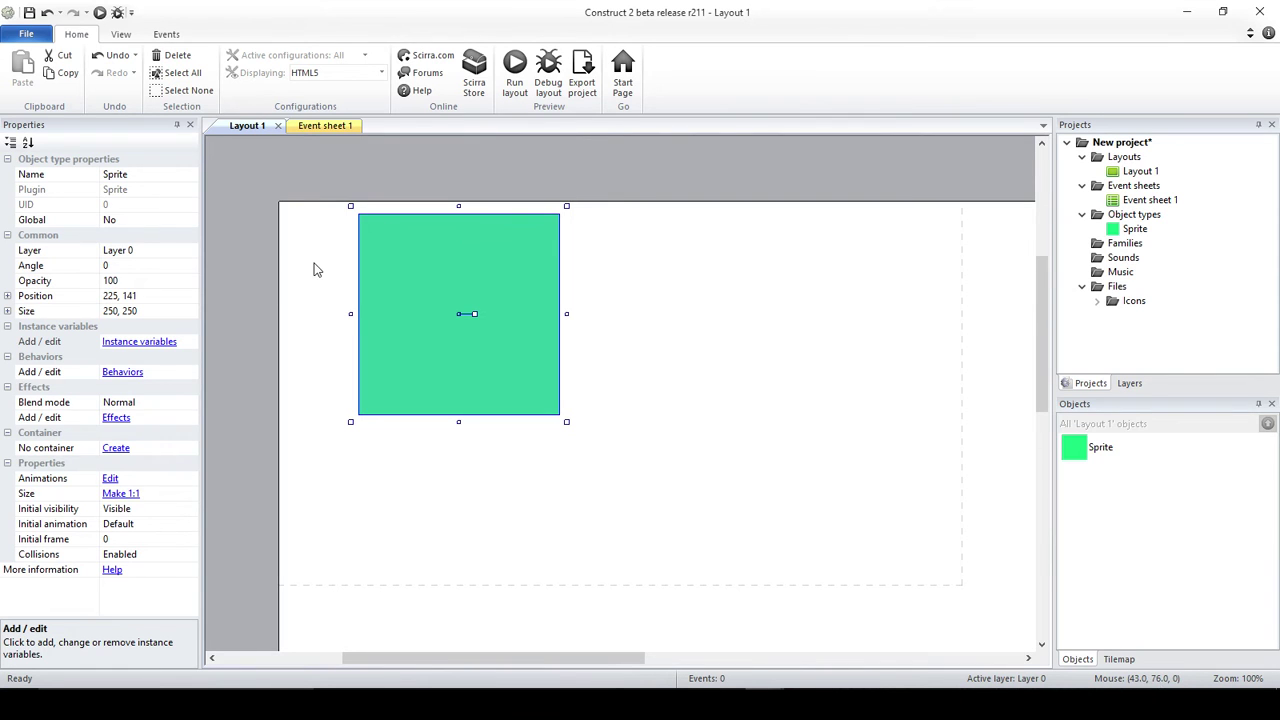
double_click(669, 243)
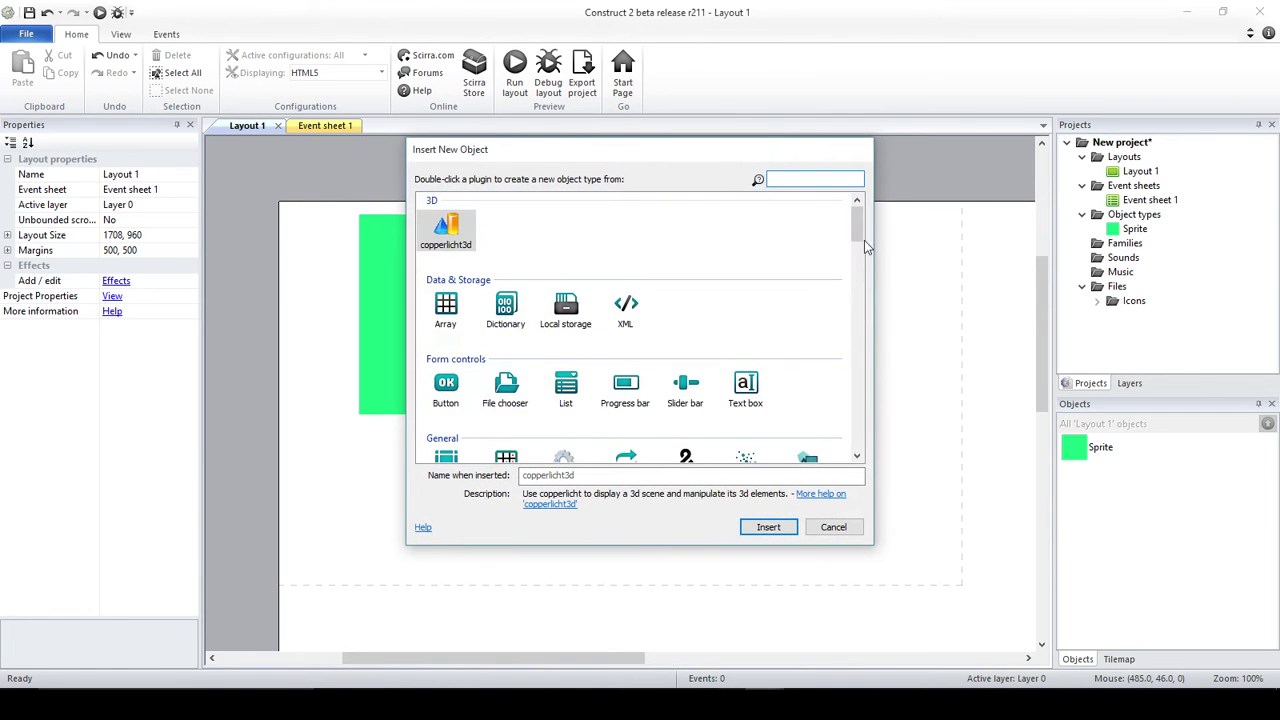
left_click_drag(800, 159, 818, 155)
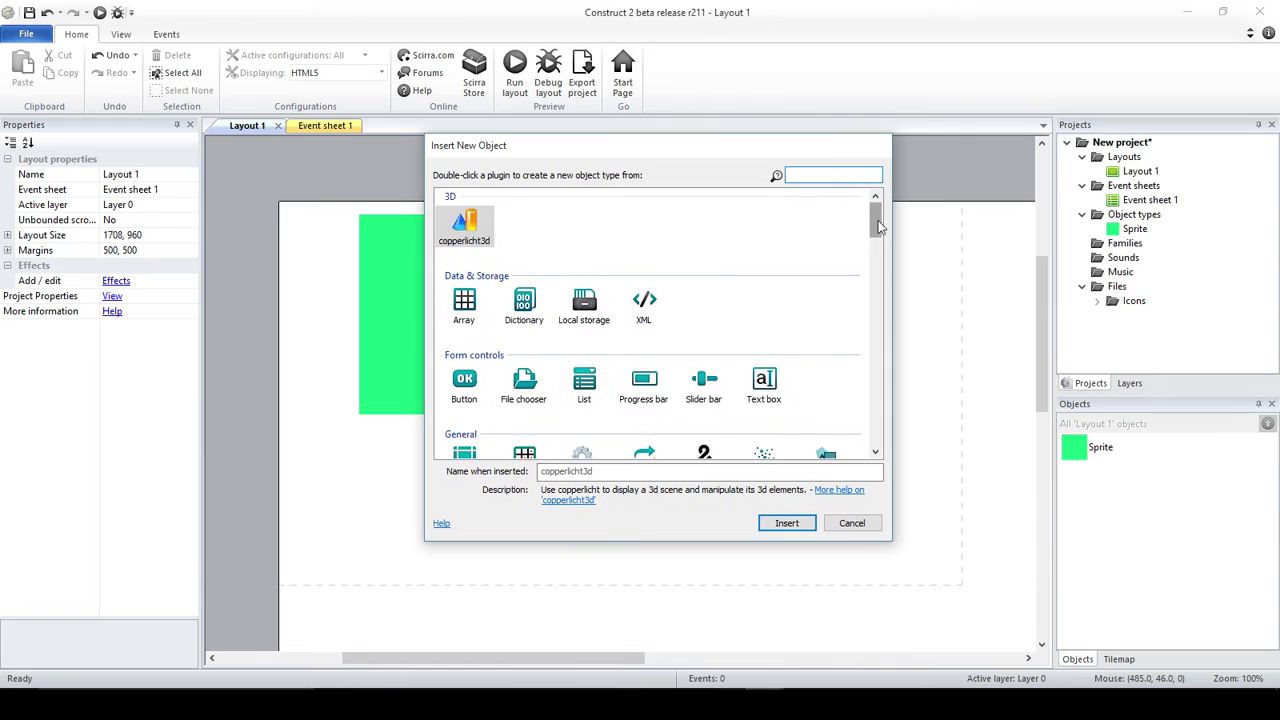
left_click_drag(878, 227, 878, 249)
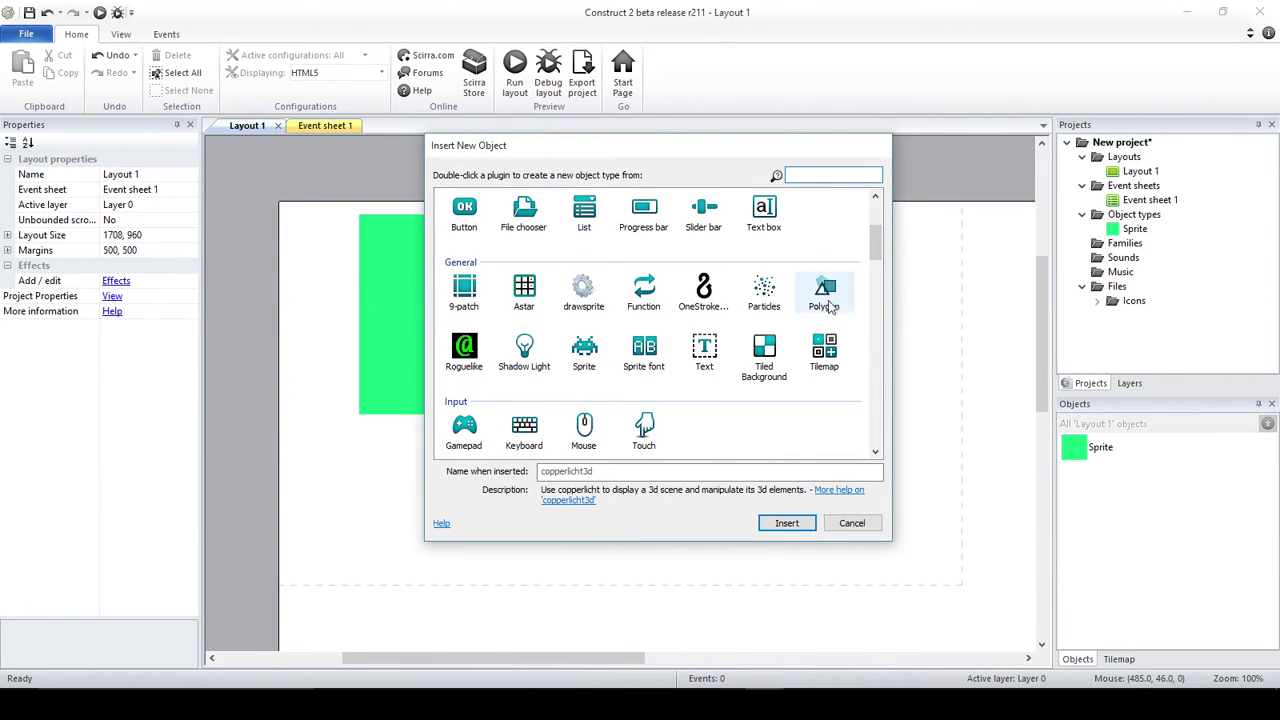
left_click(704, 292)
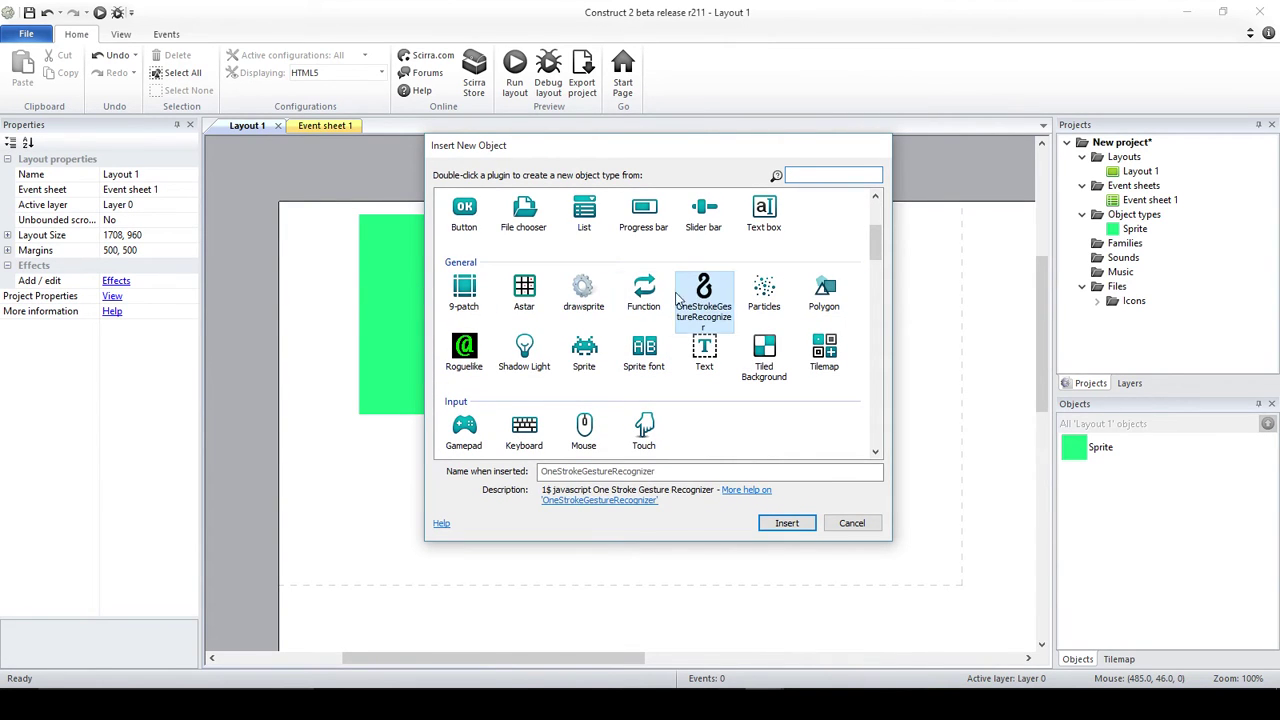
left_click(465, 355)
left_click(524, 292)
left_click(581, 296)
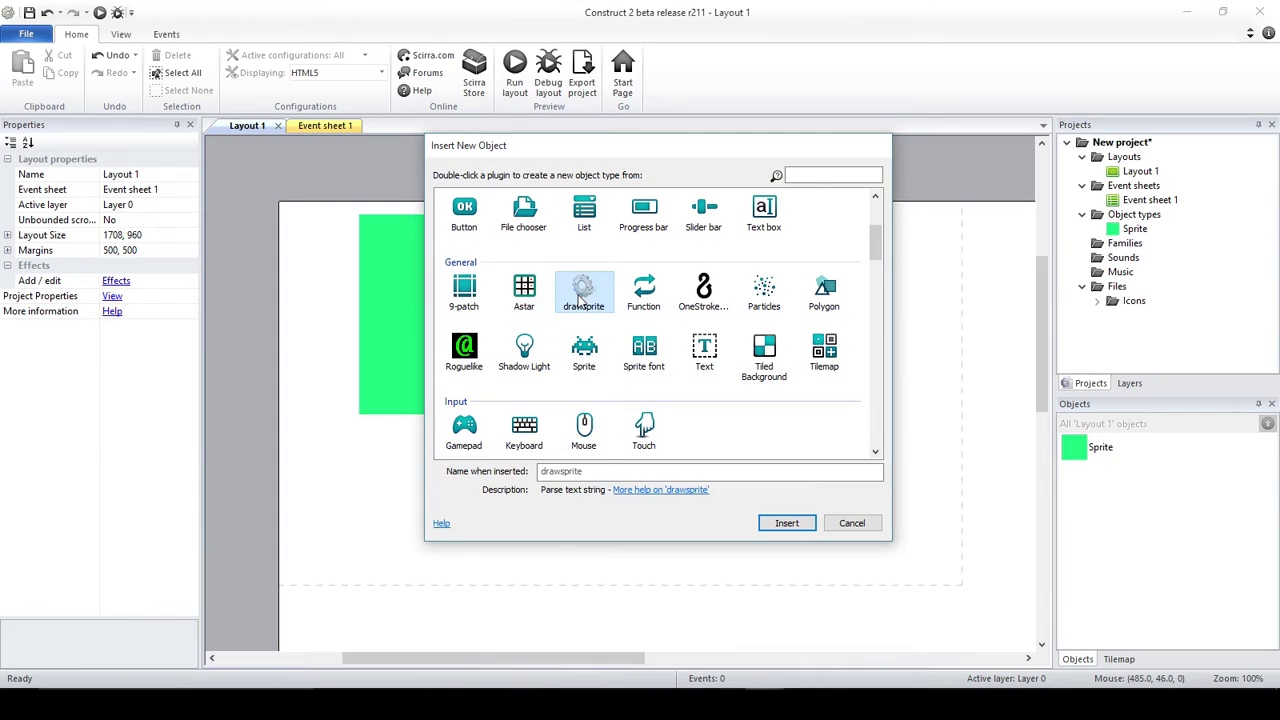
left_click(824, 292)
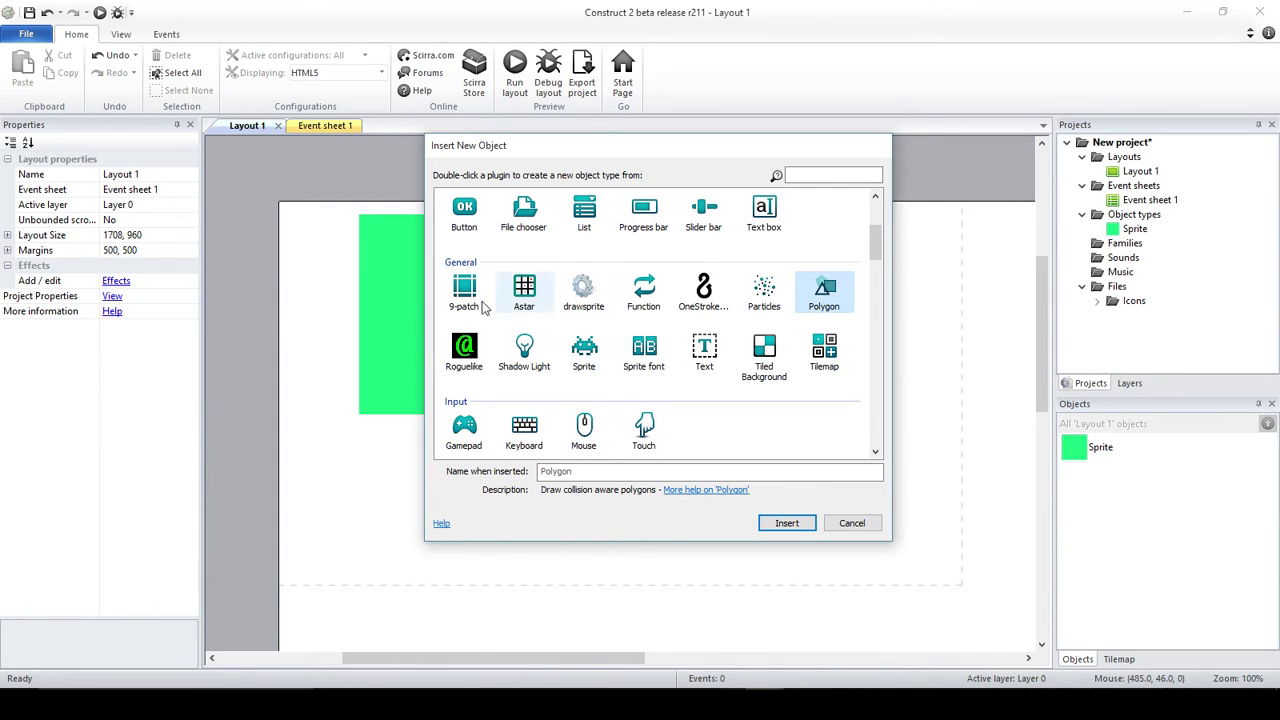
left_click(851, 523)
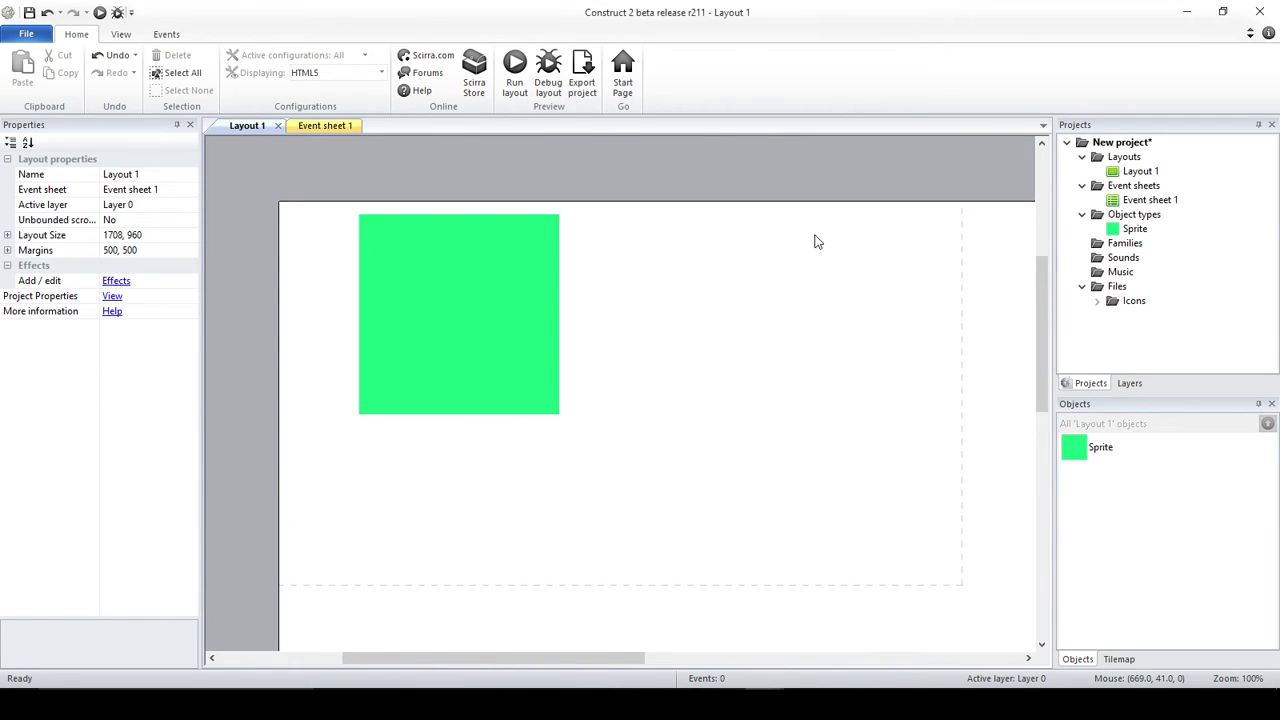
left_click(518, 284)
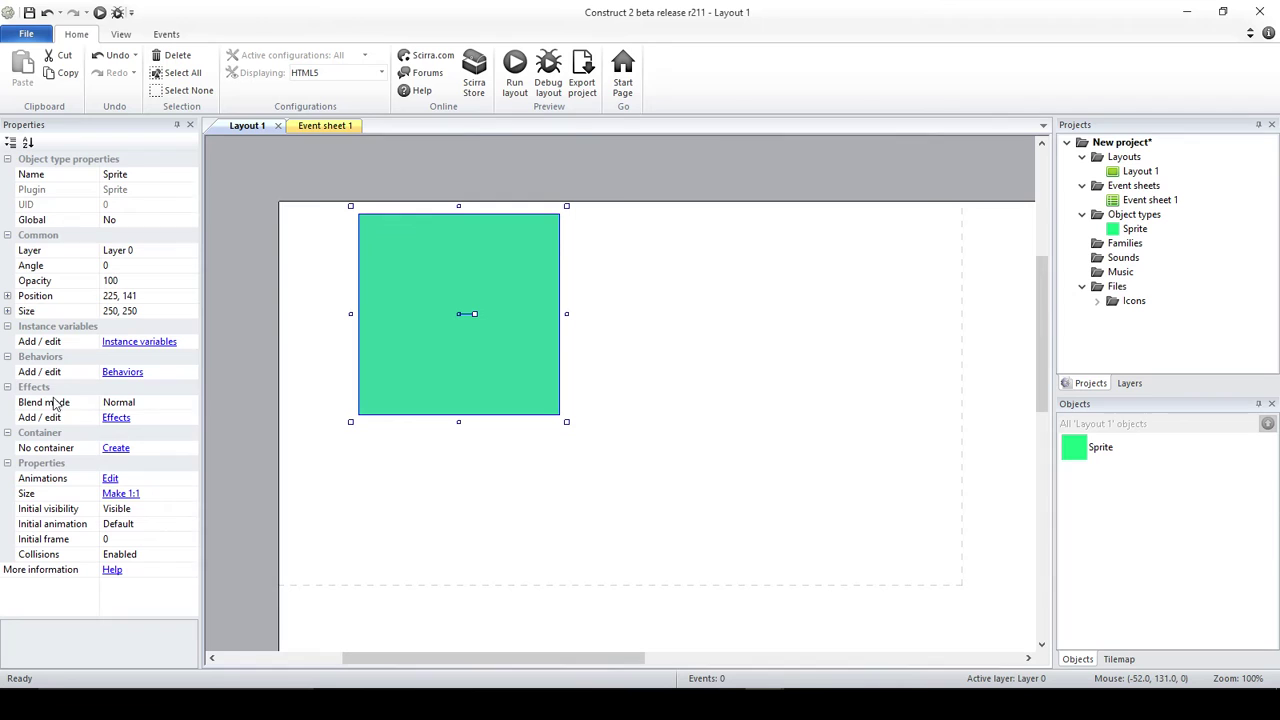
left_click(122, 372)
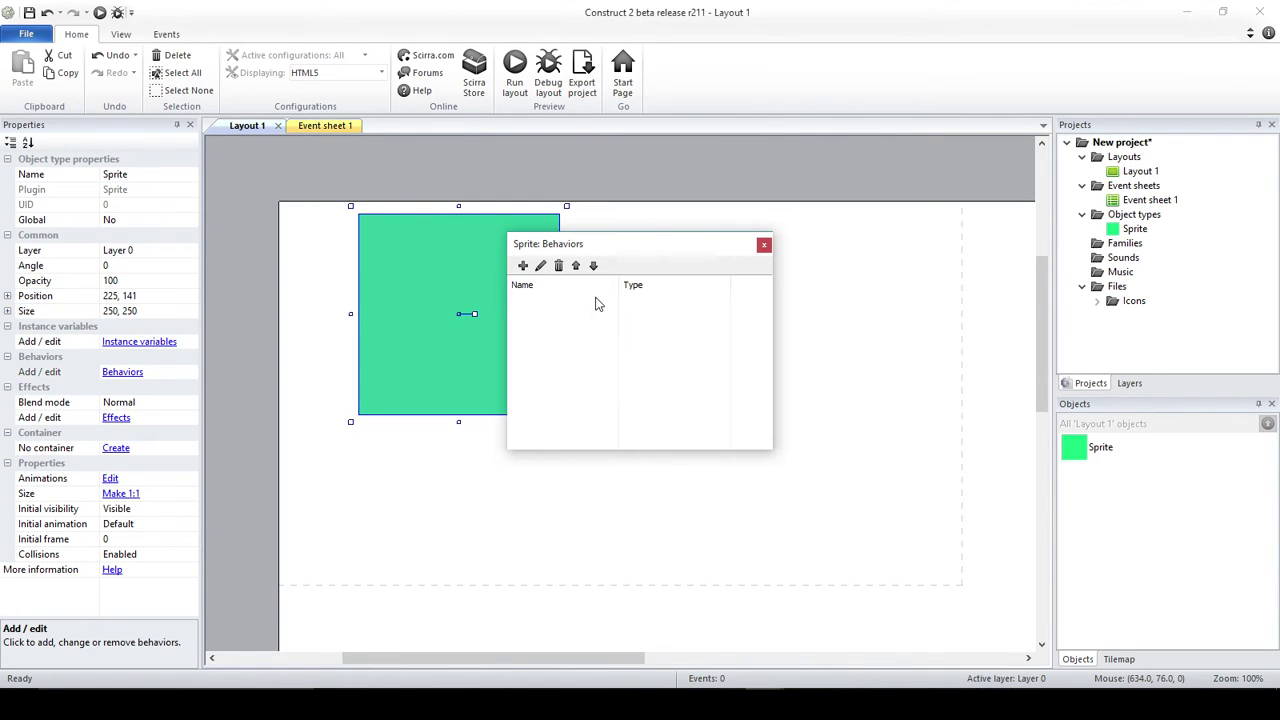
left_click(522, 266)
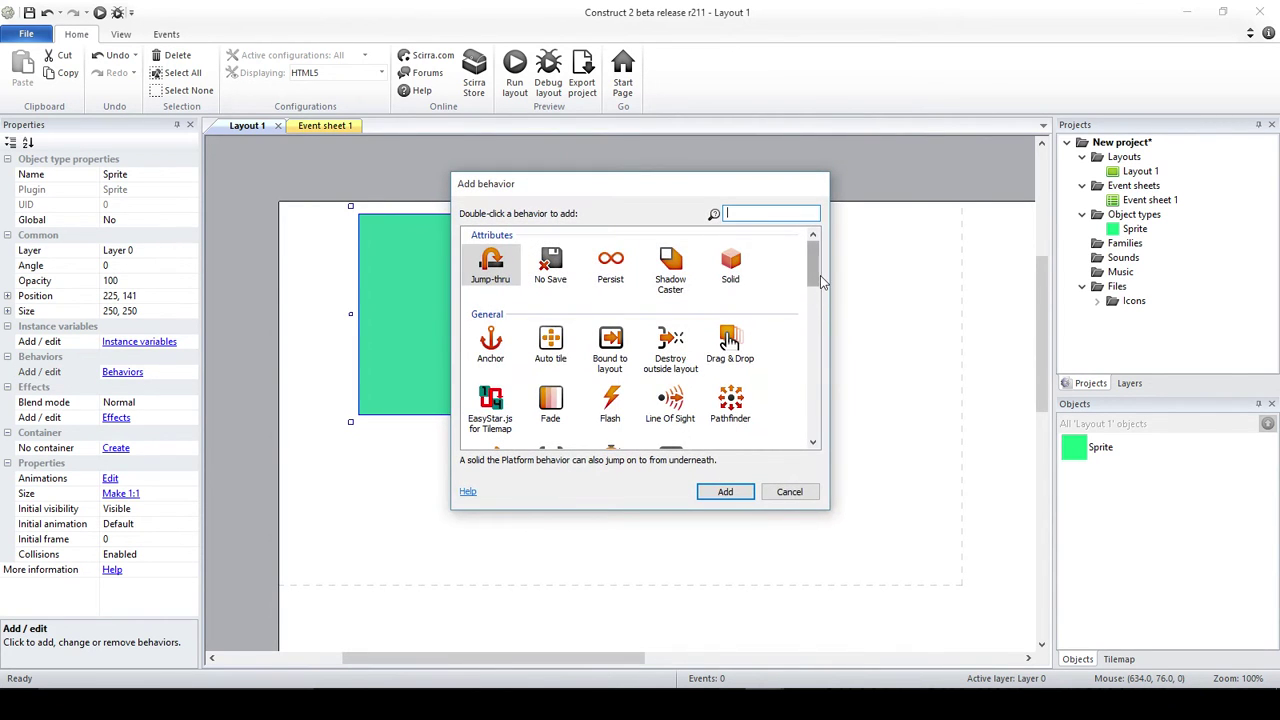
left_click(490, 405)
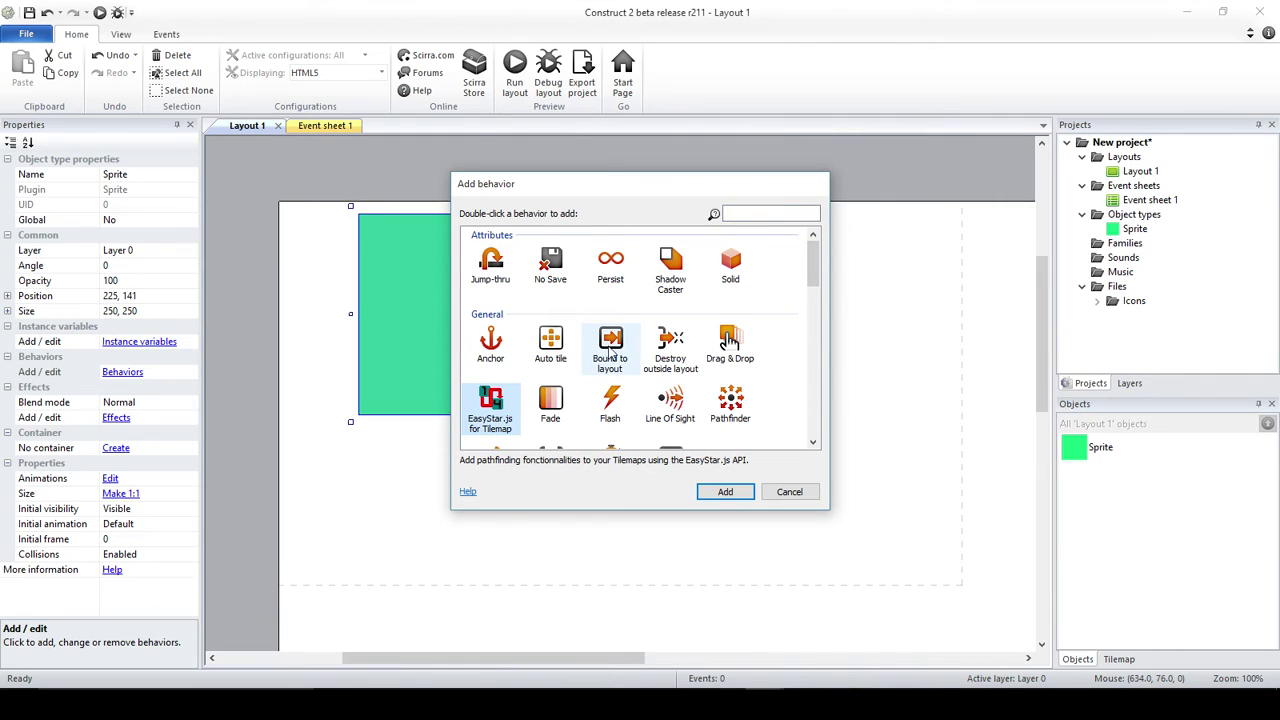
scroll(616, 350, "down", 1)
scroll(616, 350, "down", 1)
left_click(730, 365)
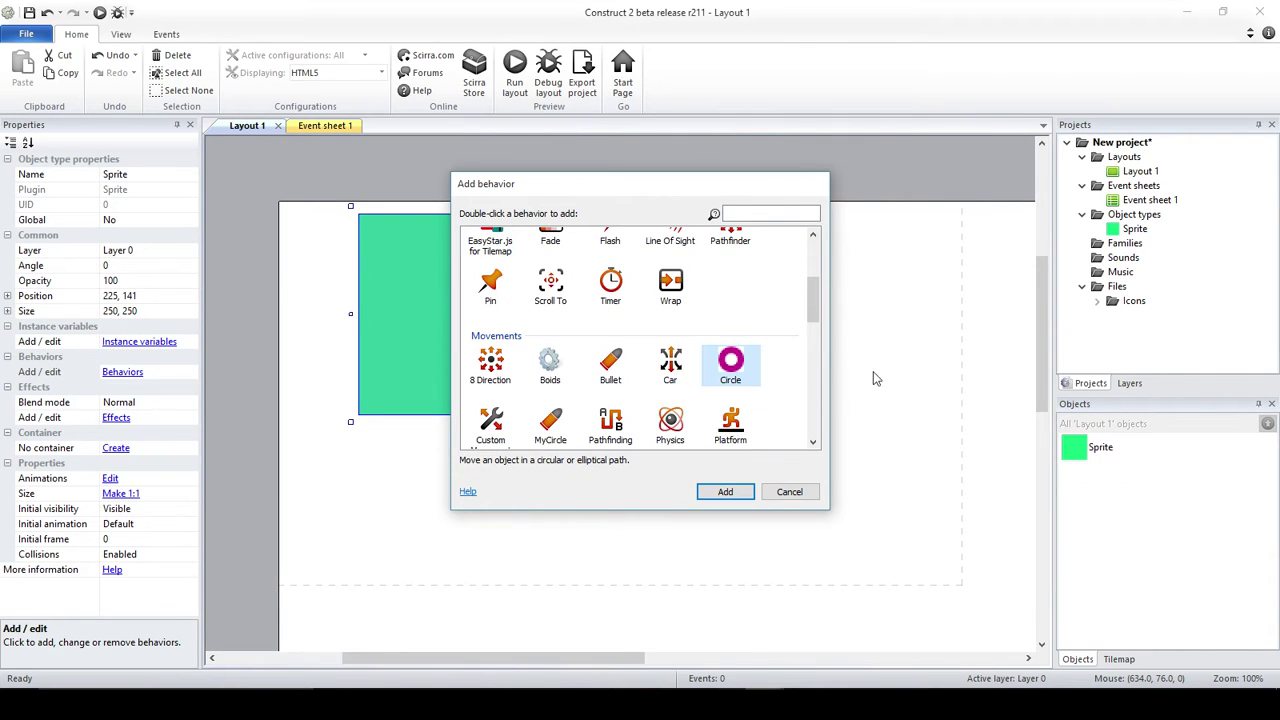
scroll(555, 362, "down", 1)
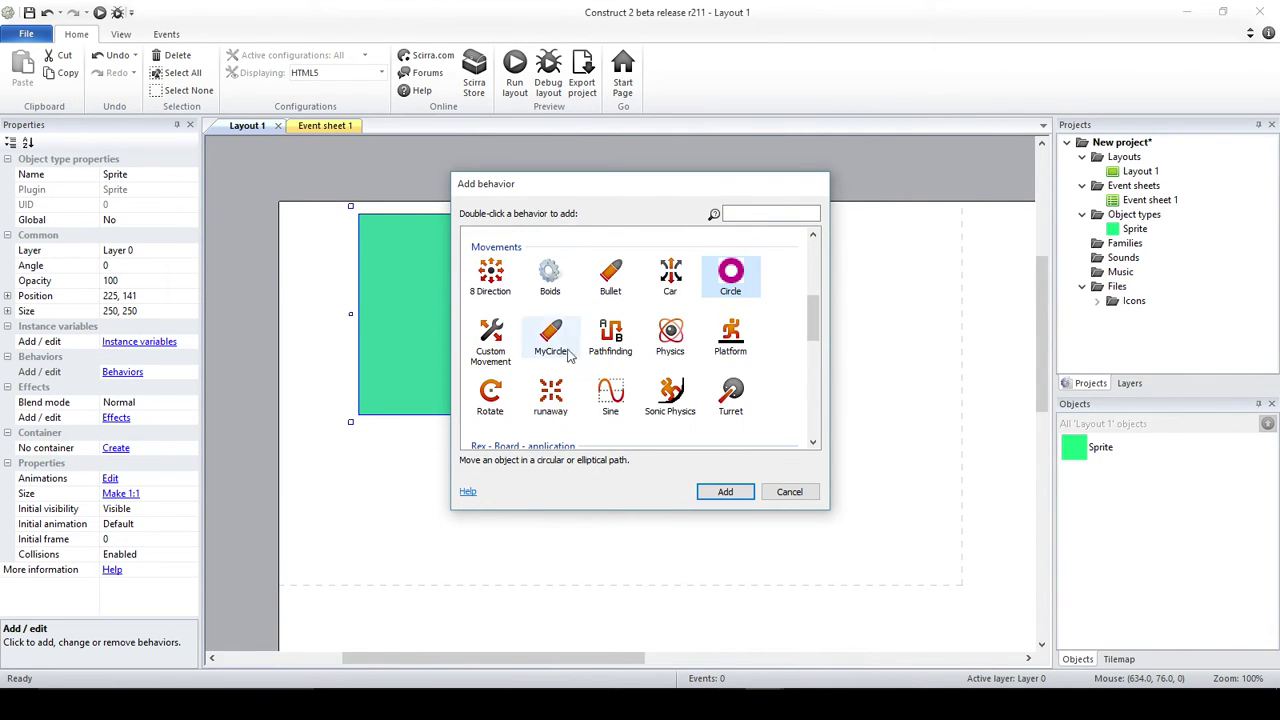
left_click(551, 338)
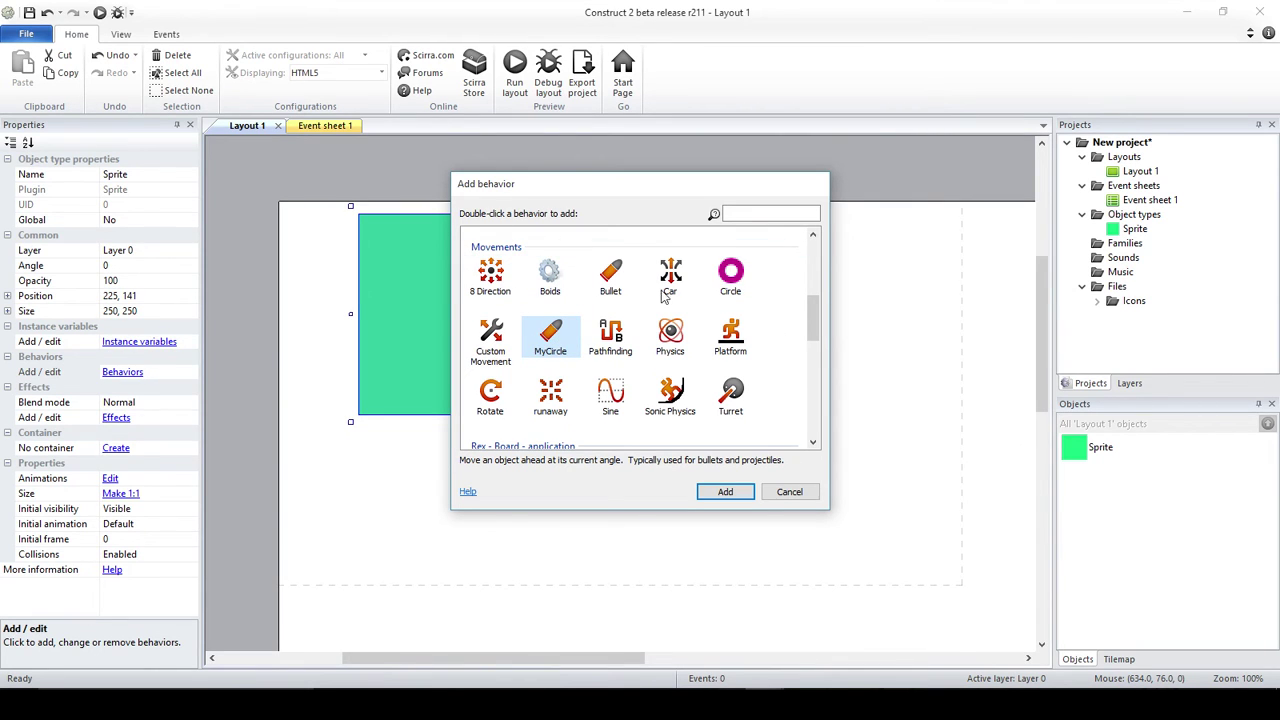
left_click(786, 492)
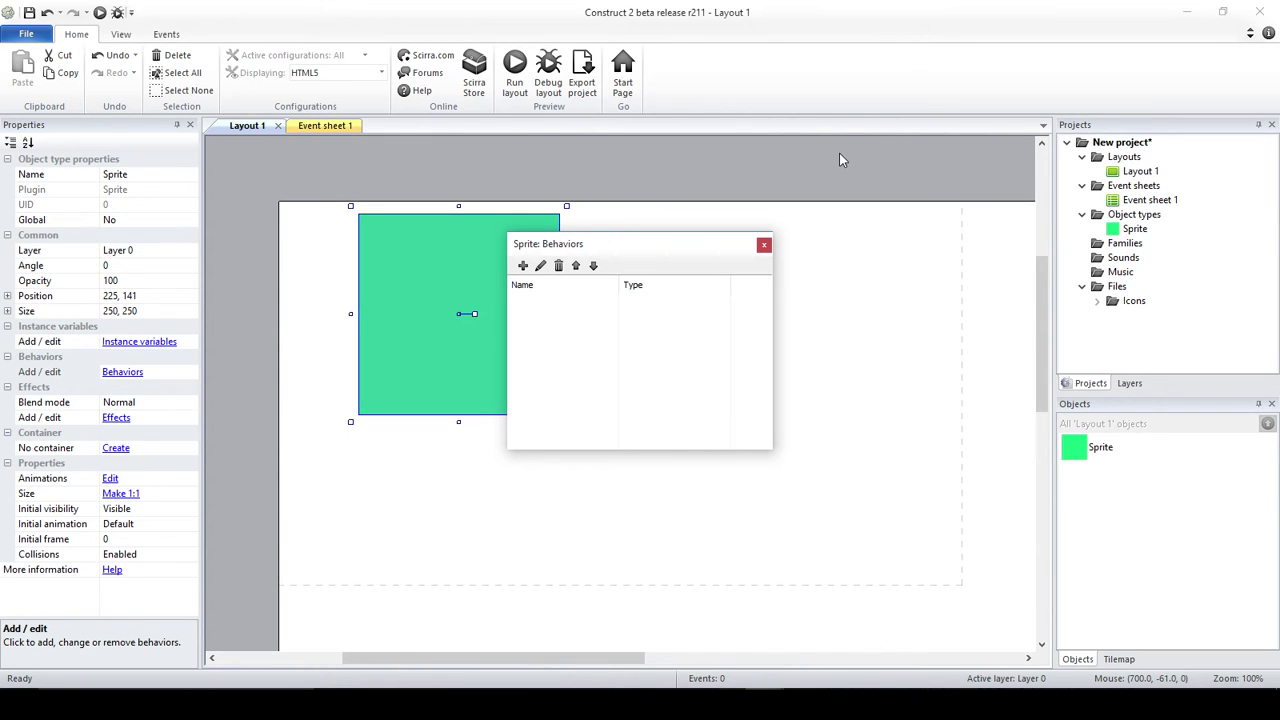
left_click(764, 246)
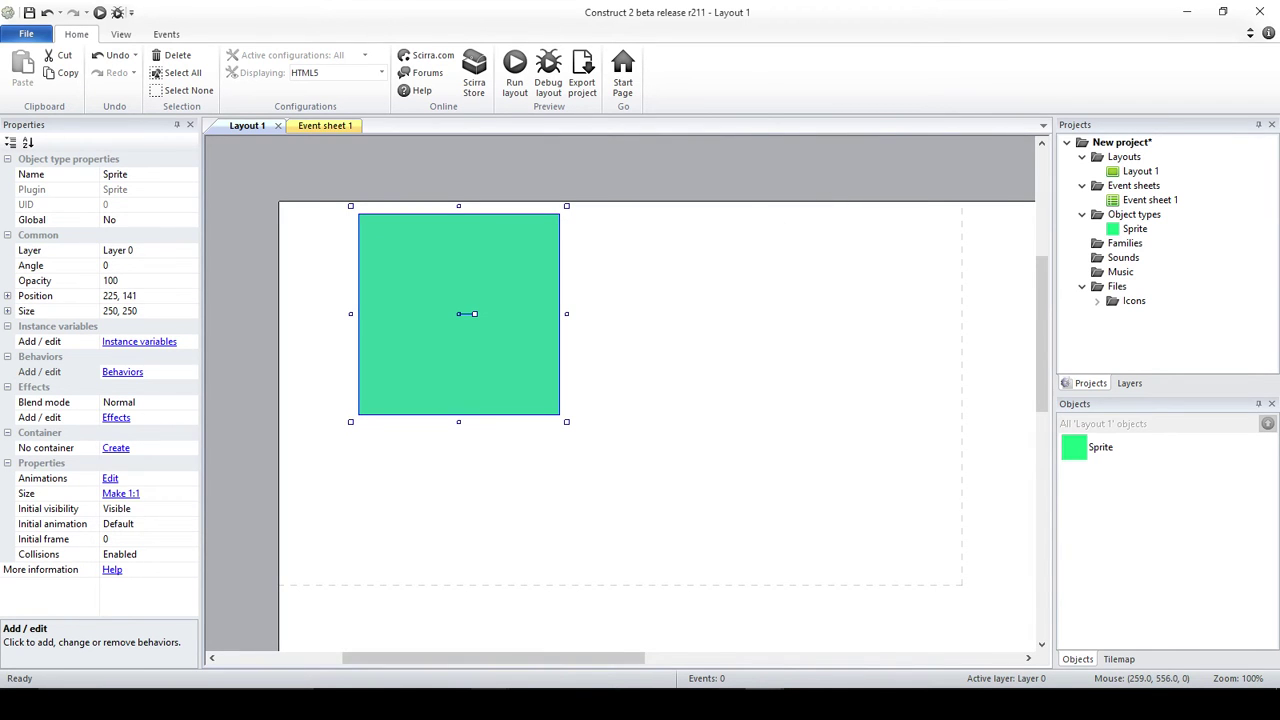
Browse to Program Files\Construct 2\exporters\html5\plugins and select the sprite plugin folder.
mouse_move(490, 705)
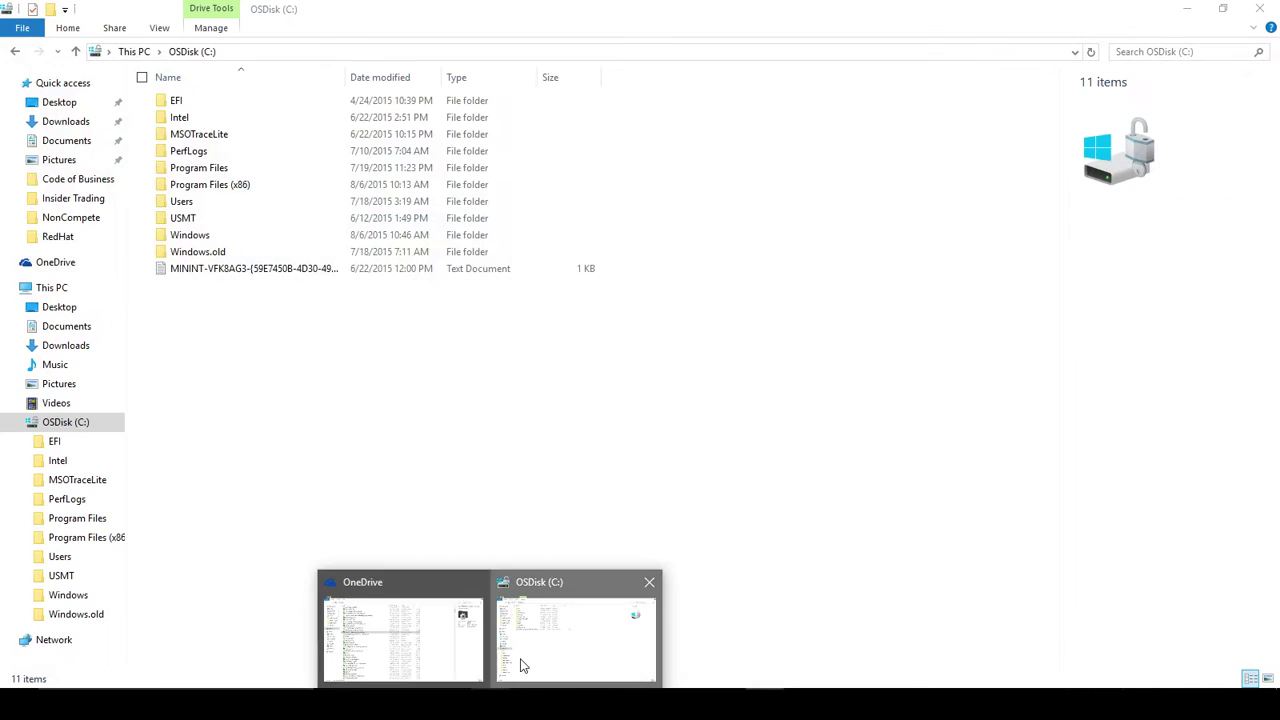
left_click(523, 663)
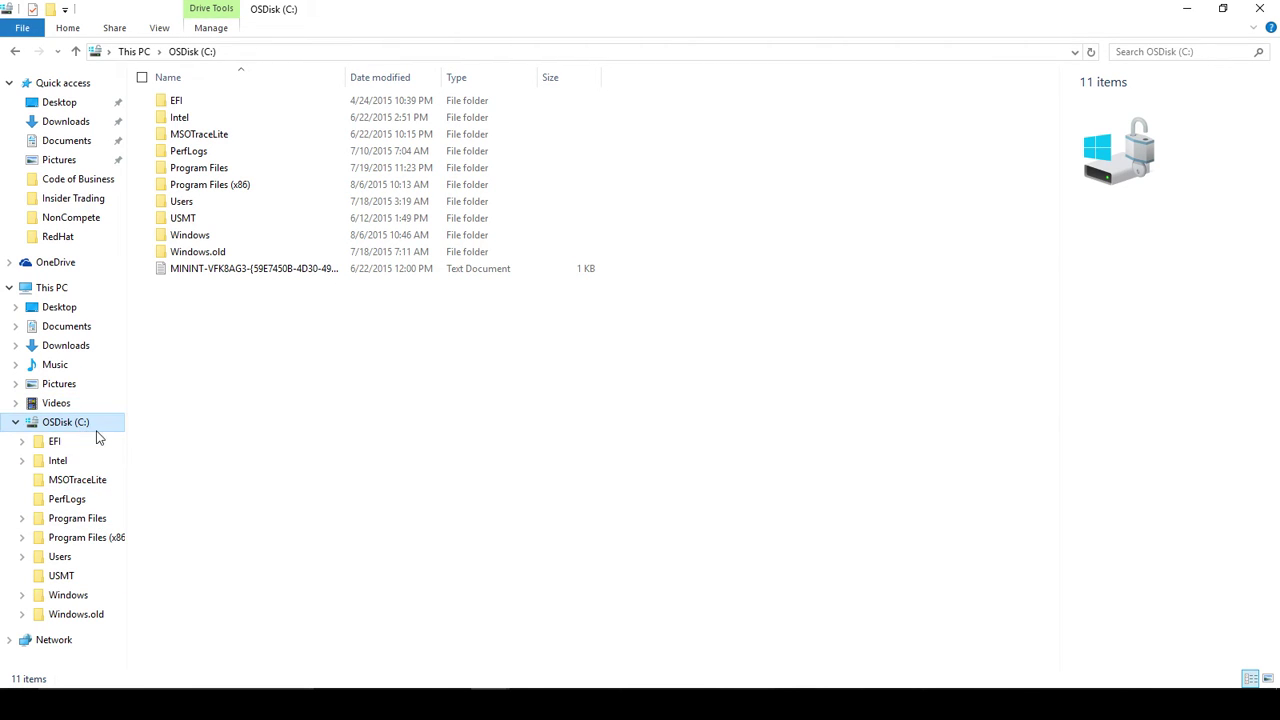
left_click(86, 526)
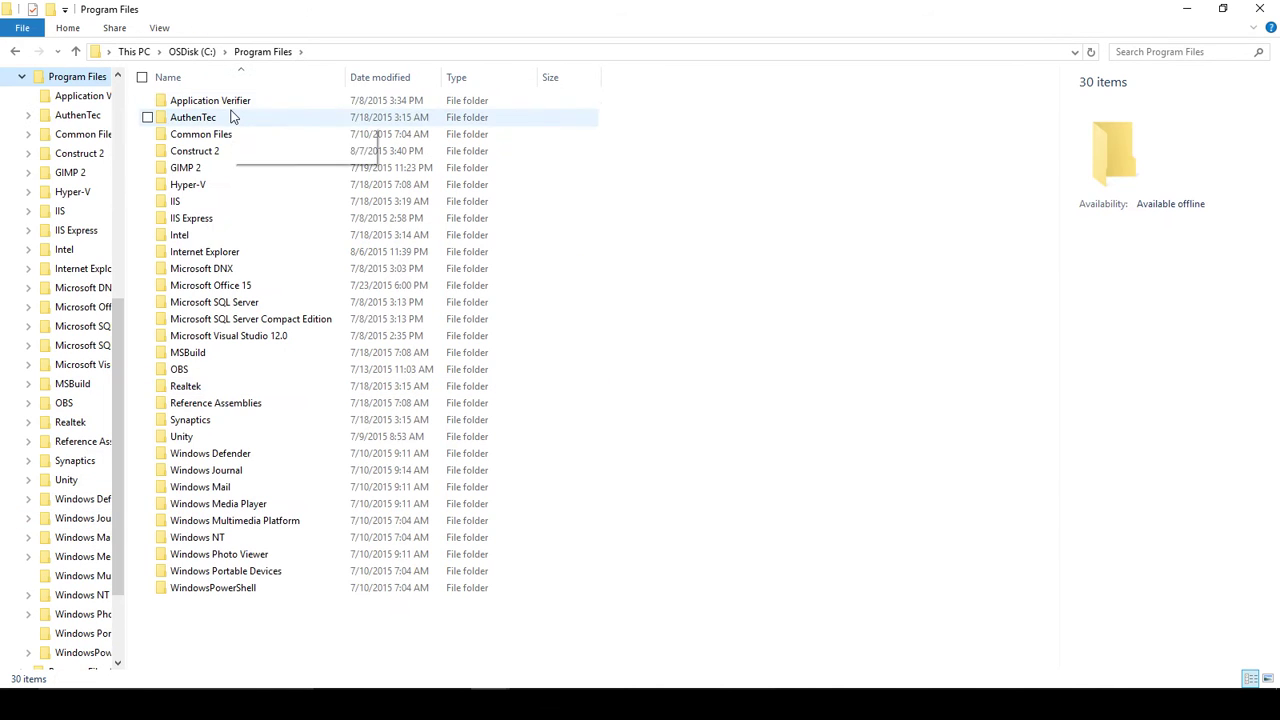
double_click(205, 153)
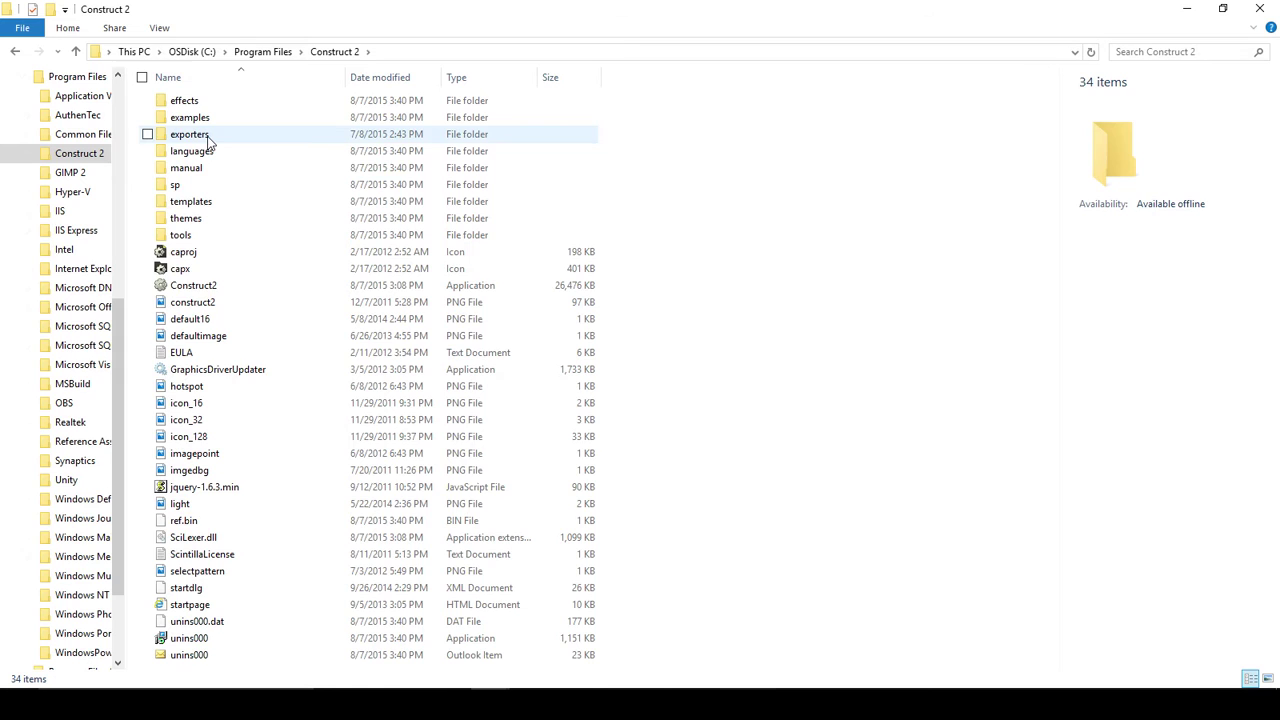
double_click(190, 134)
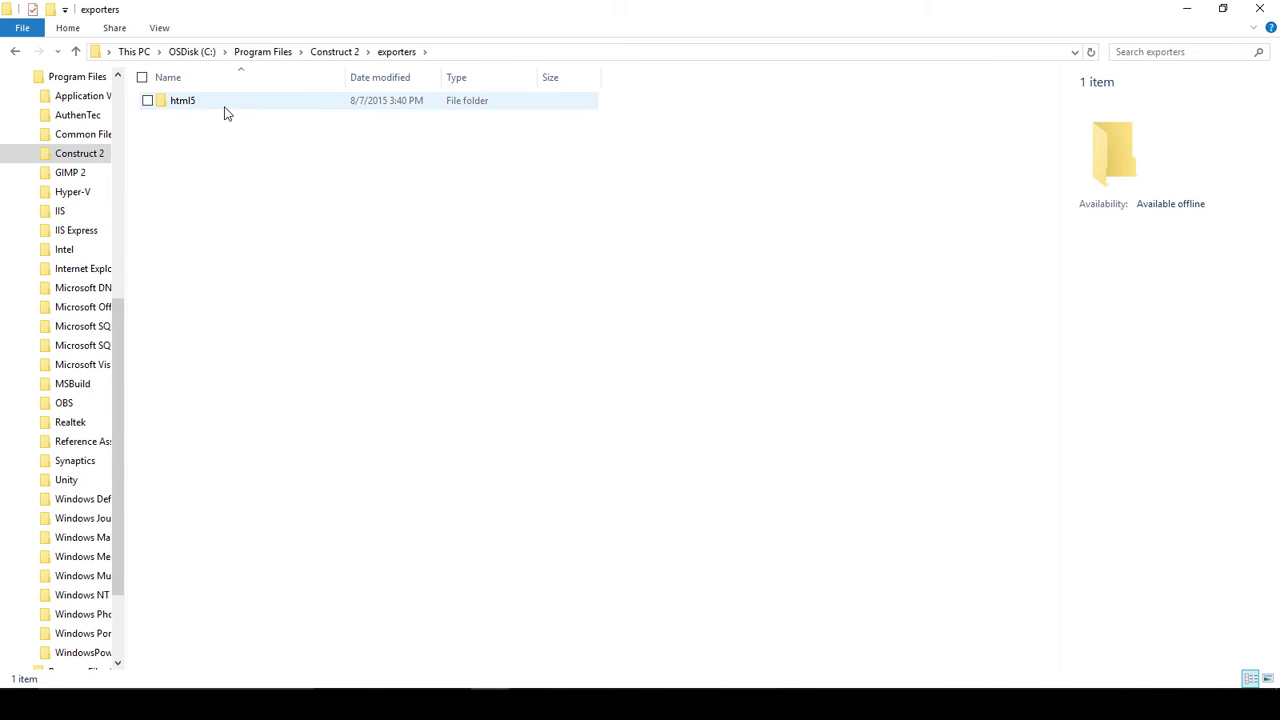
double_click(225, 107)
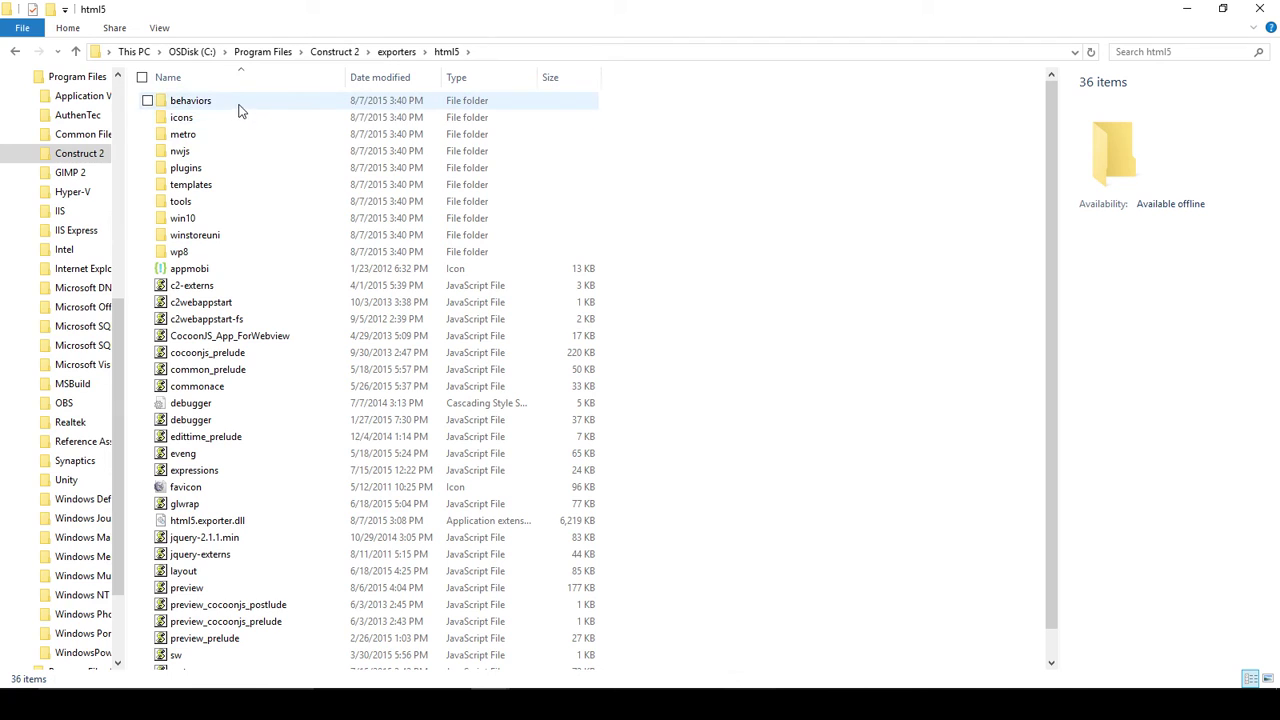
left_click(240, 104)
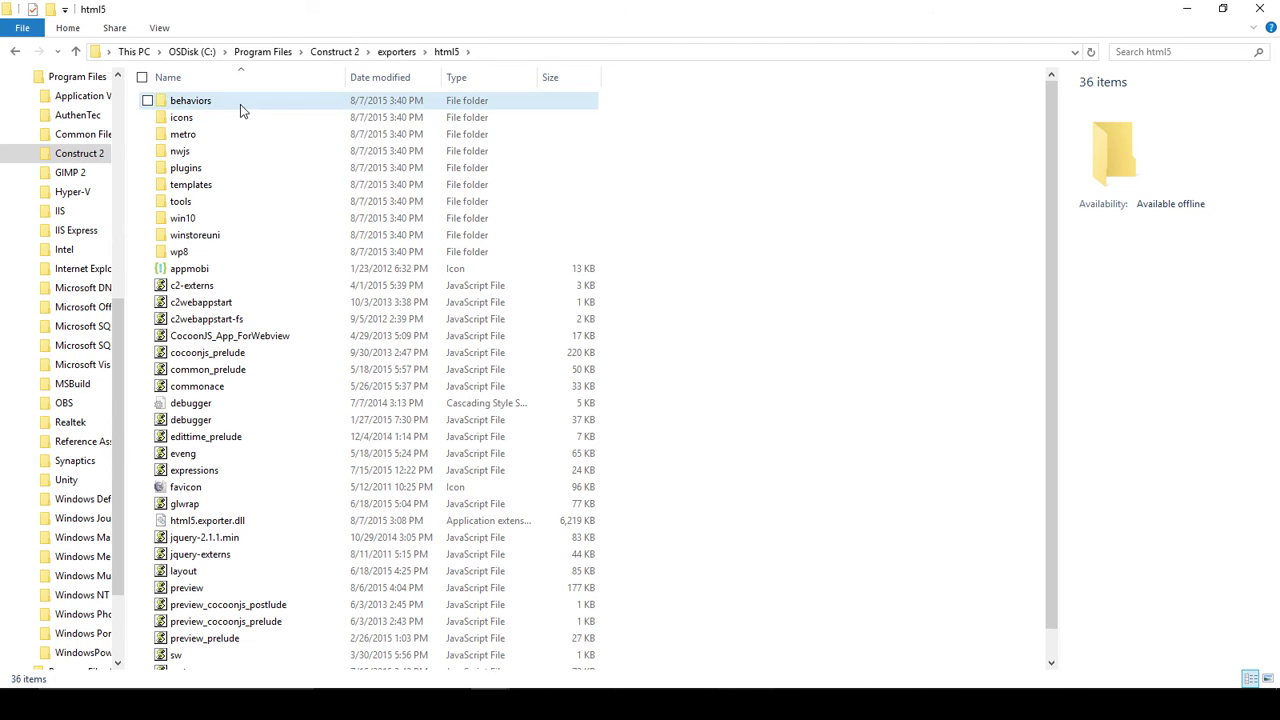
left_click(196, 172)
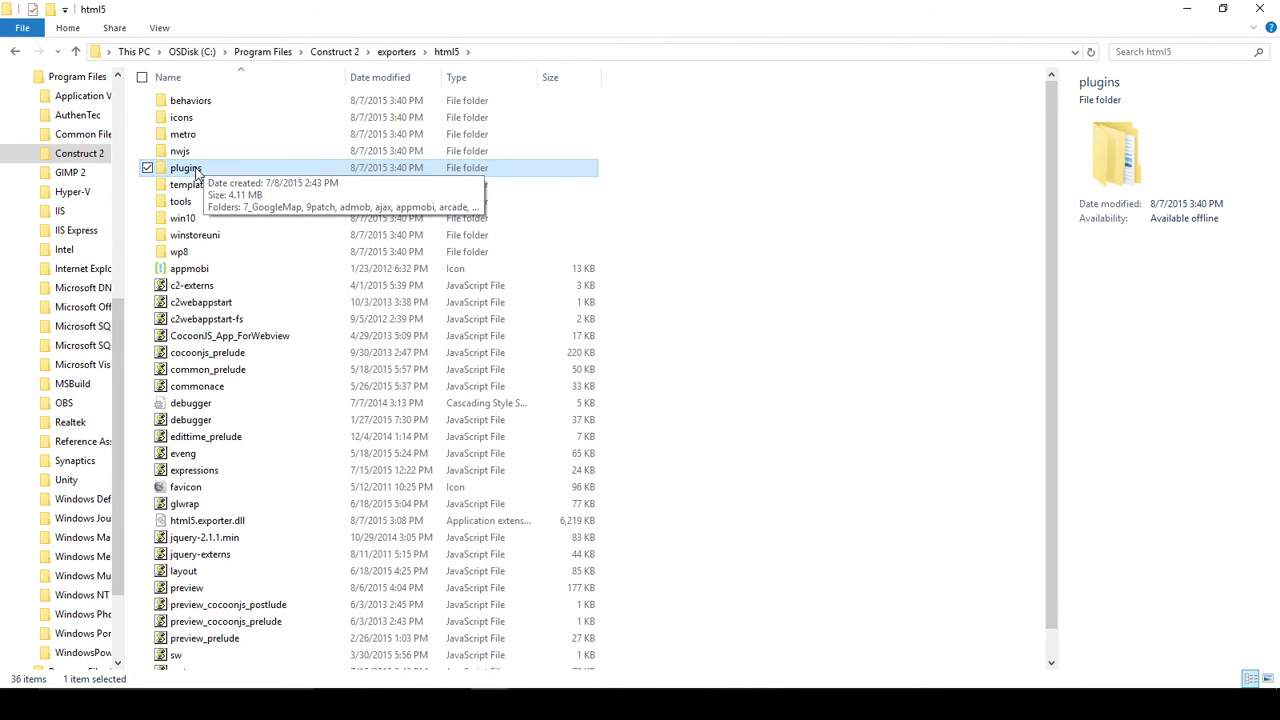
double_click(197, 172)
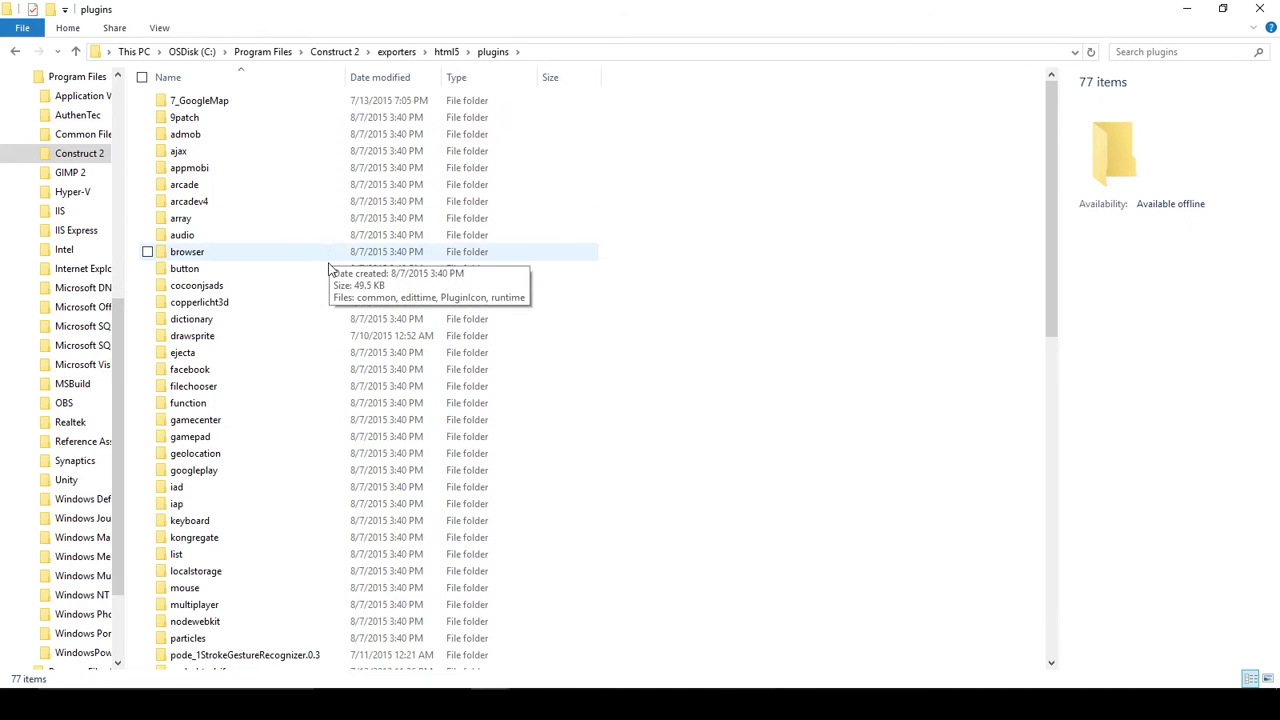
scroll(329, 268, "down", 8)
scroll(329, 279, "down", 6)
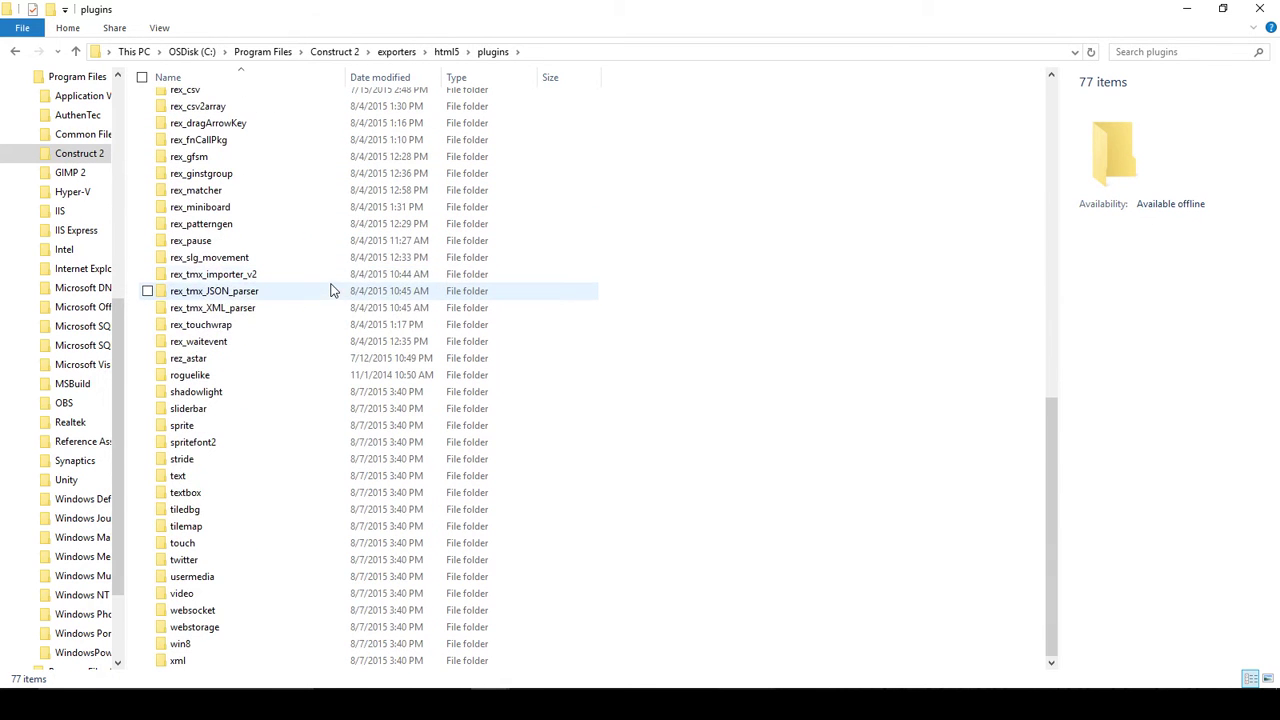
left_click(203, 428)
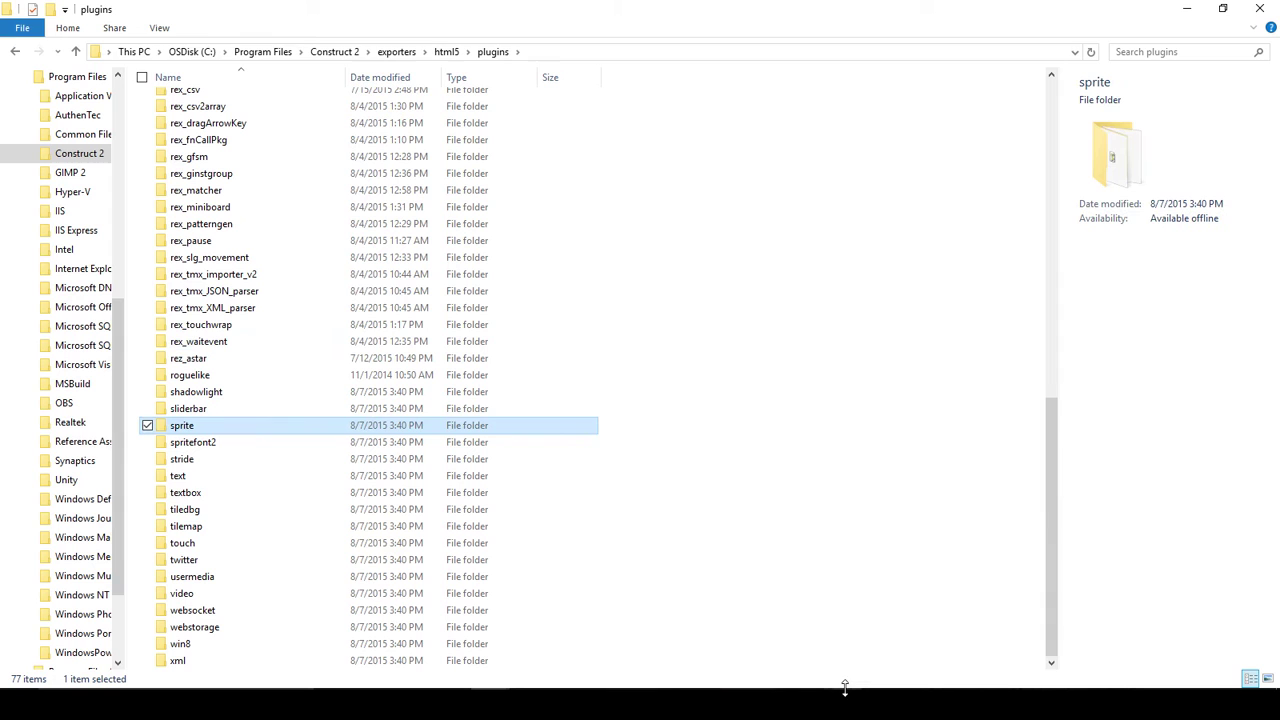
Drag the green sprite to the right on the layout.
mouse_move(766, 705)
left_click(706, 640)
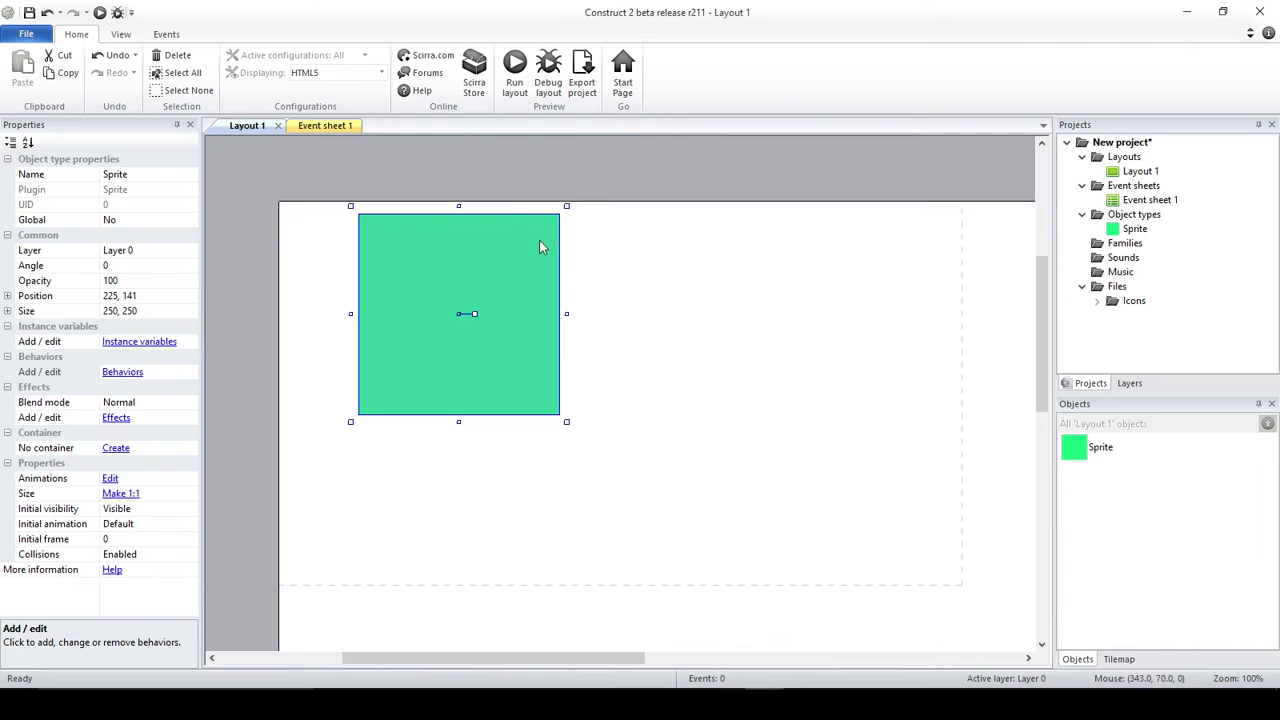
left_click_drag(482, 268, 627, 264)
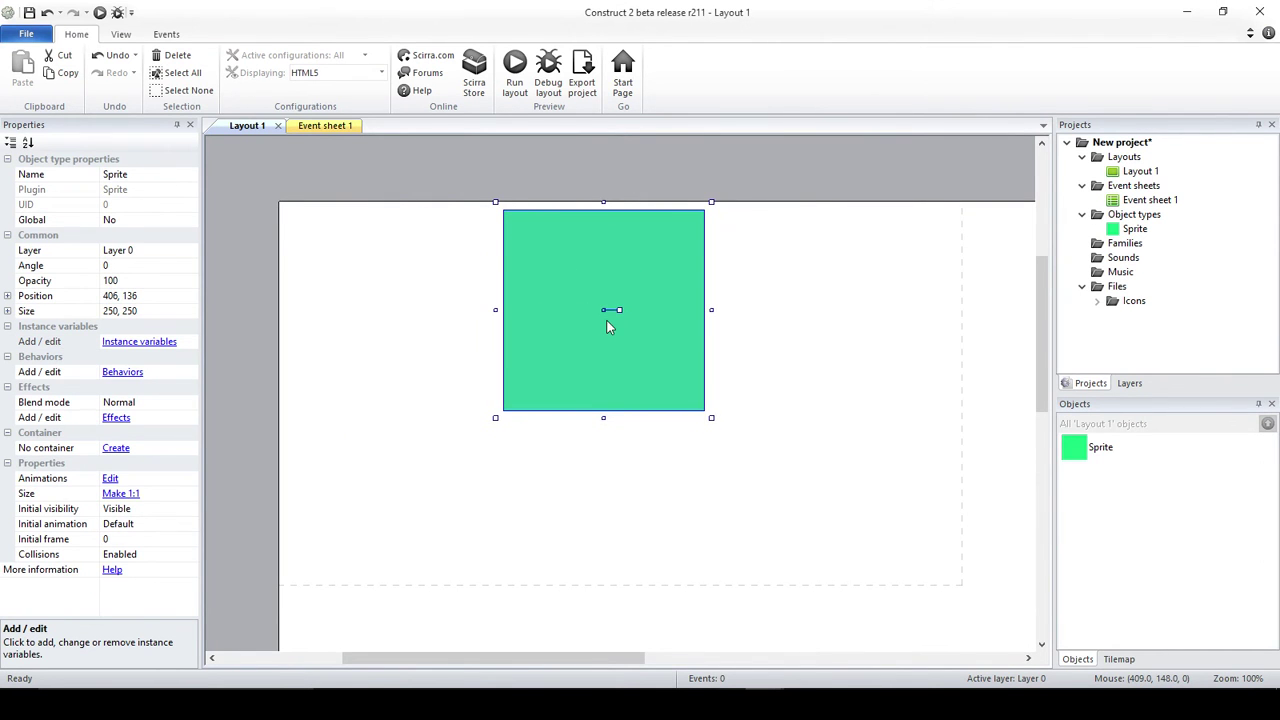
Back in the plugins folder, select the button plugin folder.
key("alt+Tab")
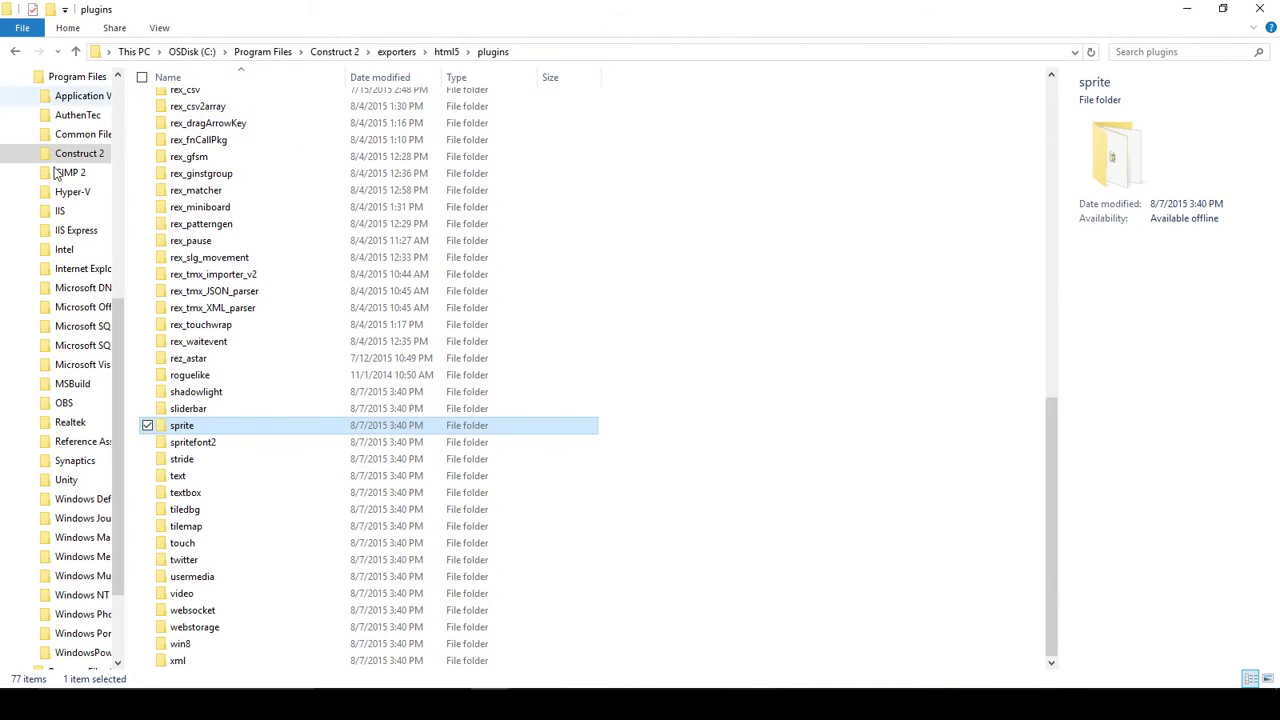
scroll(268, 333, "up", 7)
scroll(268, 333, "up", 7)
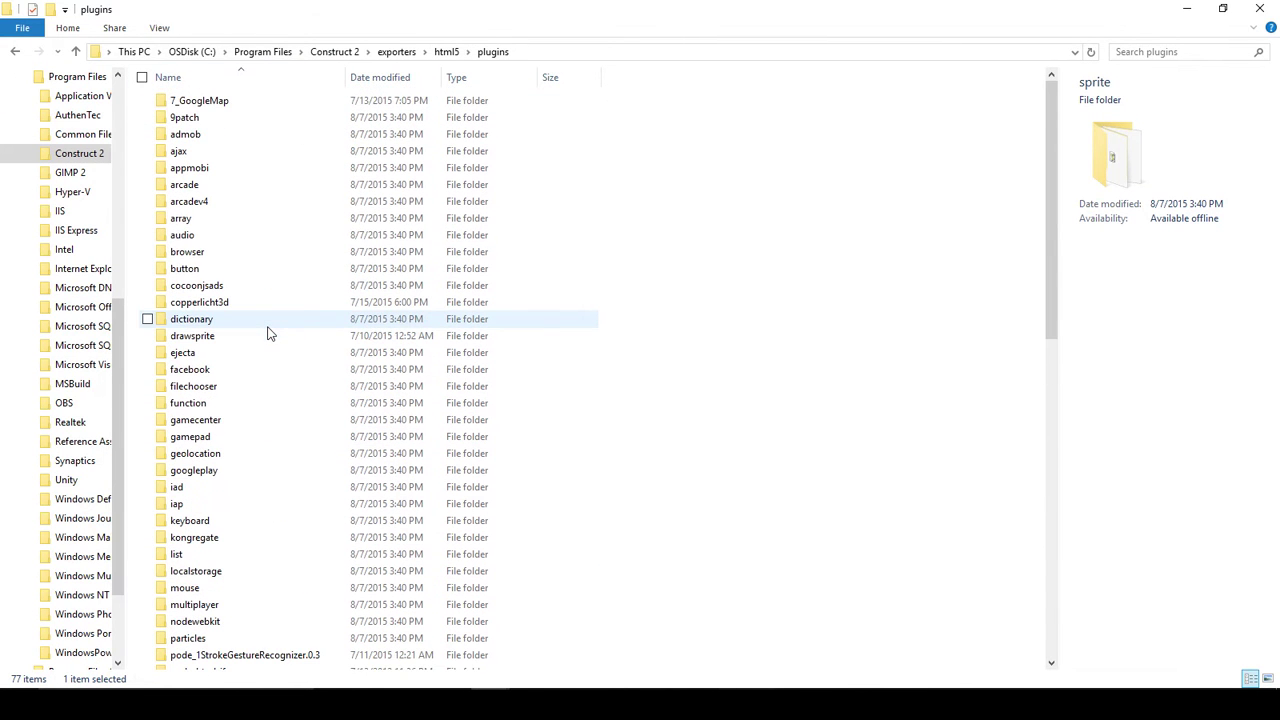
left_click(197, 270)
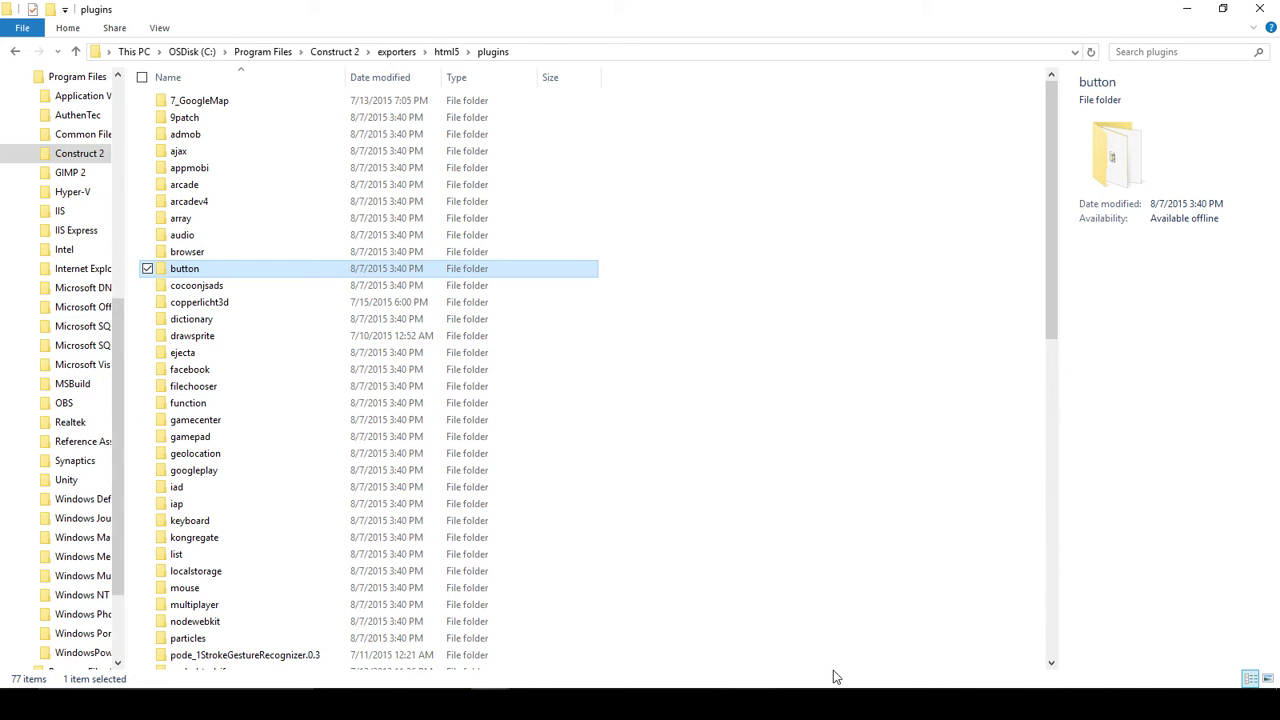
Bring up the insert-object list on the layout, then cancel it.
left_click(706, 634)
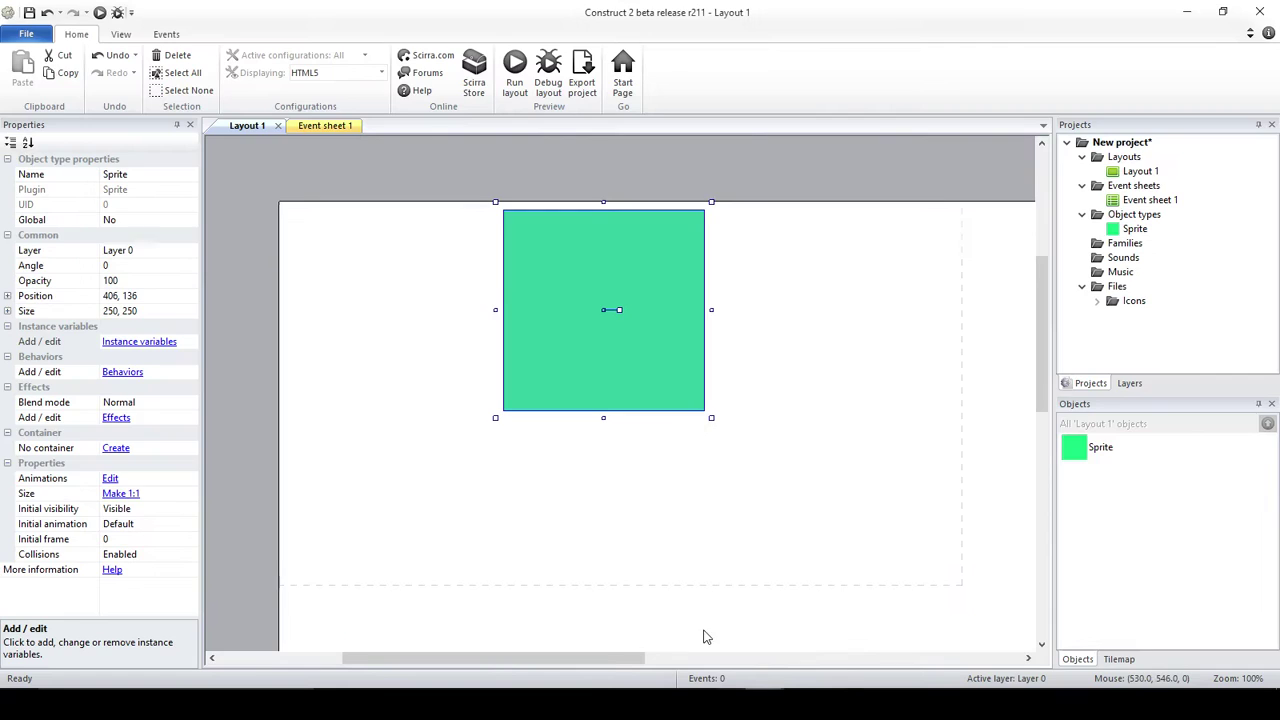
left_click(798, 214)
double_click(798, 214)
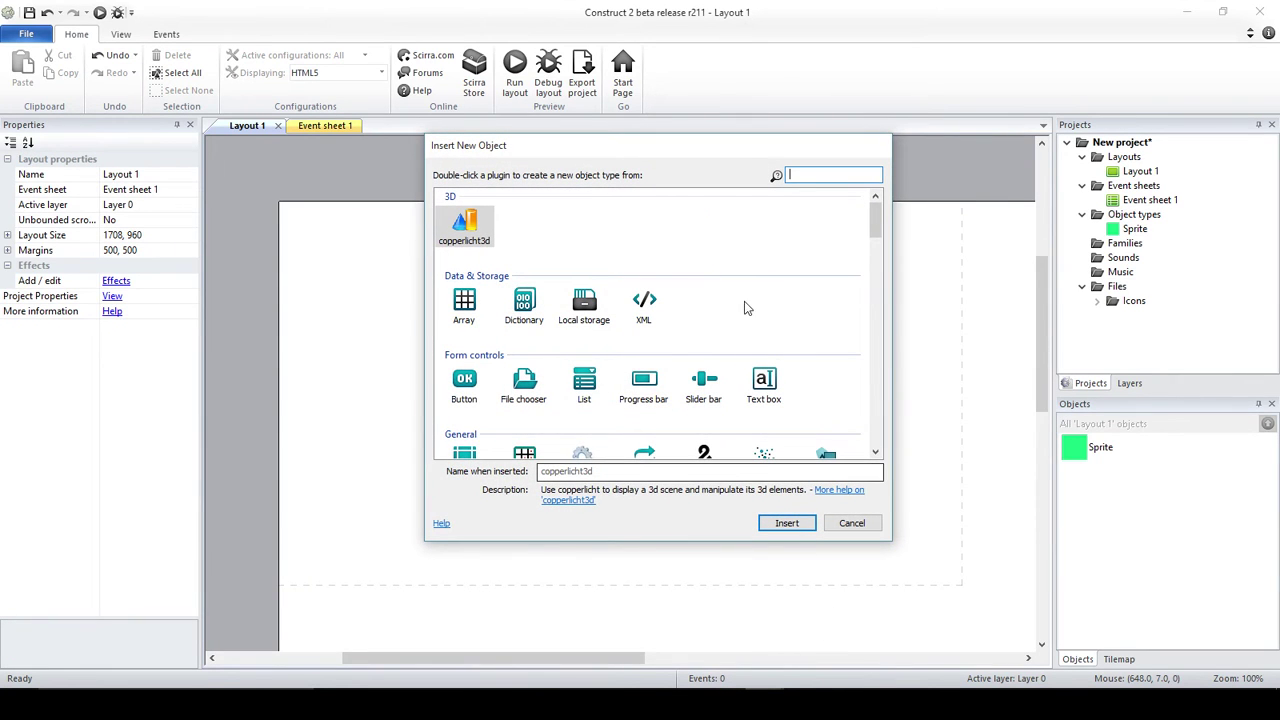
left_click(856, 526)
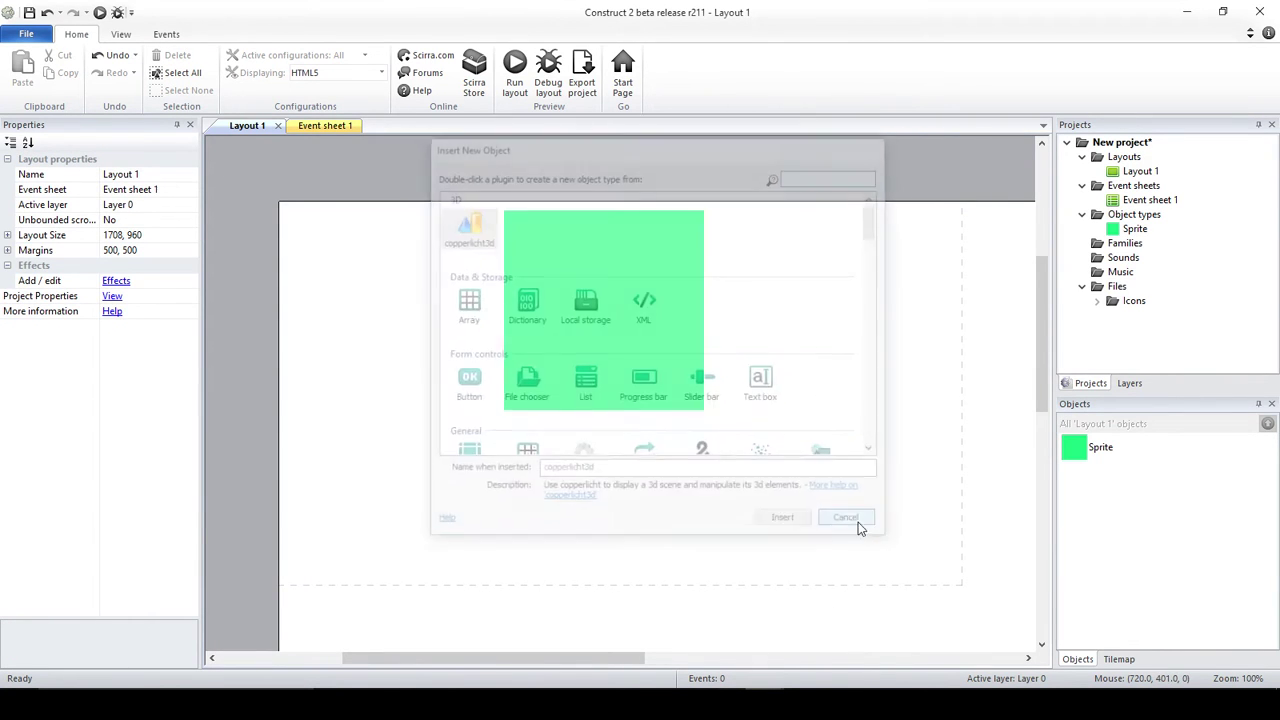
In the html5 behaviors folder, select rex_chess through rez_pathfinder and widen the navigation pane.
key("alt+Tab")
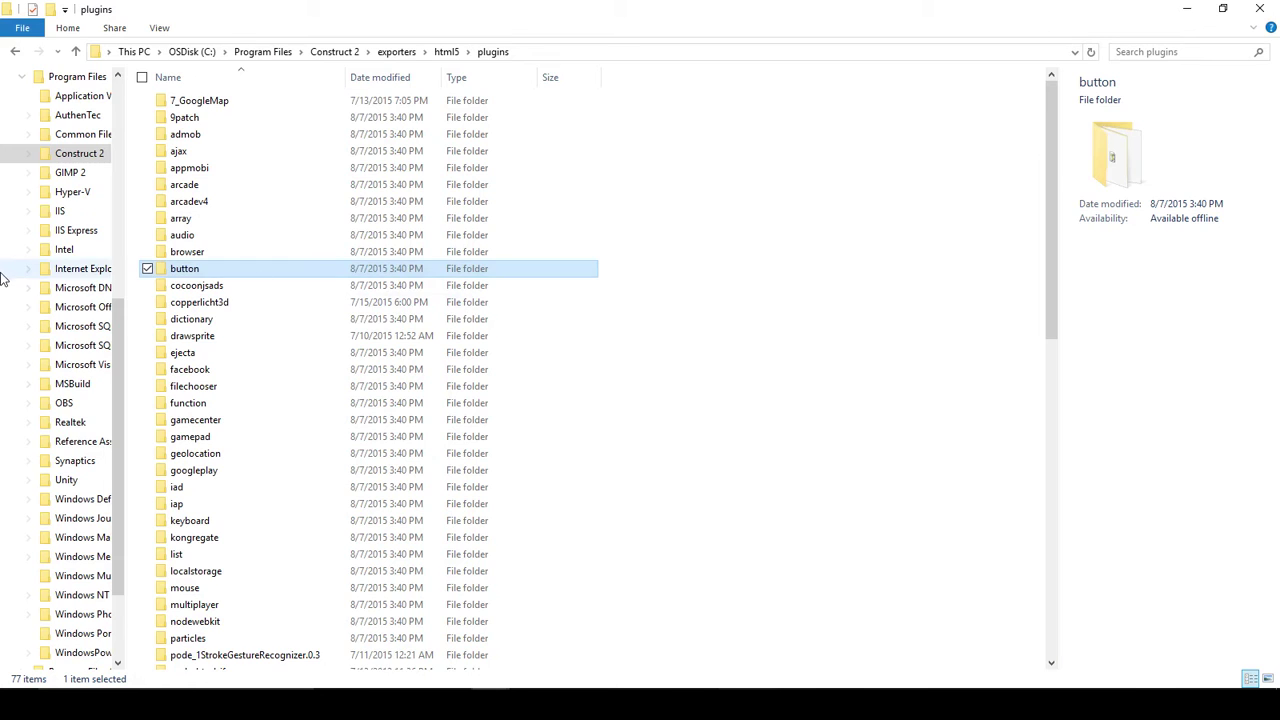
left_click(15, 51)
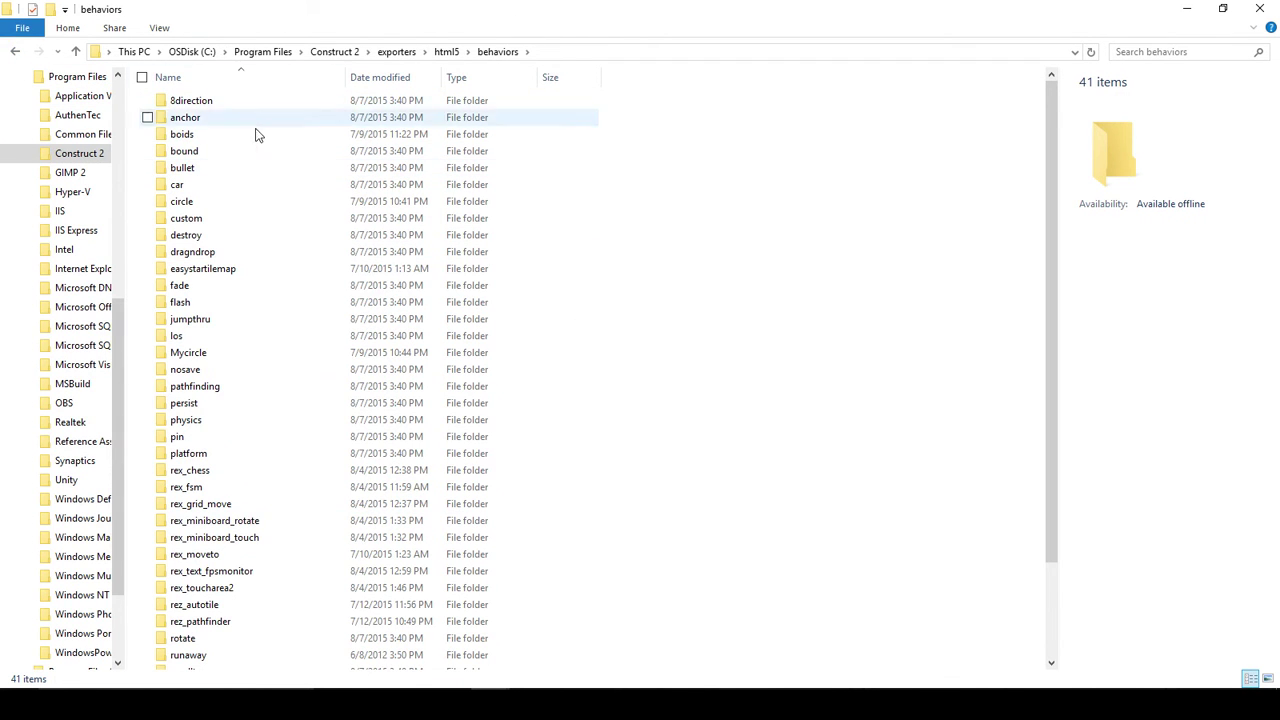
left_click(205, 421)
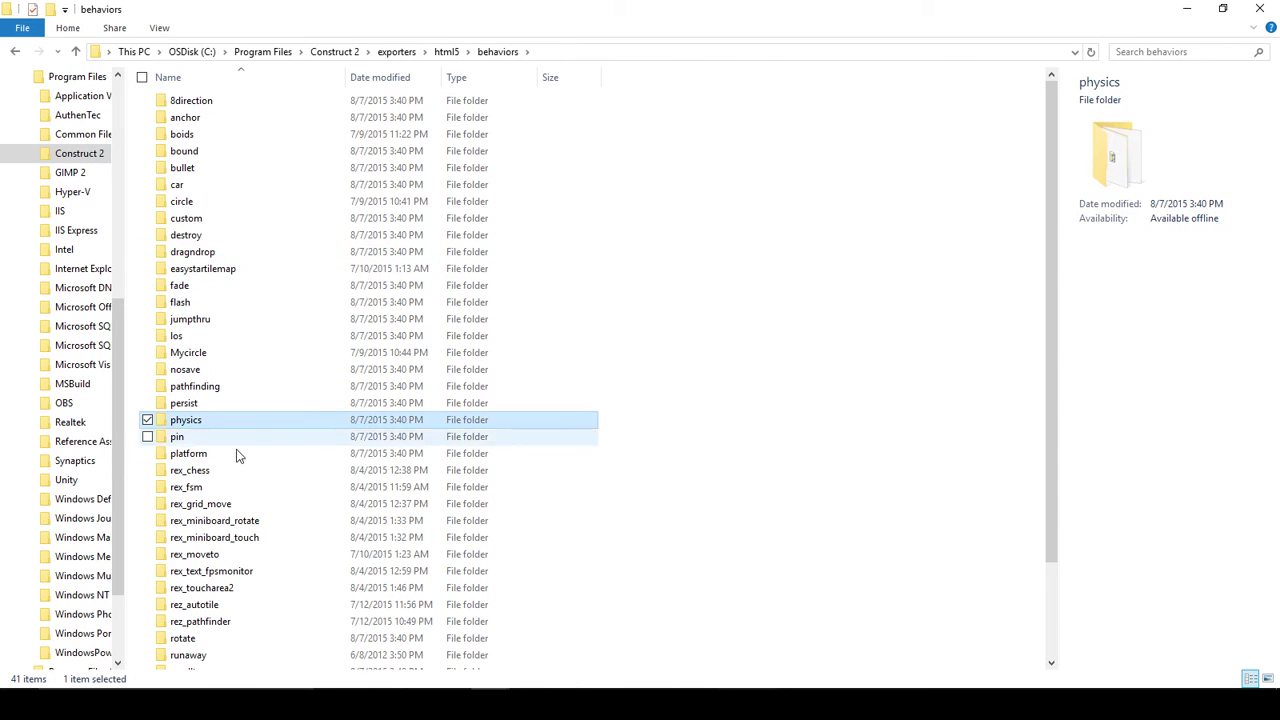
left_click(235, 455)
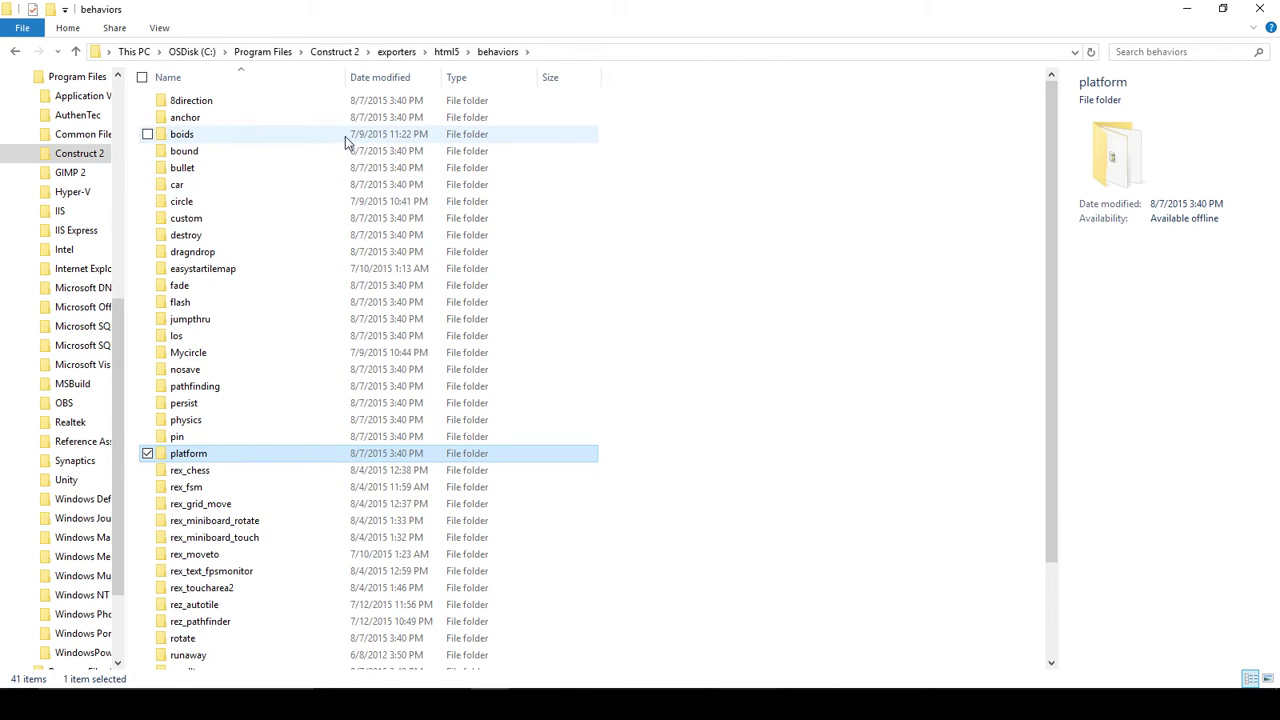
scroll(349, 449, "down", 3)
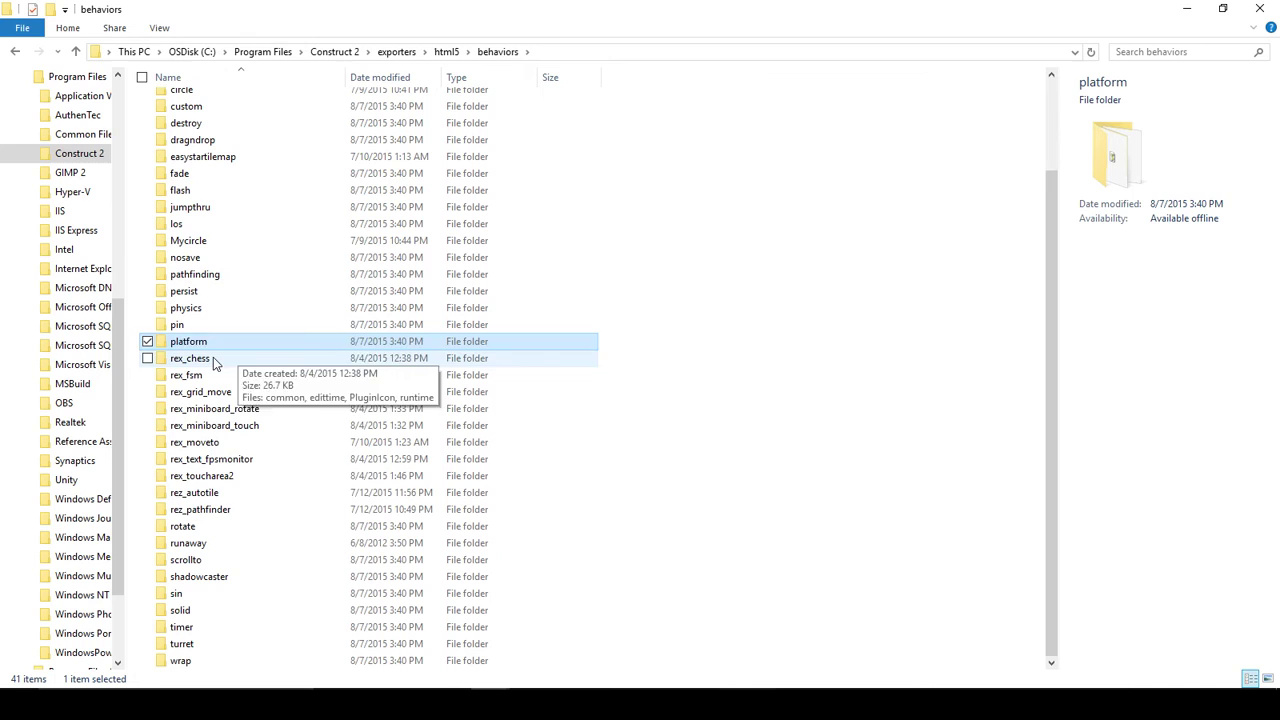
left_click(213, 363)
left_click(246, 509, "shift")
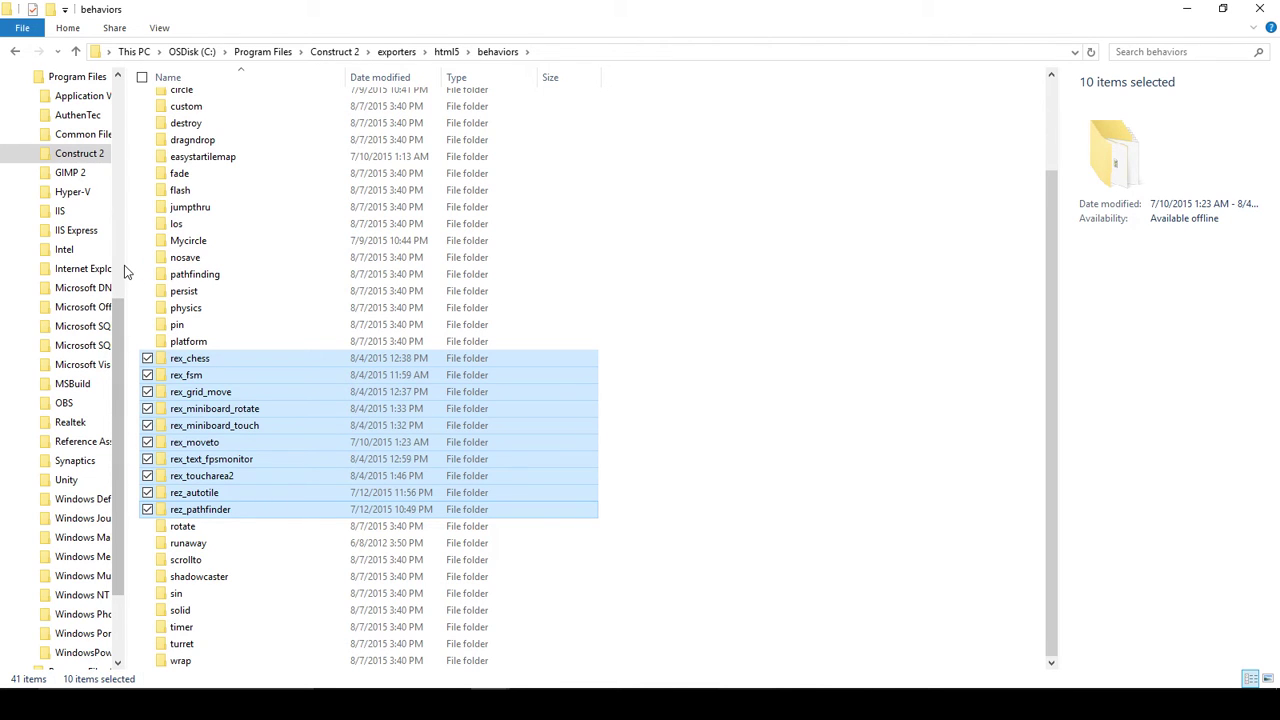
left_click_drag(128, 270, 210, 274)
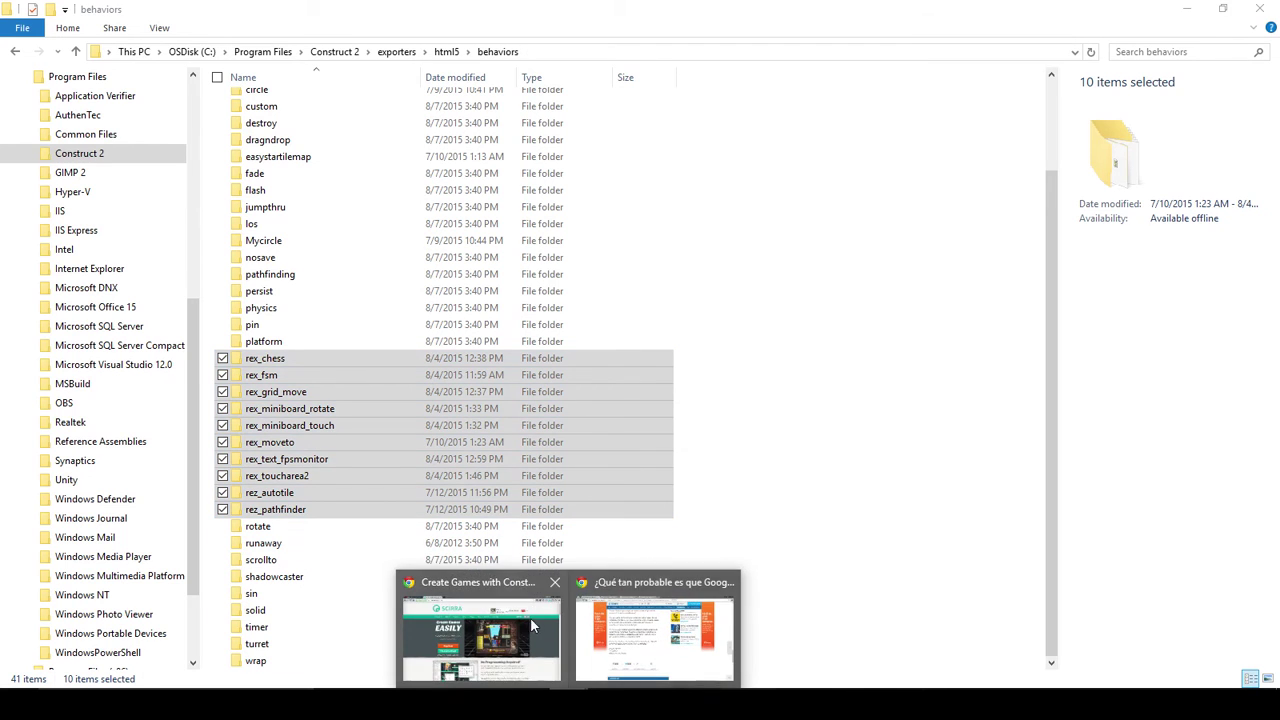
Go to the Scirra forums and open the Completed Addons forum.
left_click(612, 632)
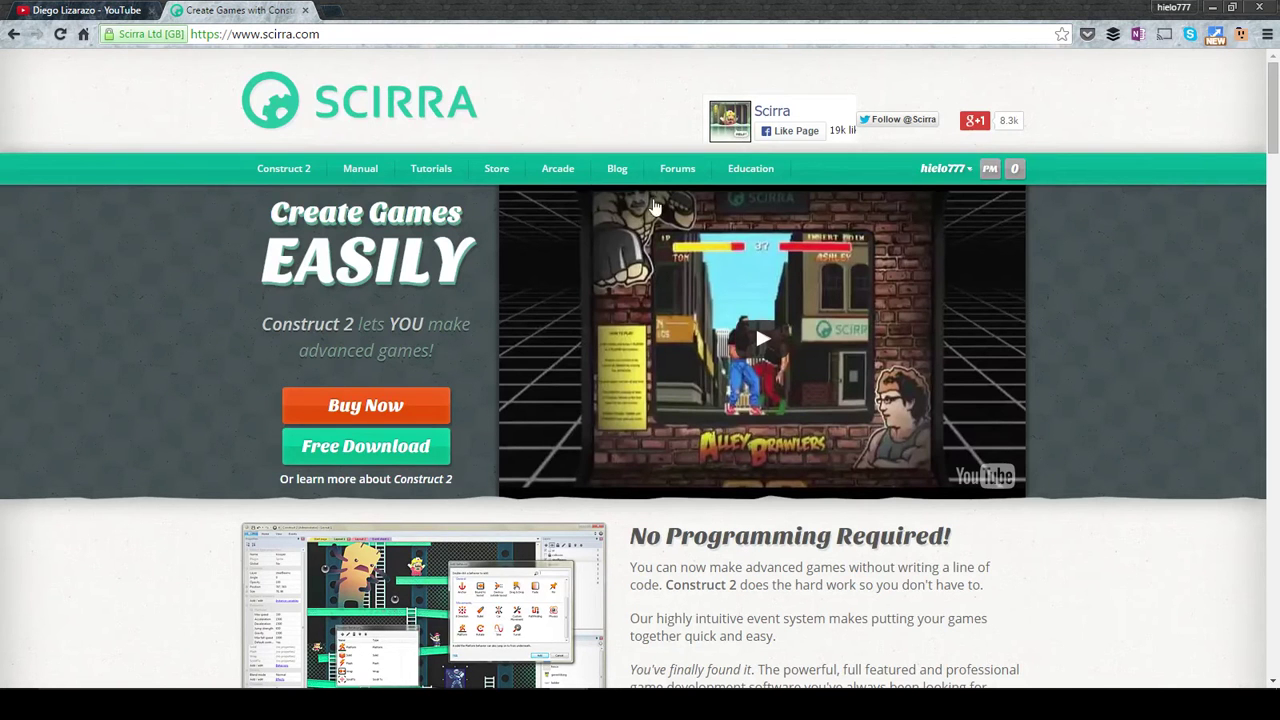
left_click(689, 174)
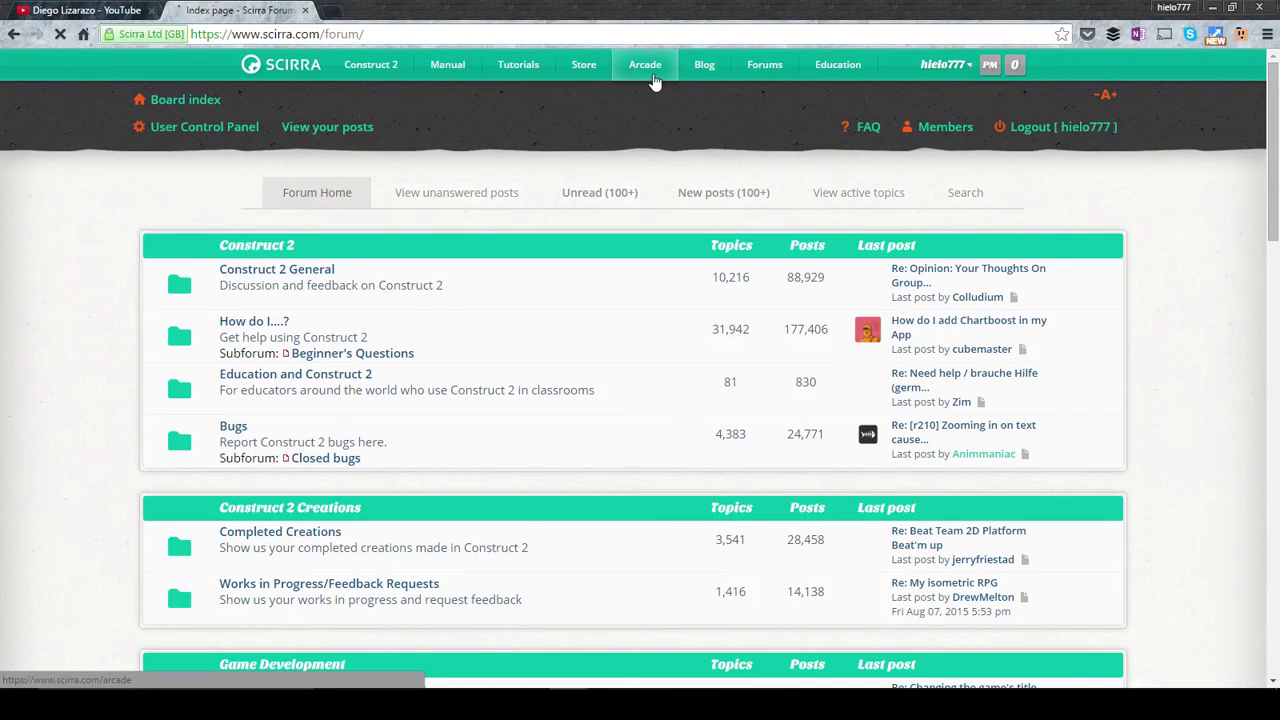
scroll(69, 270, "down", 1)
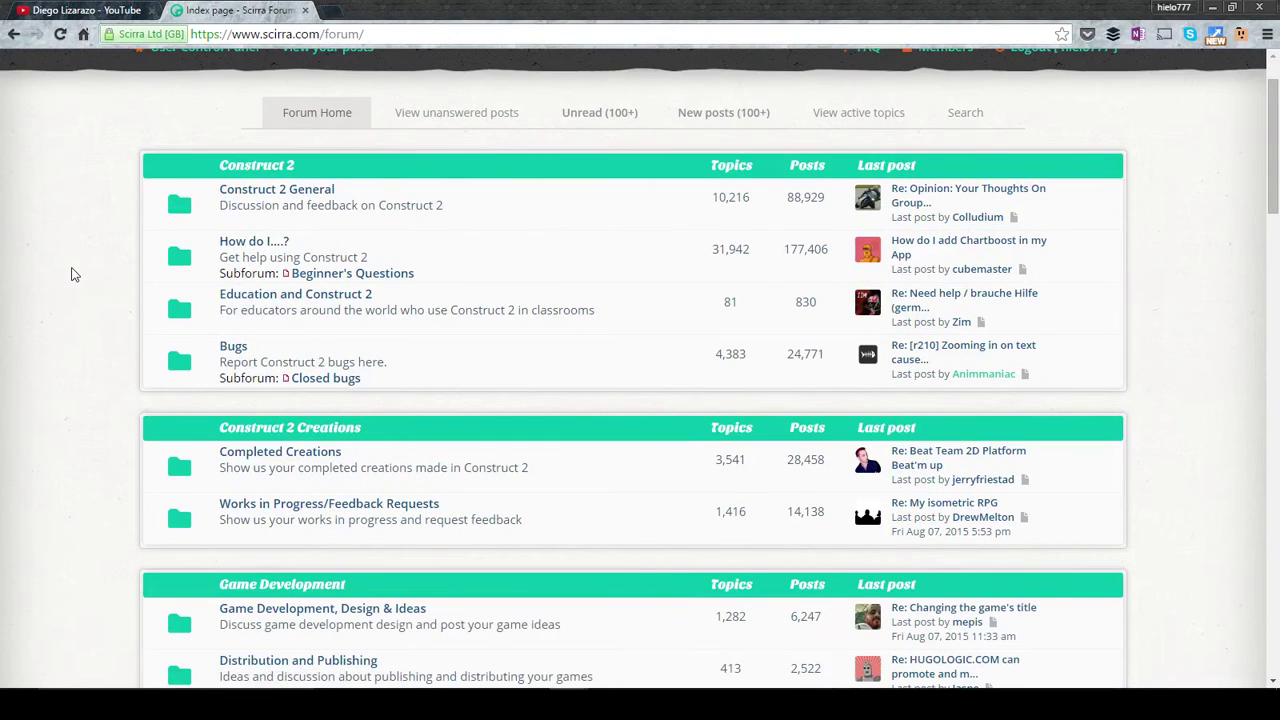
scroll(75, 274, "down", 1)
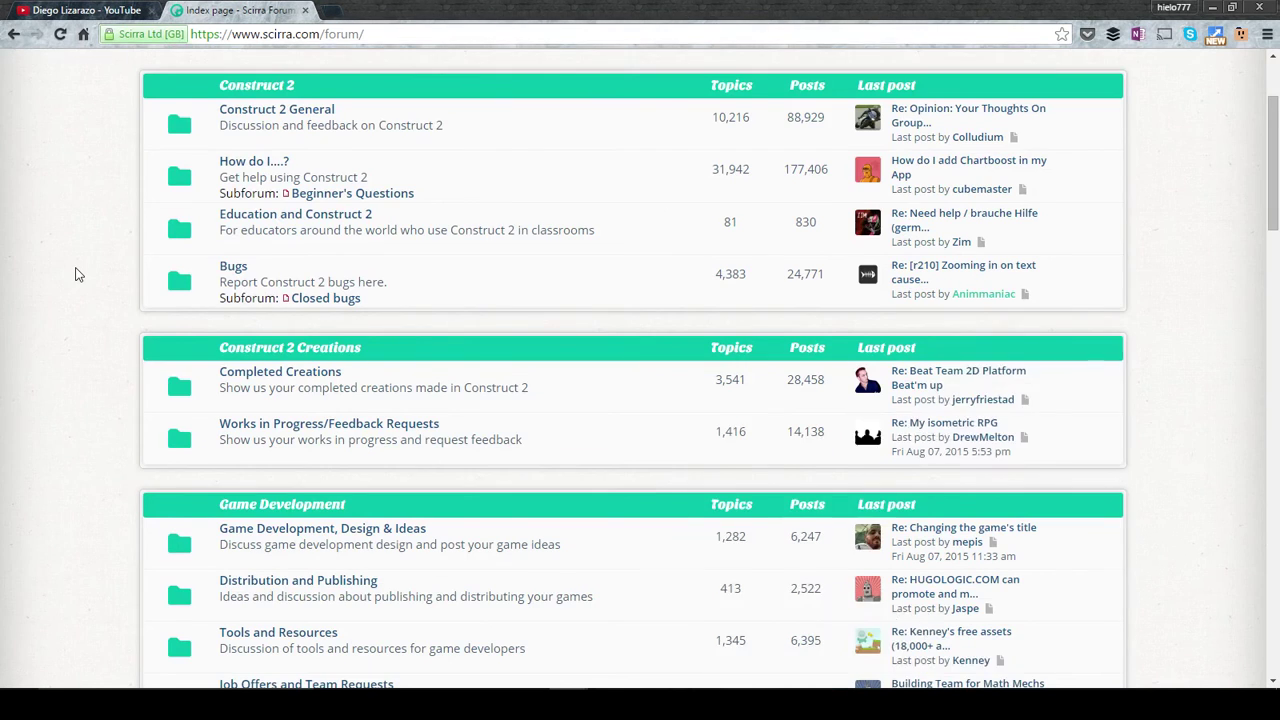
scroll(76, 274, "down", 5)
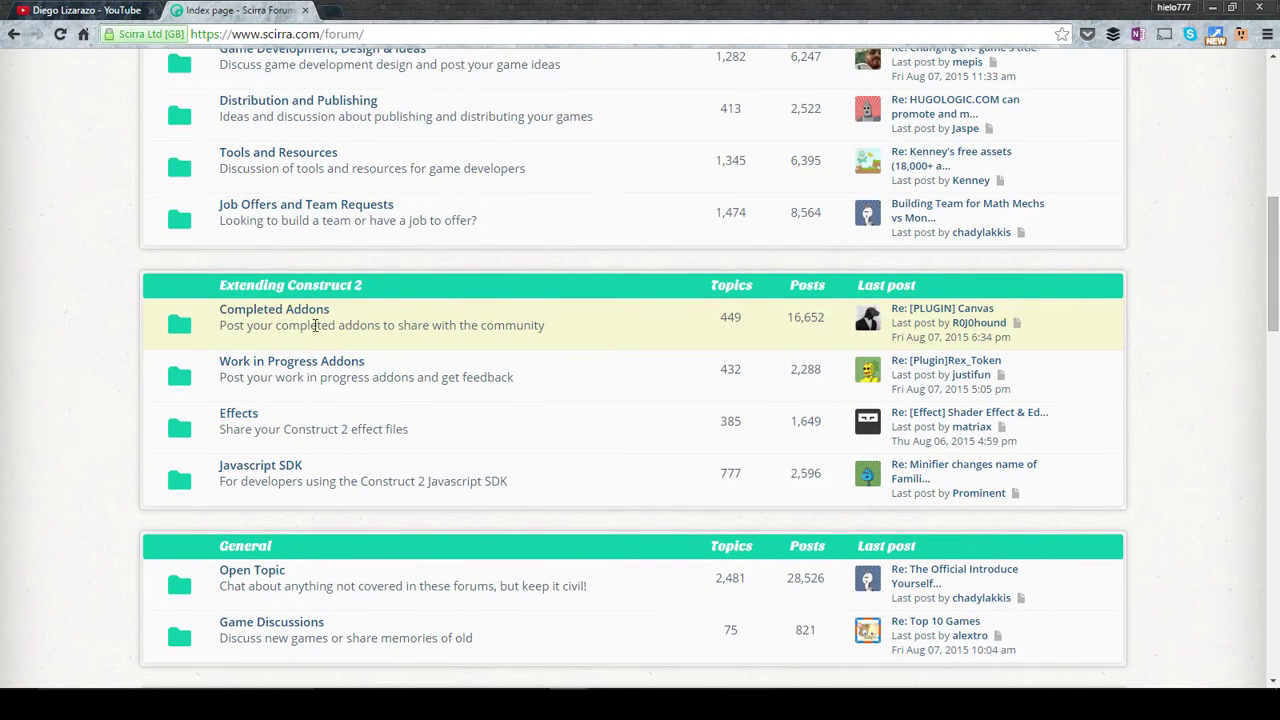
left_click(276, 312)
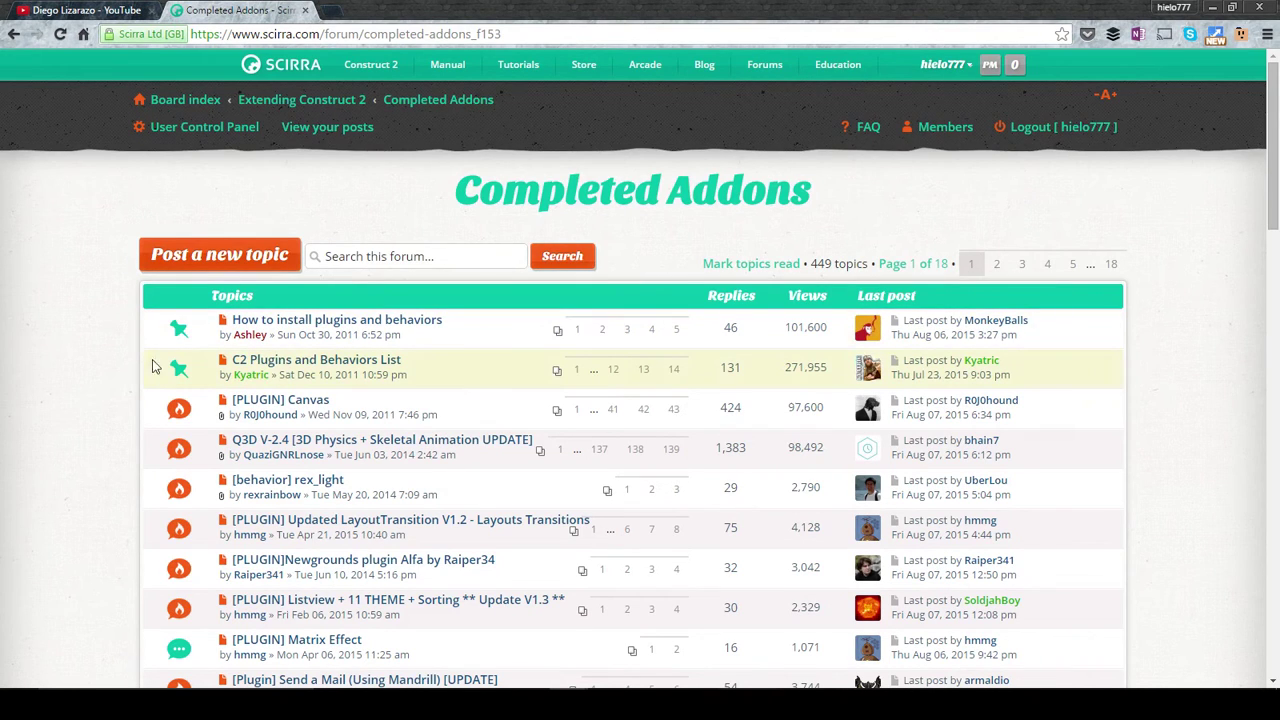
Open the 'C2 Plugins and Behaviors List' topic and scroll down to its Plugins section.
left_click(275, 362)
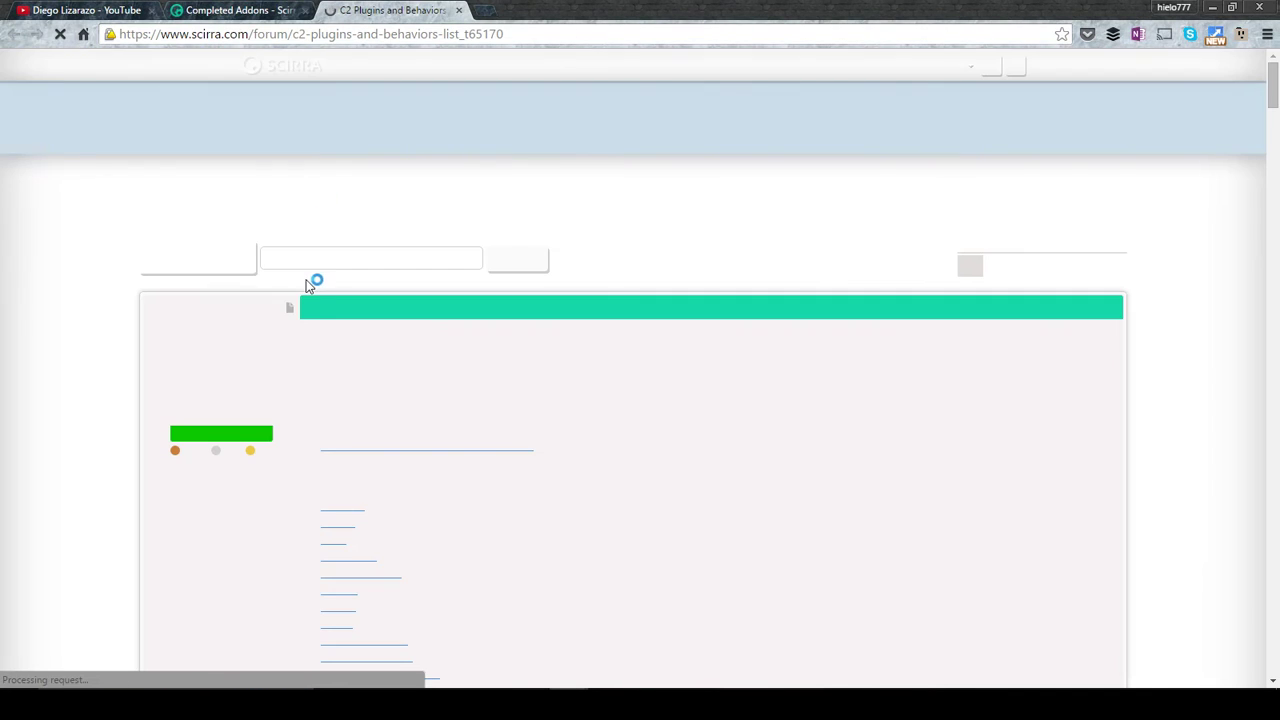
scroll(532, 459, "down", 1)
scroll(532, 459, "down", 10)
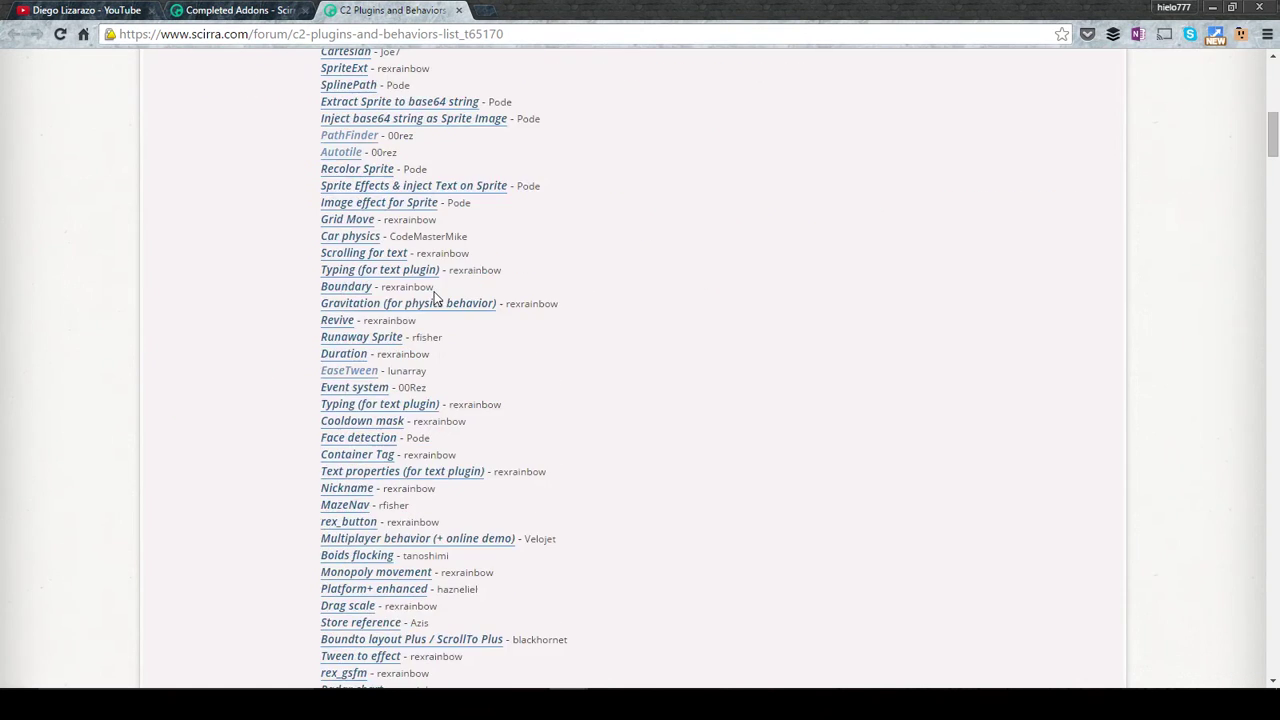
scroll(543, 366, "down", 4)
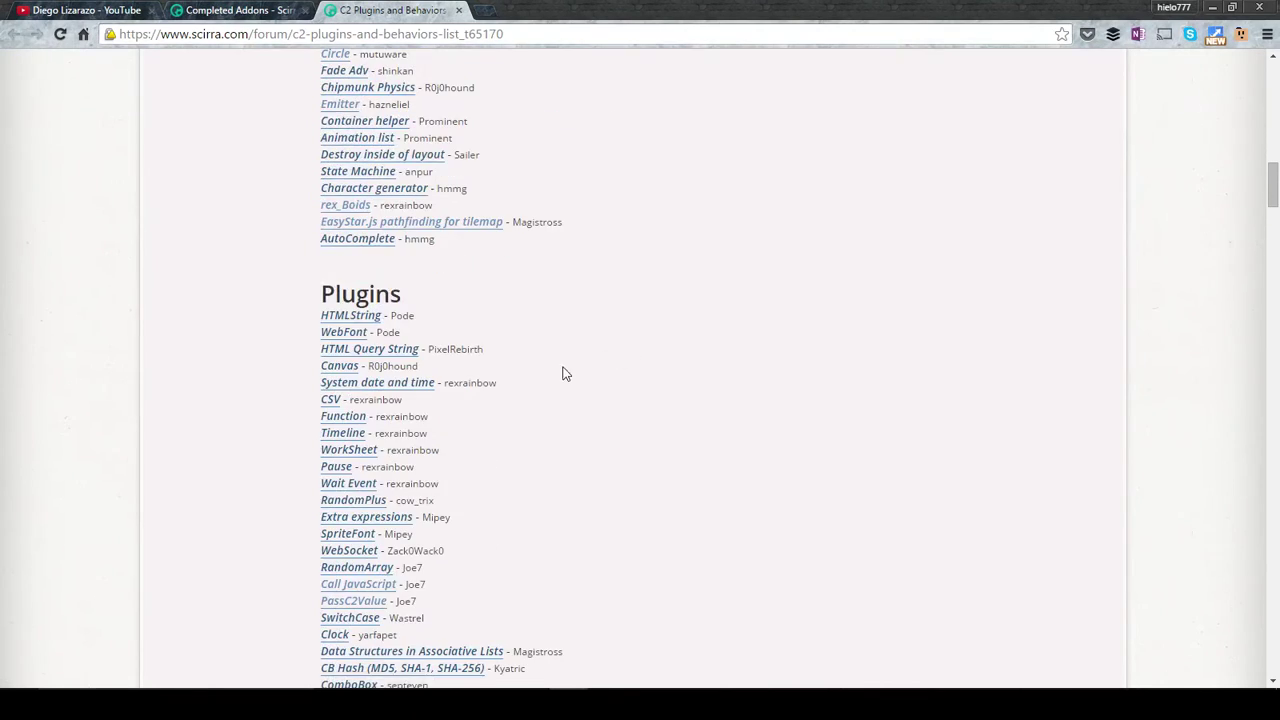
scroll(563, 371, "up", 14)
scroll(520, 292, "down", 13)
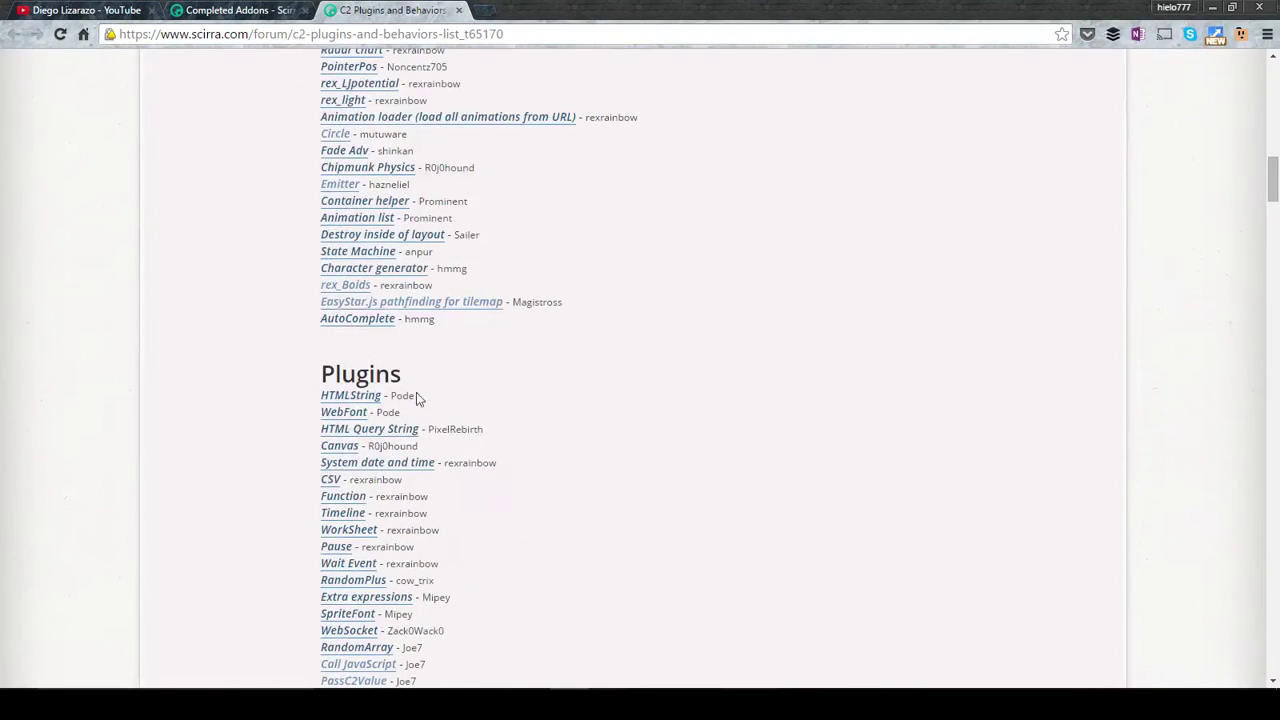
scroll(470, 358, "down", 3)
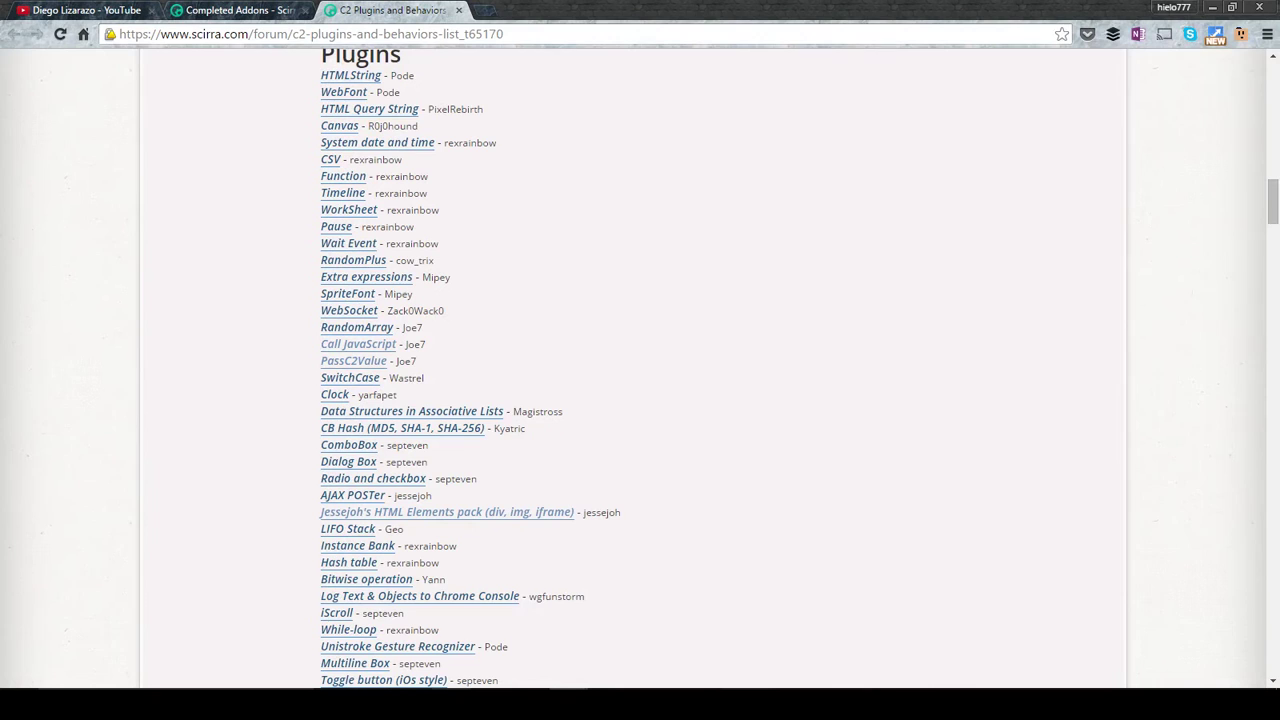
left_click(514, 665)
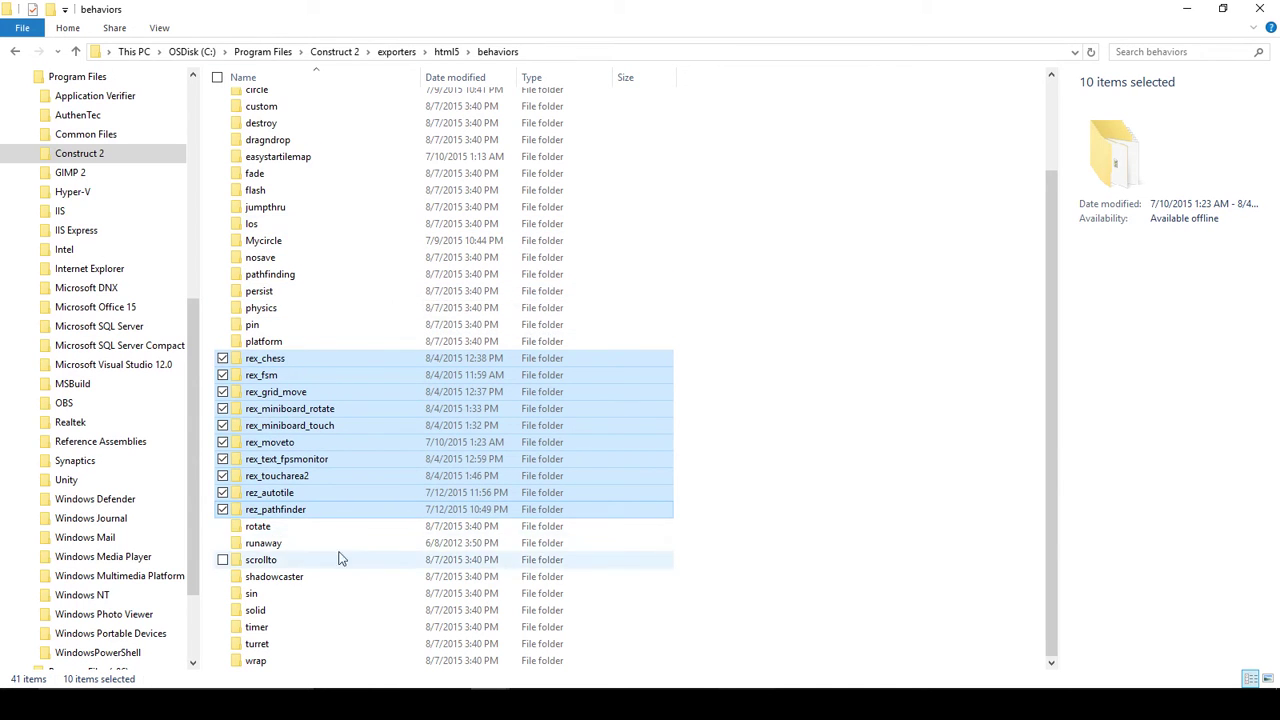
Open the rez_pathfinder folder and review its common, edittime, PluginIcon and runtime files.
double_click(307, 515)
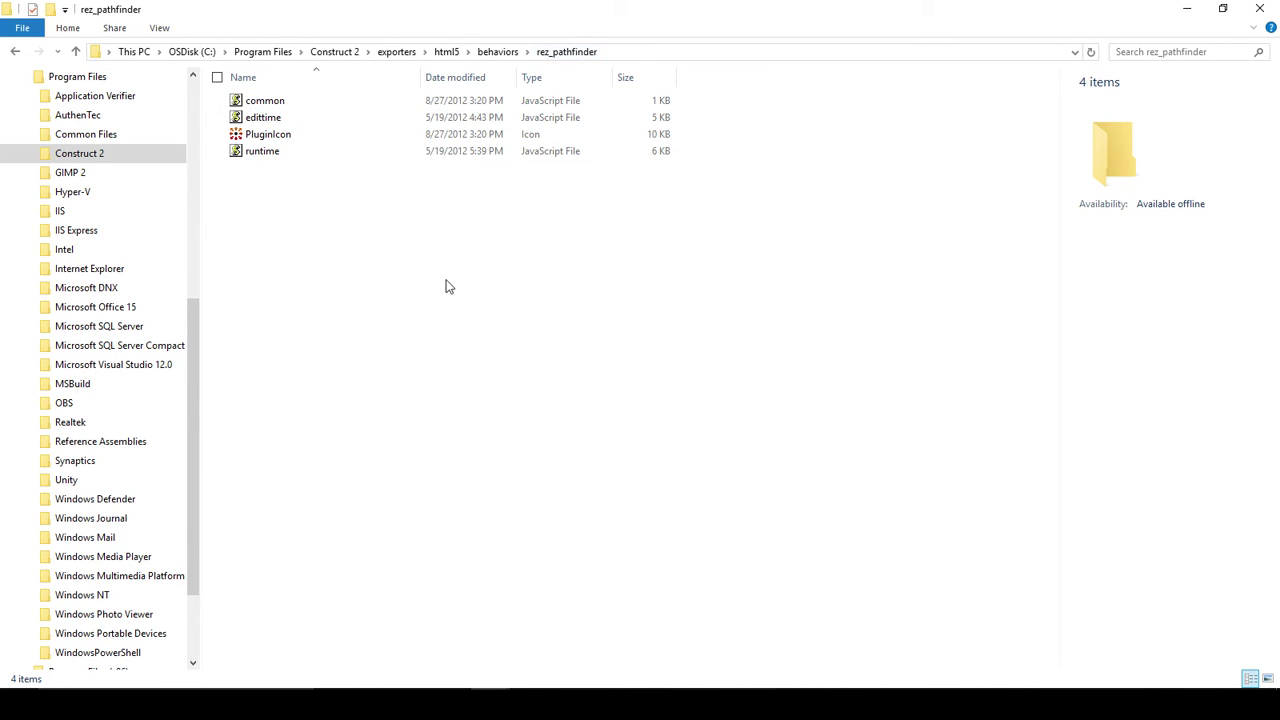
left_click(265, 102)
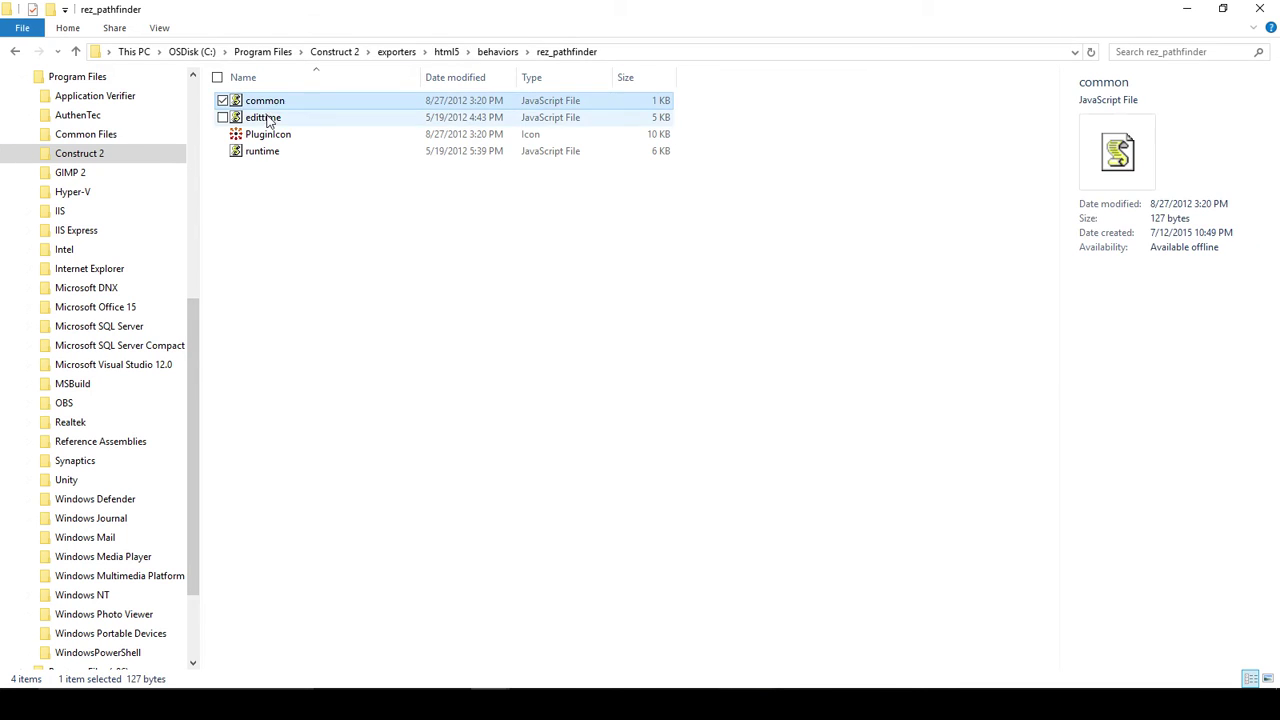
left_click(268, 119)
left_click(271, 135)
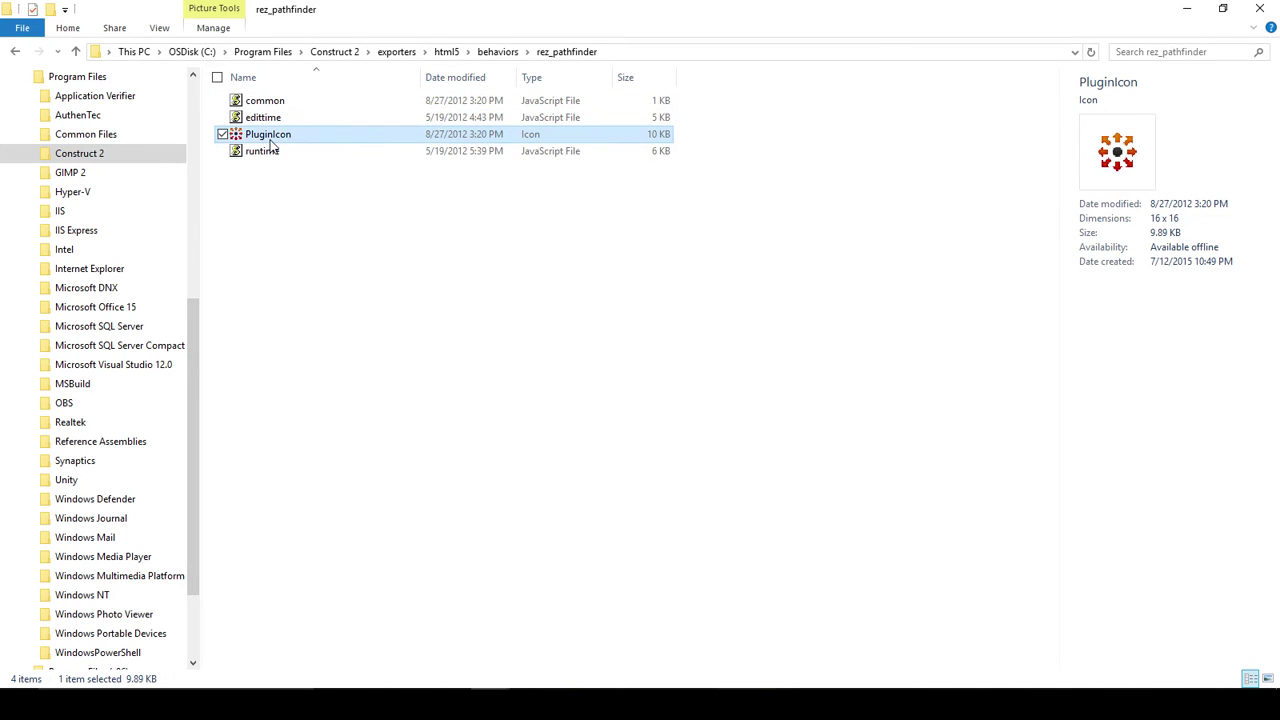
left_click(557, 103)
left_click(561, 119)
left_click(514, 153)
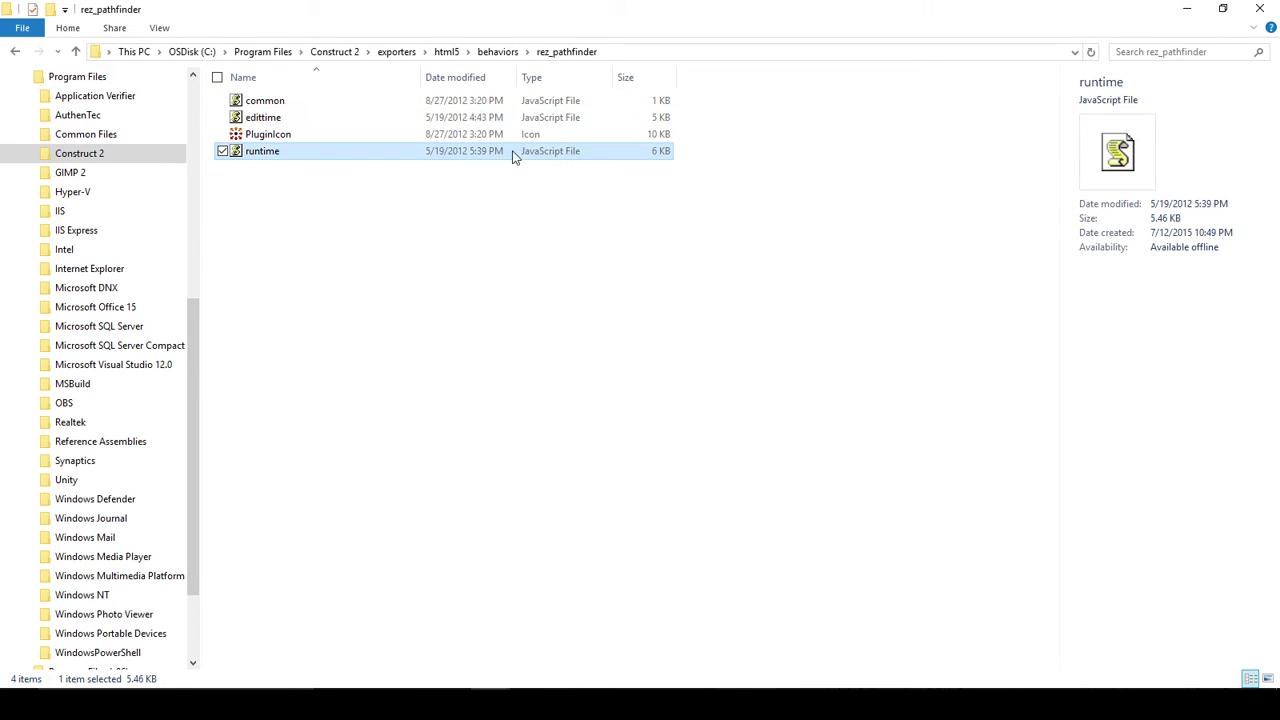
View rez_pathfinder's runtime.js maximized in Notepad, then close it.
right_click(268, 155)
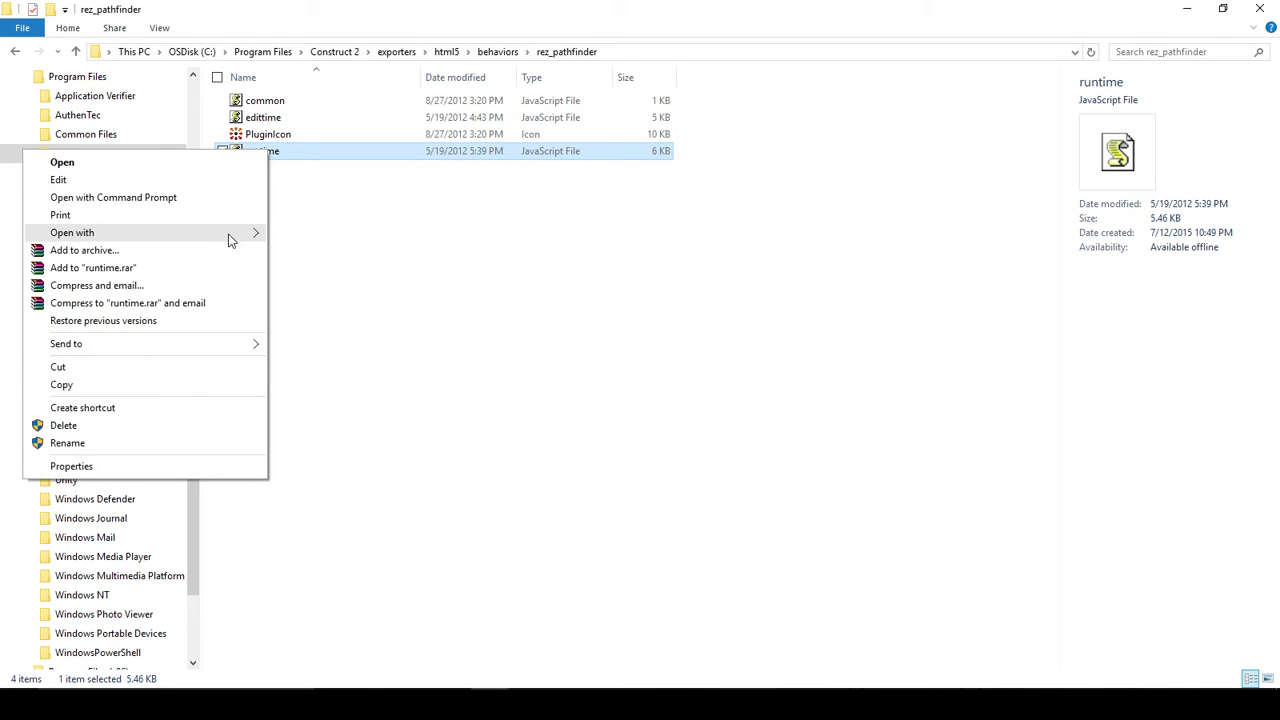
mouse_move(229, 234)
left_click(363, 268)
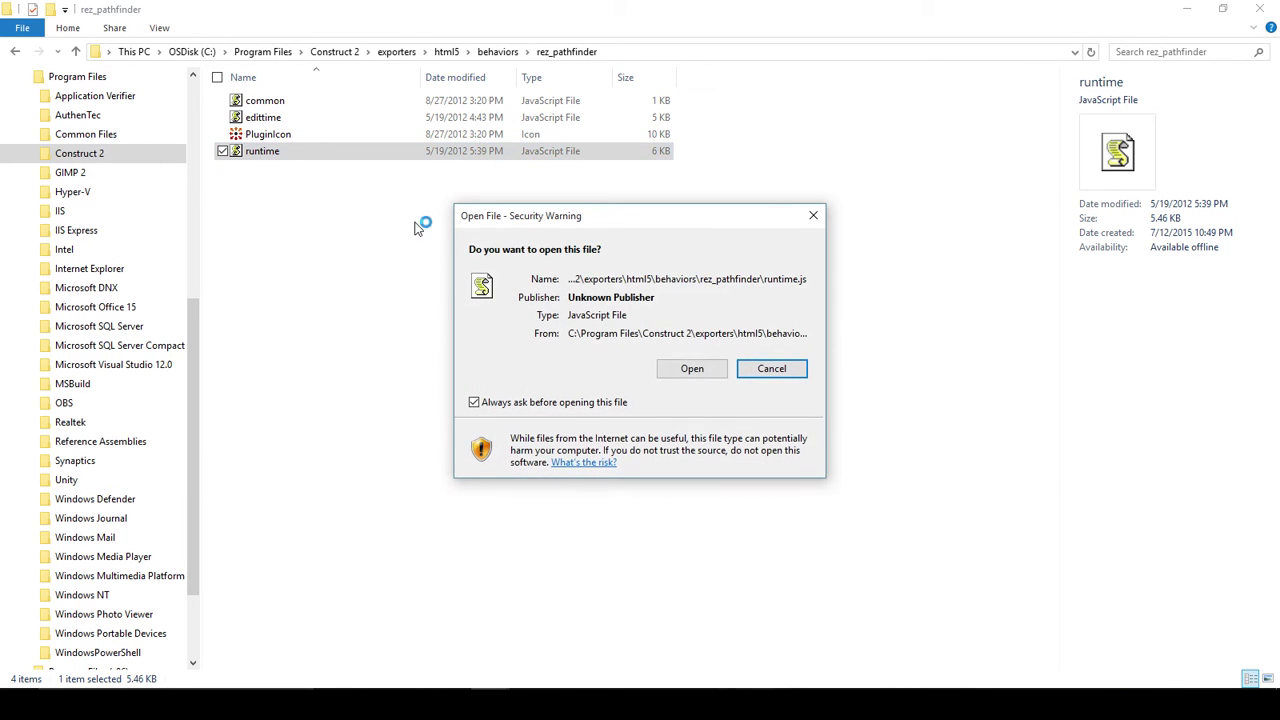
left_click(703, 374)
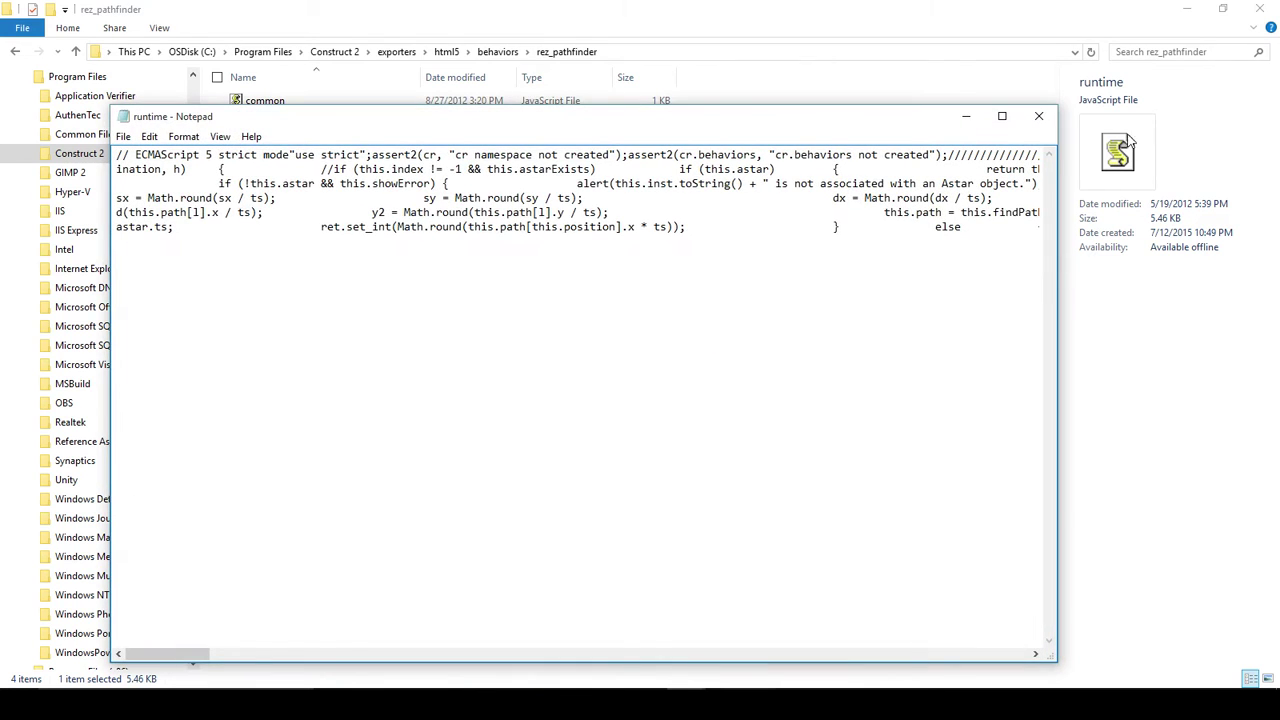
left_click(1005, 116)
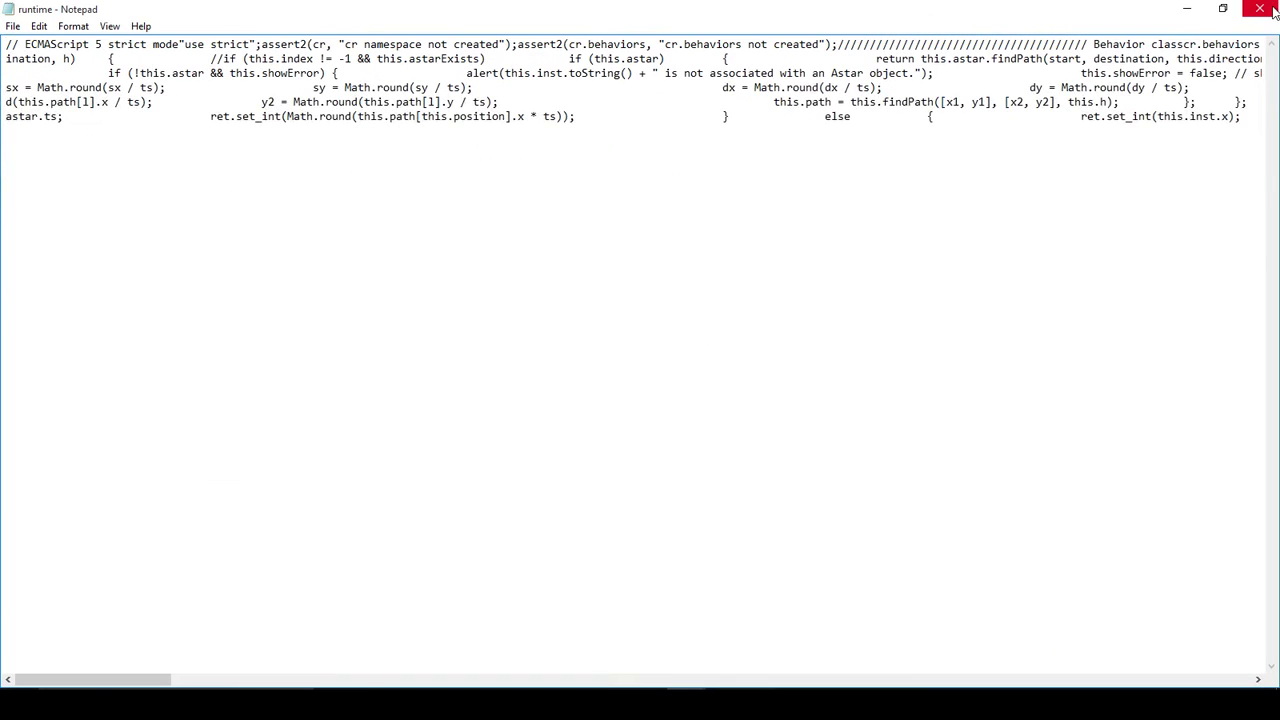
left_click(1262, 8)
Open runtime.js in Visual Studio Community 2015 RC, accepting the security warning.
right_click(266, 155)
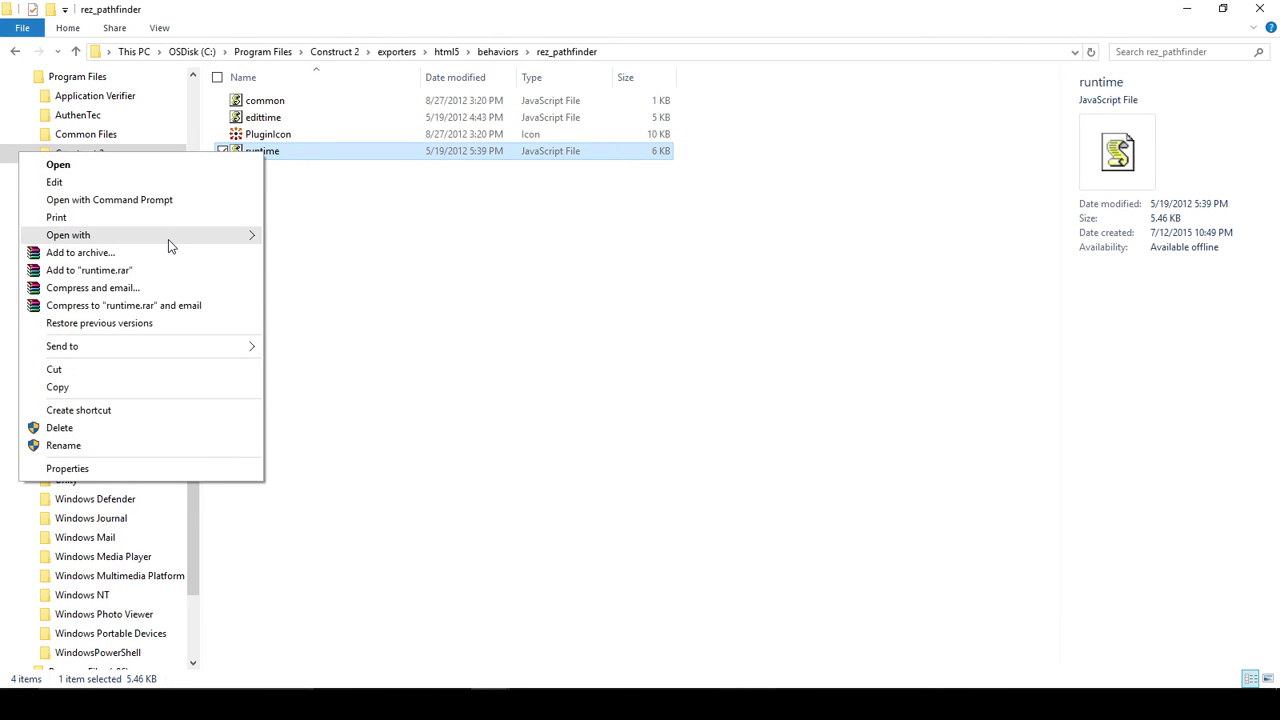
mouse_move(168, 239)
left_click(373, 253)
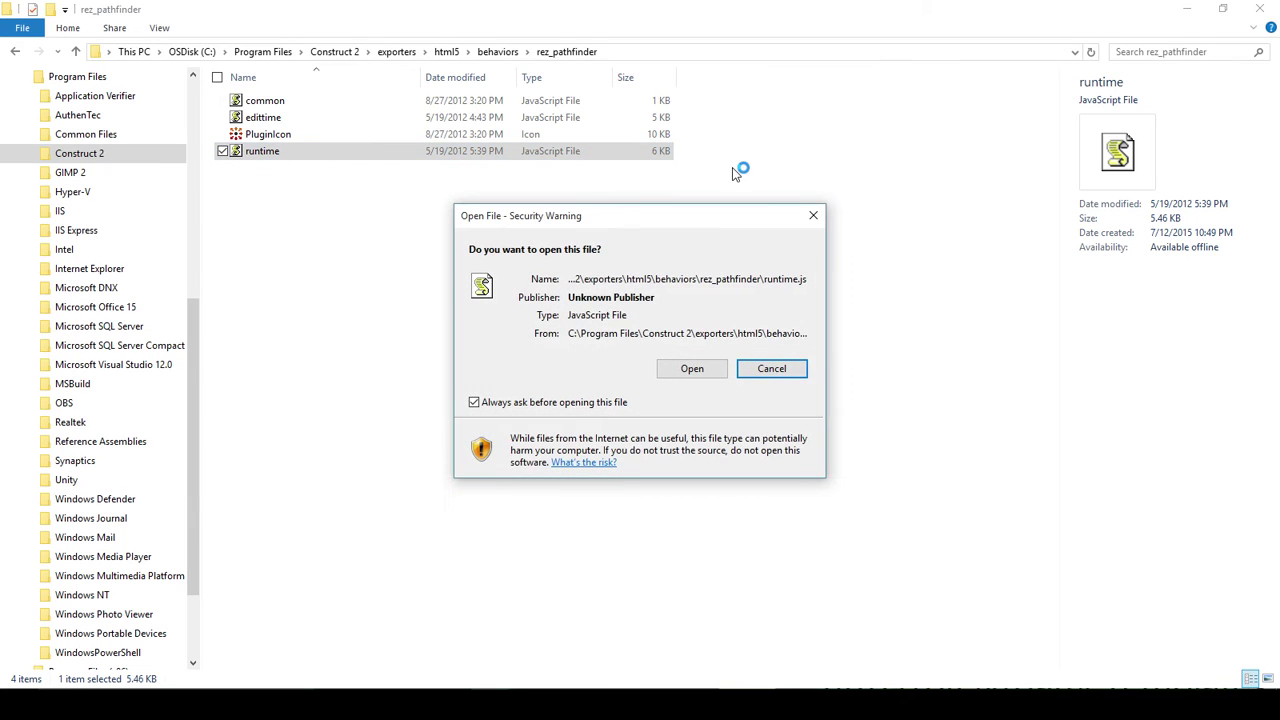
left_click(722, 368)
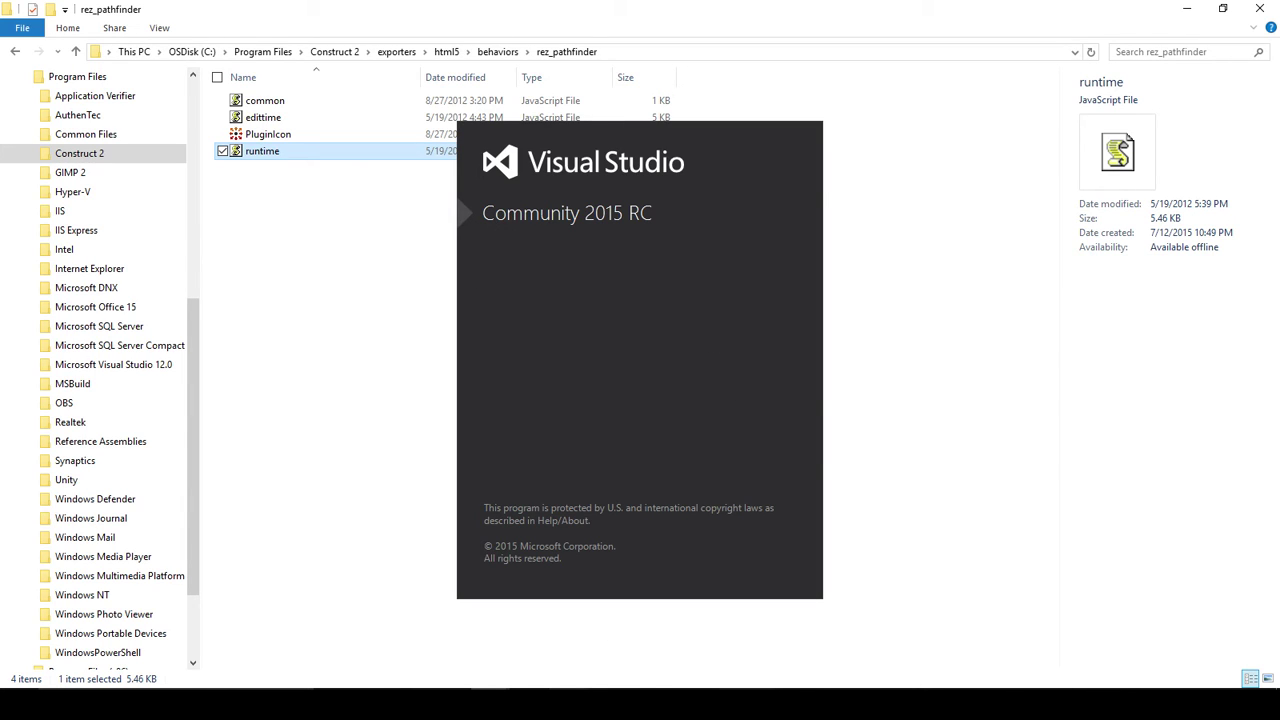
Return to the C2 Plugins and Behaviors list tab and scroll through its entries.
left_click(537, 668)
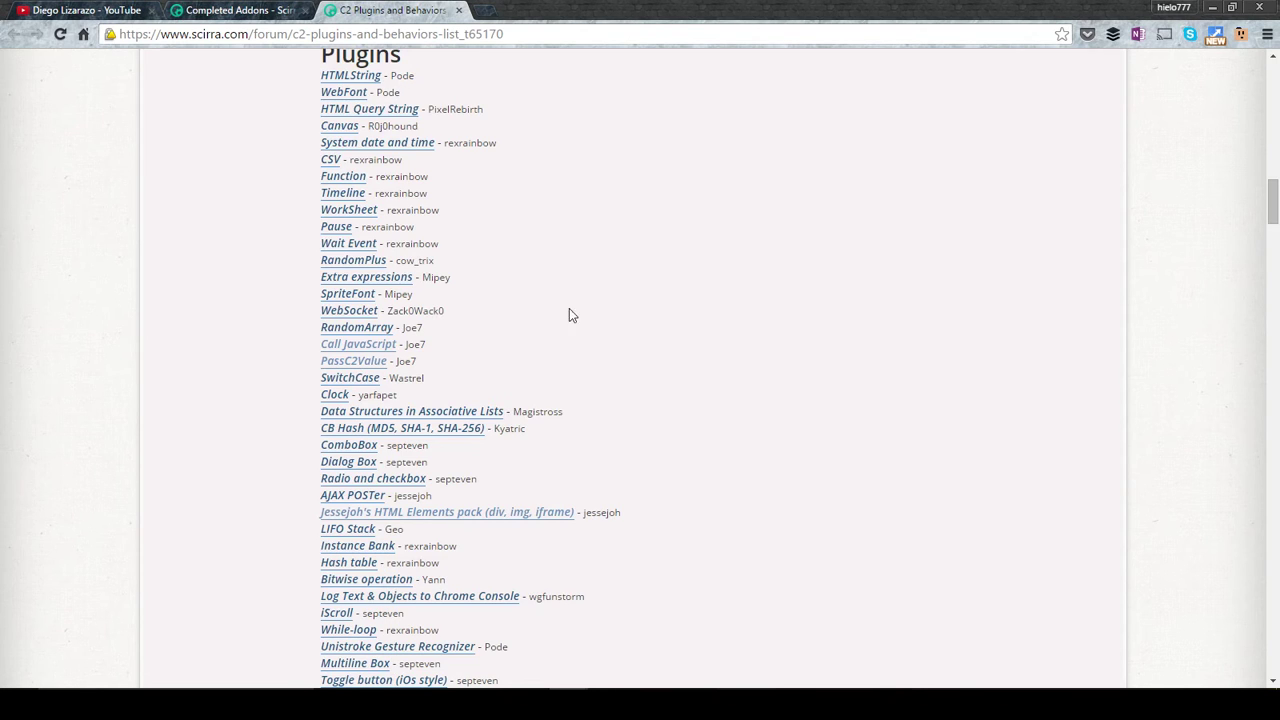
scroll(638, 288, "up", 2)
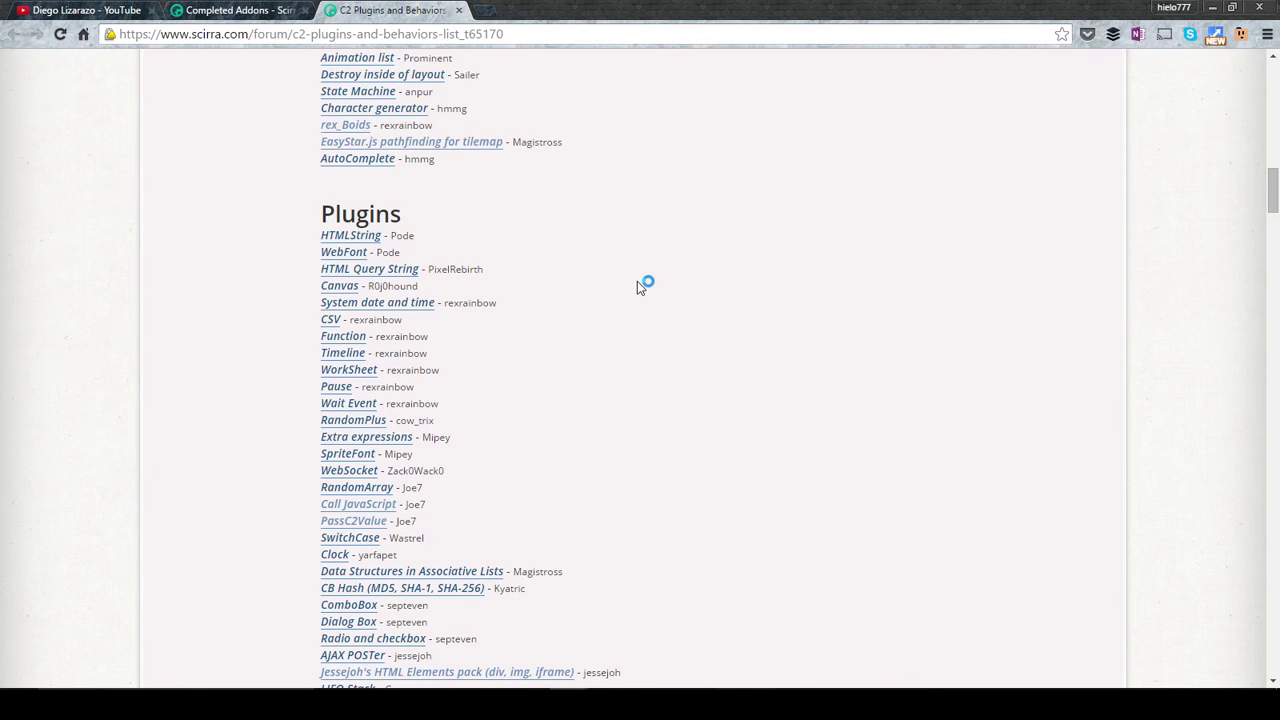
left_click(229, 11)
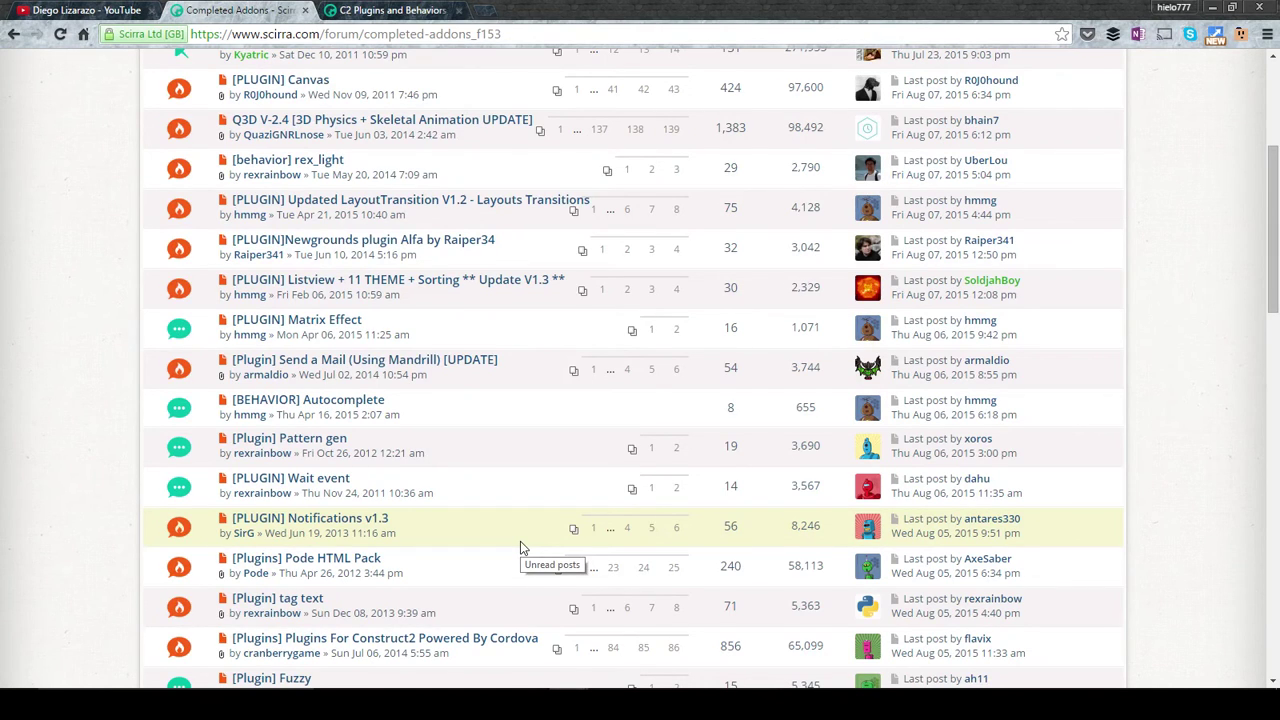
key("ctrl+Tab")
scroll(606, 451, "down", 3)
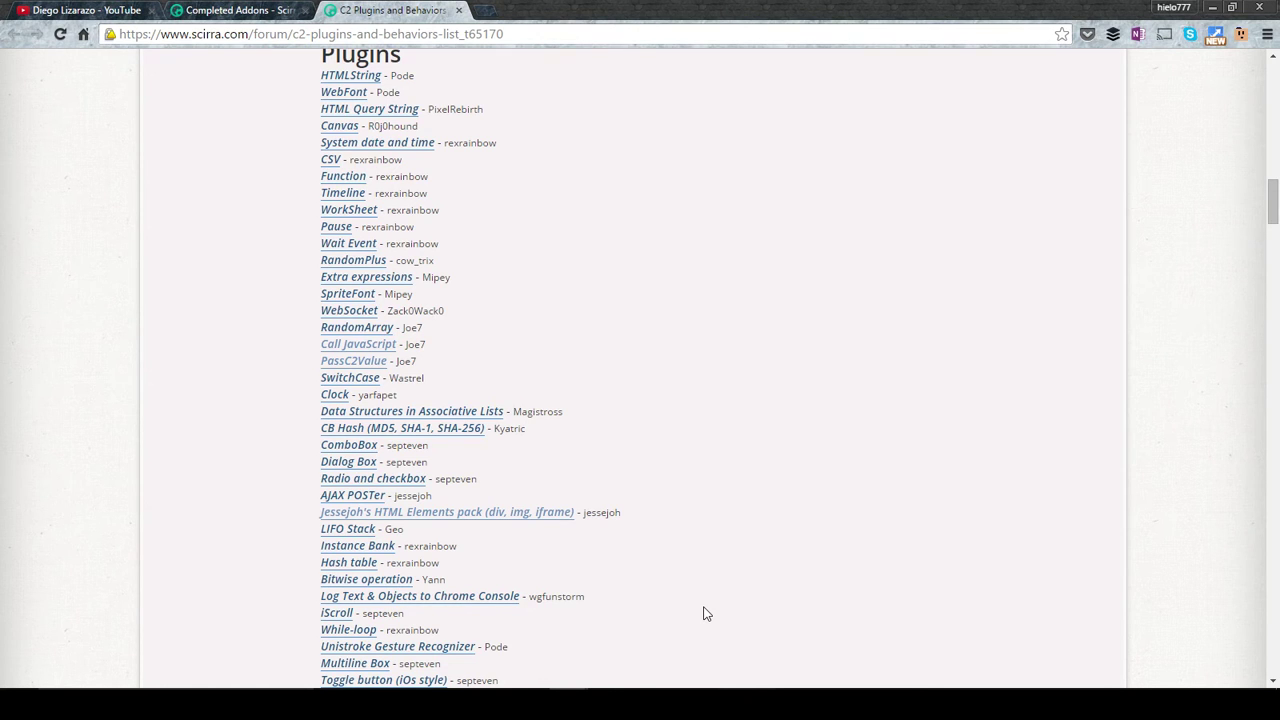
scroll(703, 613, "down", 5)
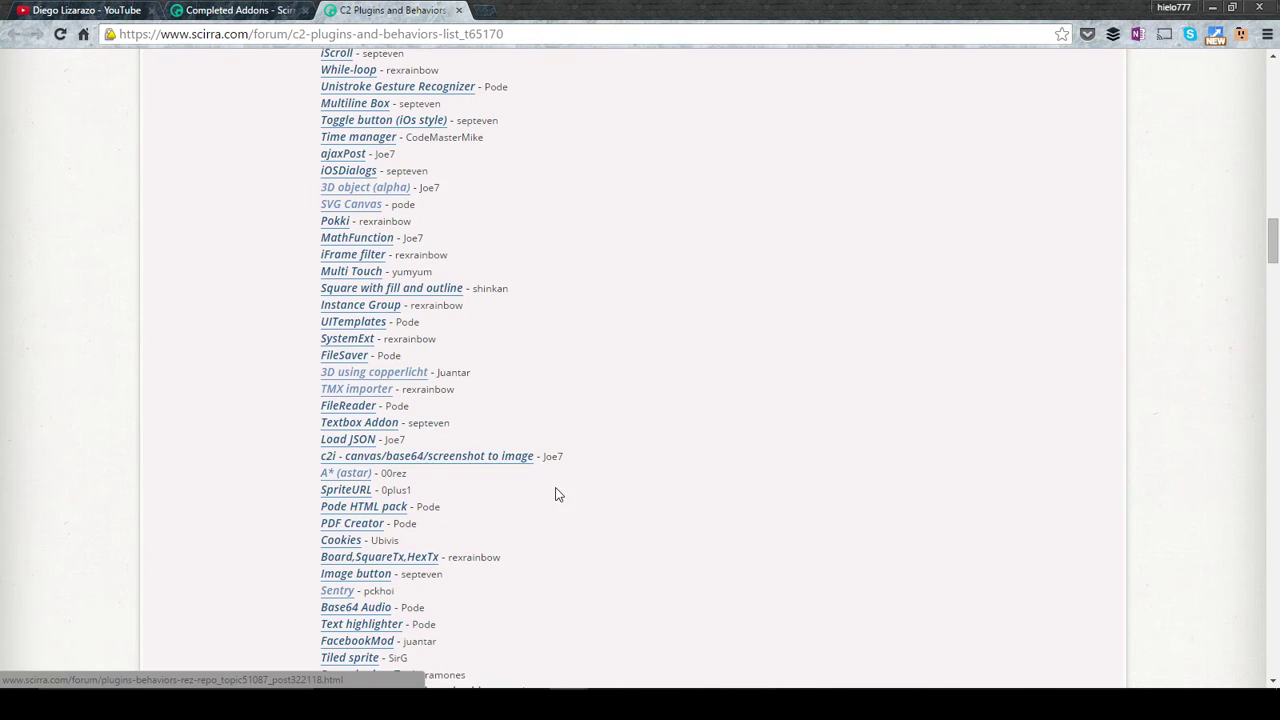
scroll(770, 538, "down", 2)
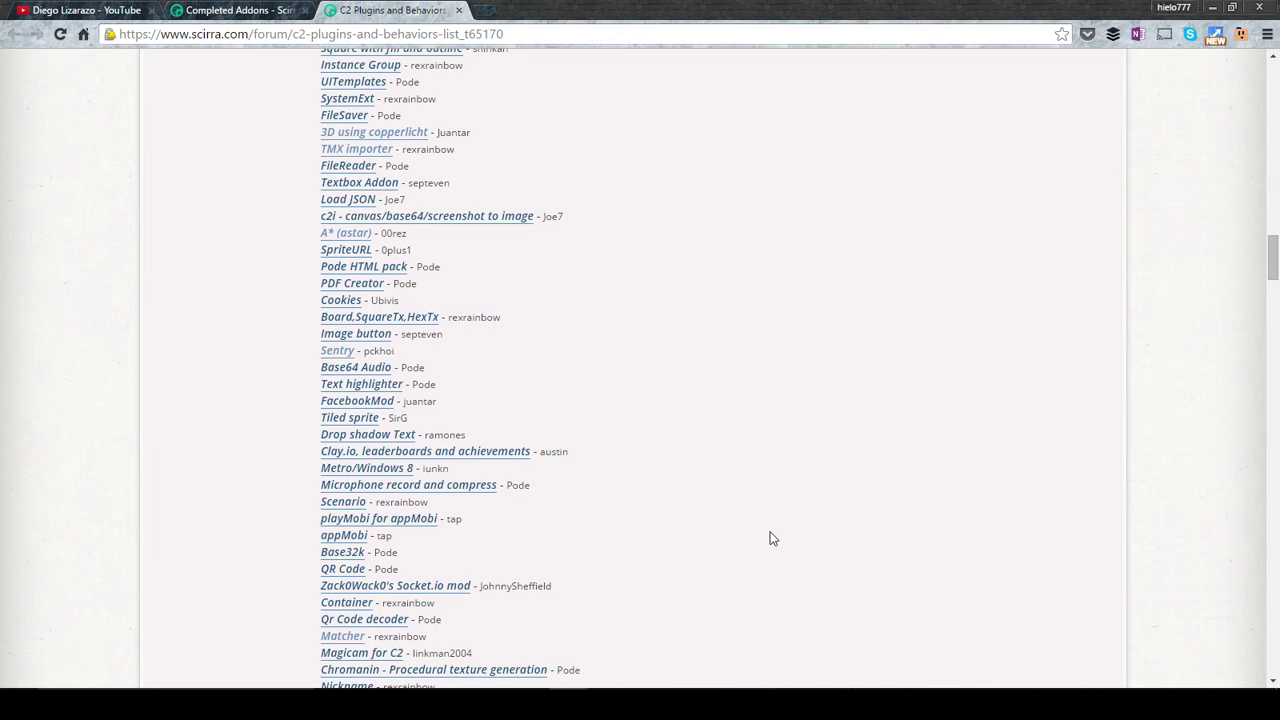
Search the page for moveto, open the '[Behavior] moveto' thread, and open MoveTo in a new tab.
key("ctrl+f")
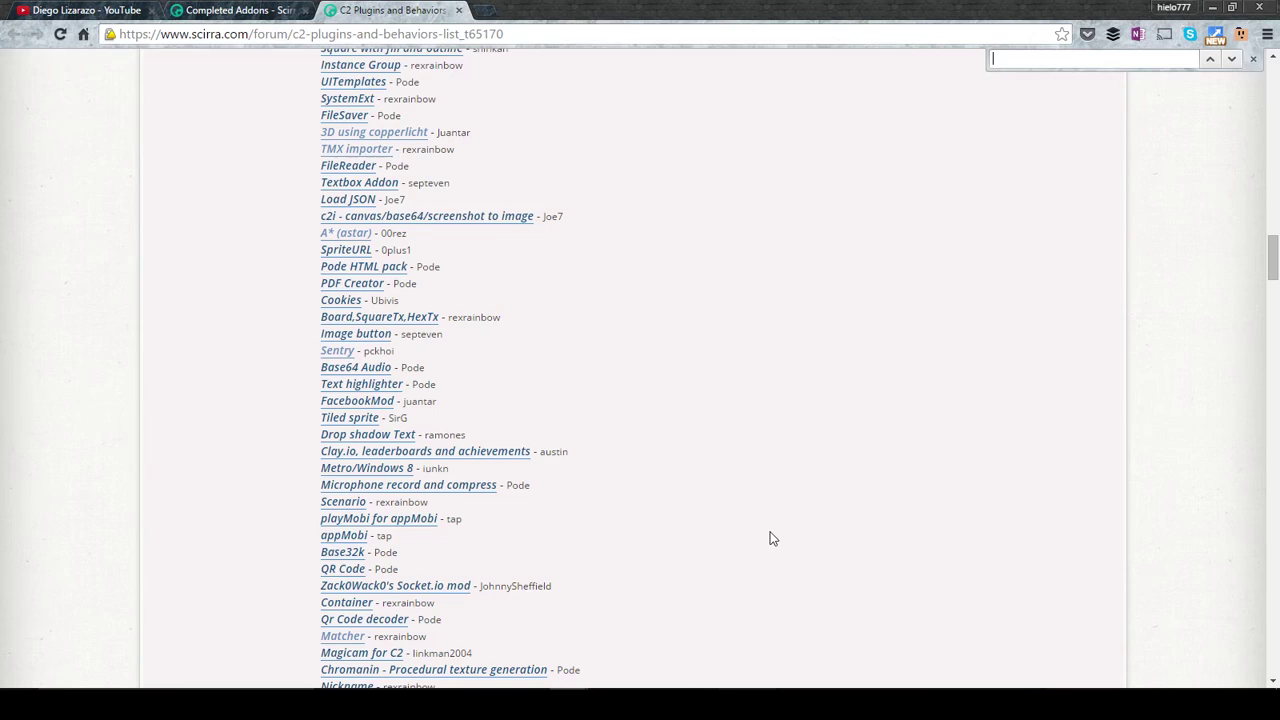
left_click(686, 203)
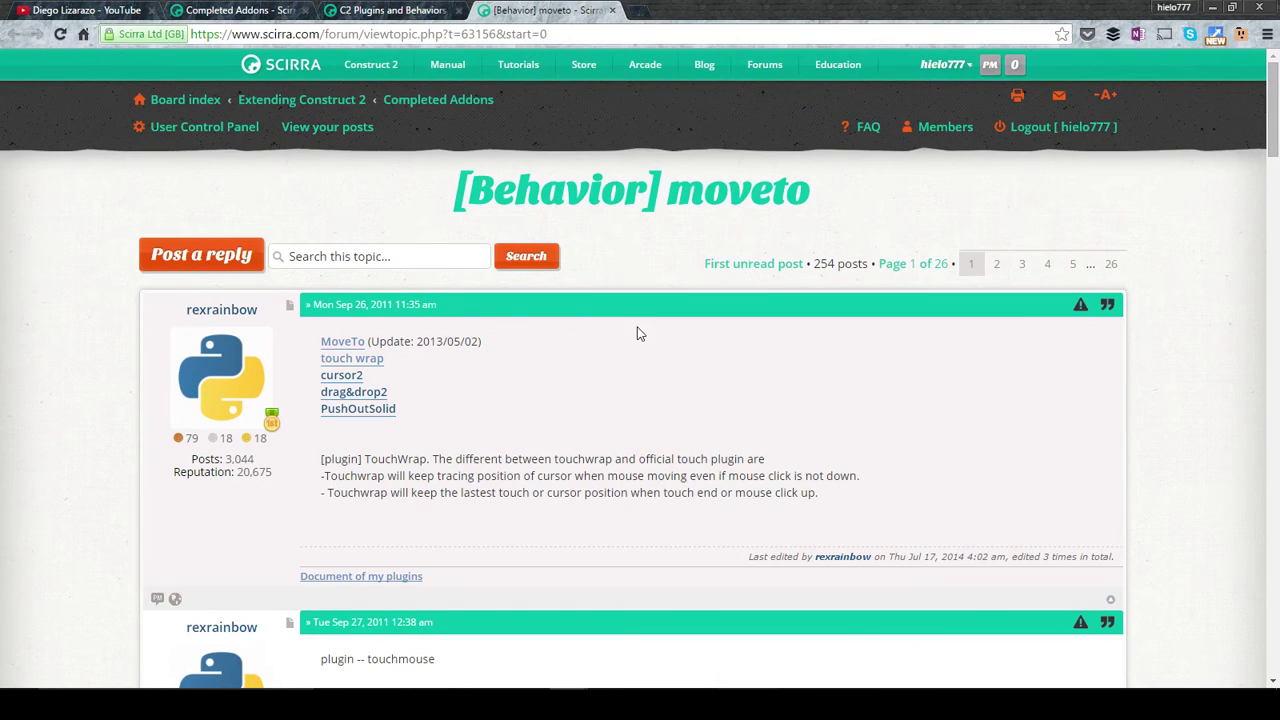
middle_click(342, 341)
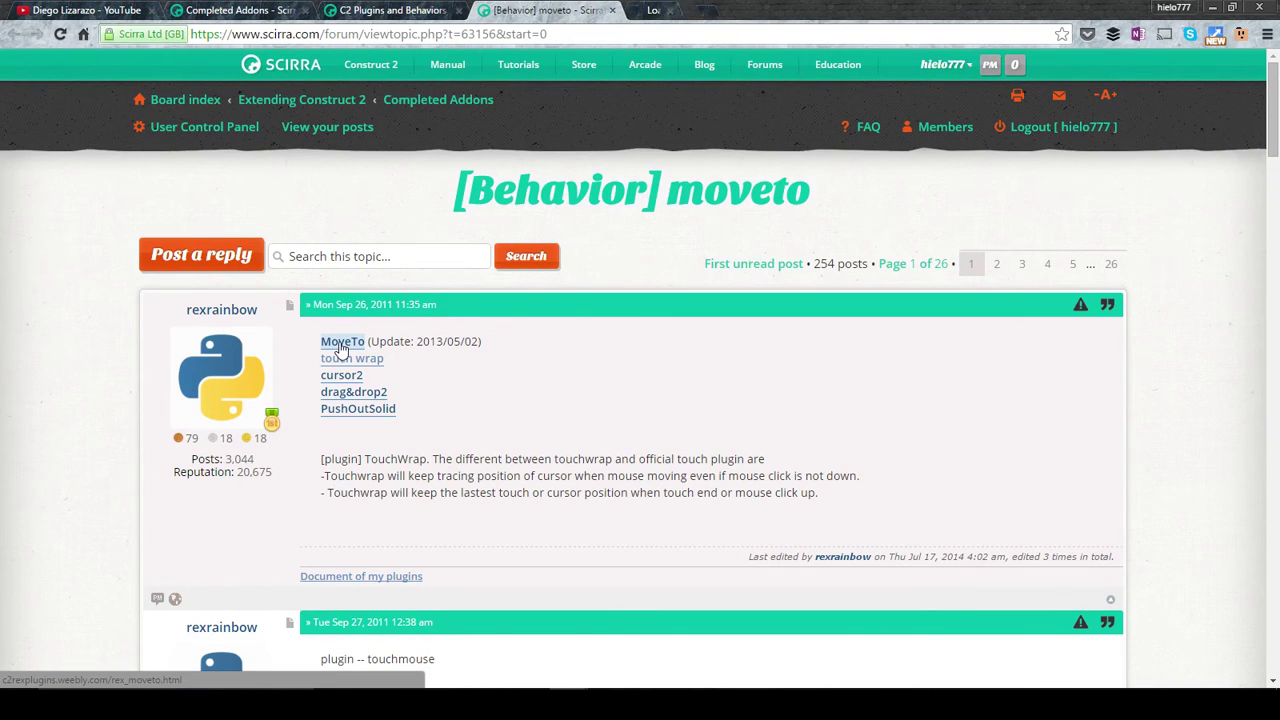
Download the rex_moveto plugin archive from Rex's plugin page as rex_moveto (1).7z.
left_click(690, 11)
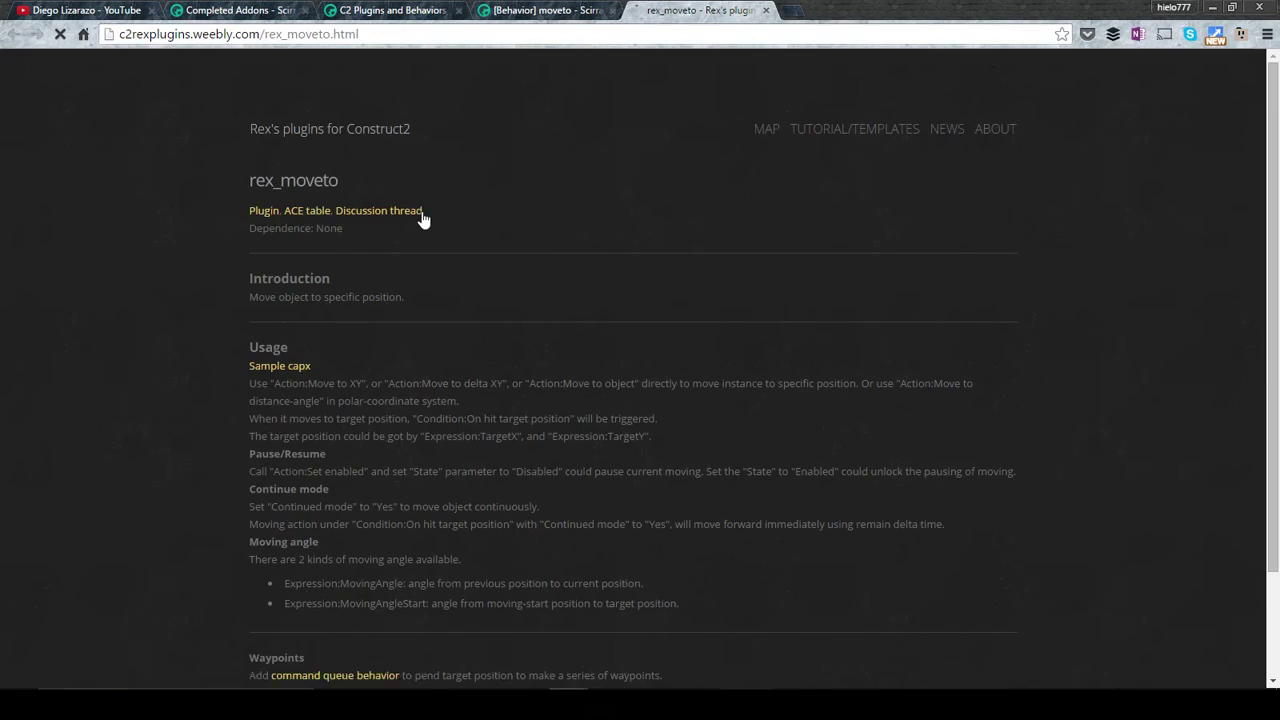
left_click(560, 11)
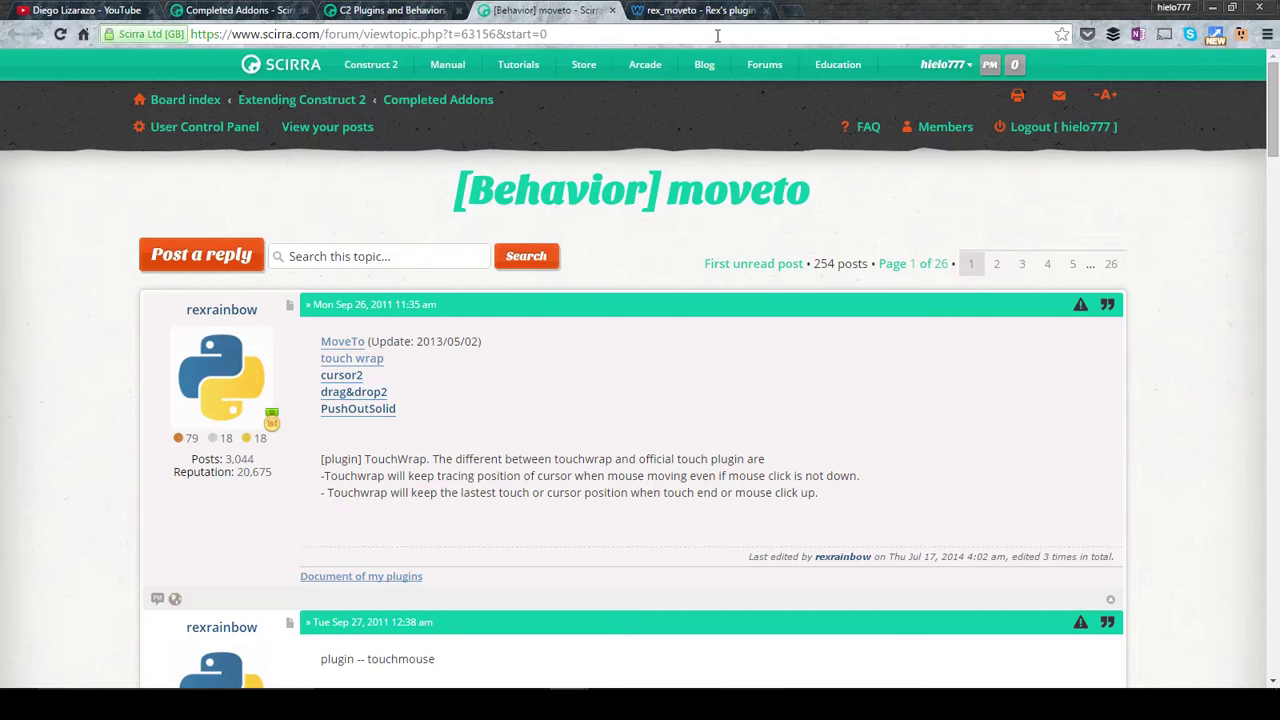
left_click(700, 11)
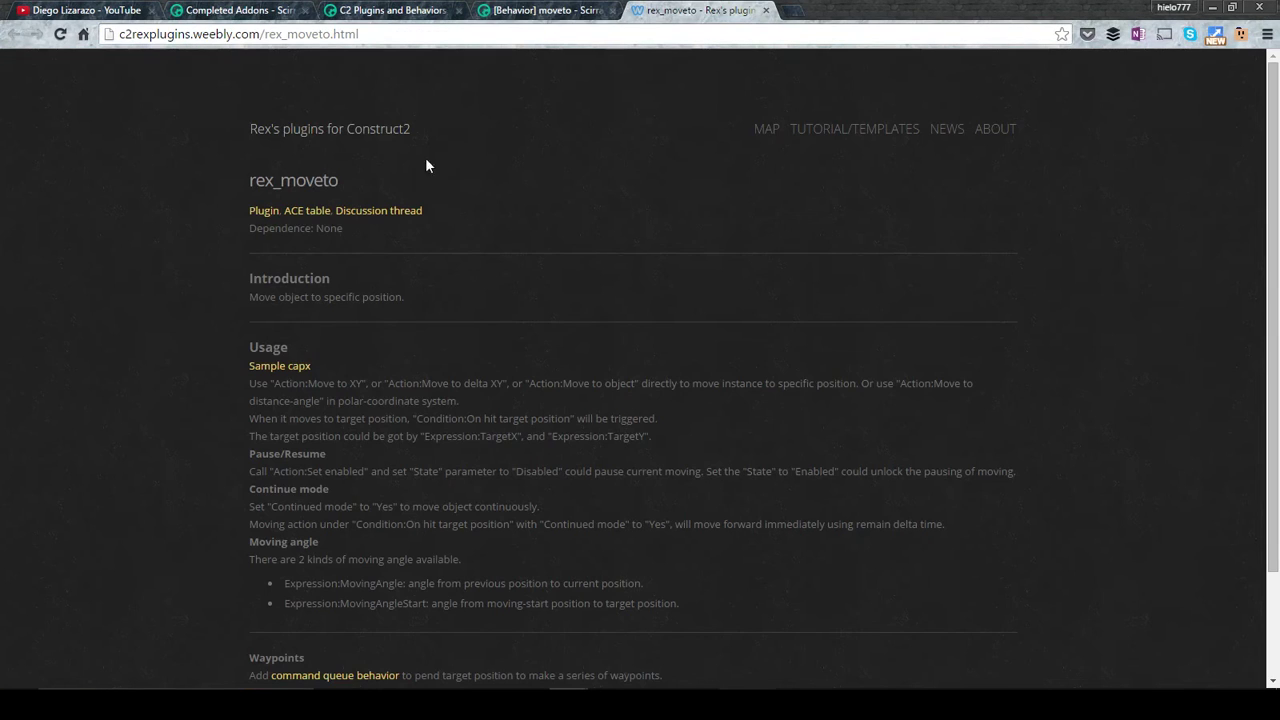
left_click(263, 212)
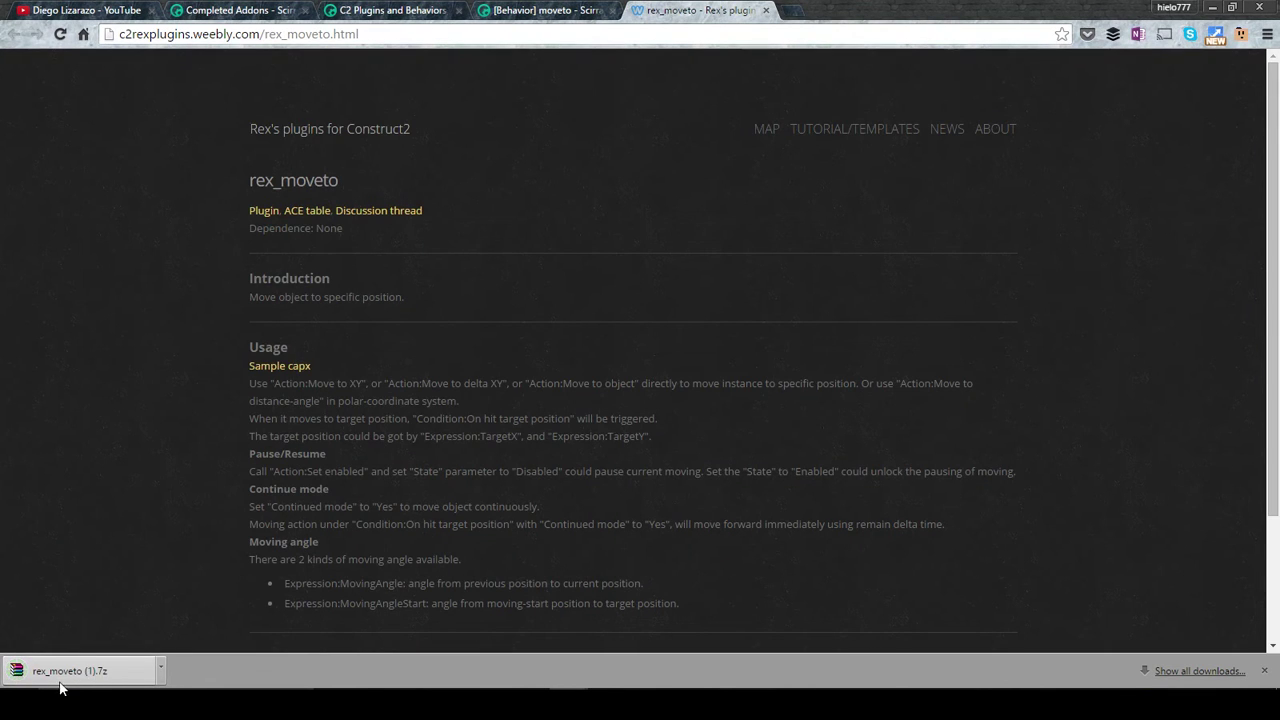
left_click(156, 670)
Open rex_moveto (1).7z in WinRAR, select its common.js, edittime.js, PluginIcon.ico and runtime.js files, then close it.
left_click(234, 614)
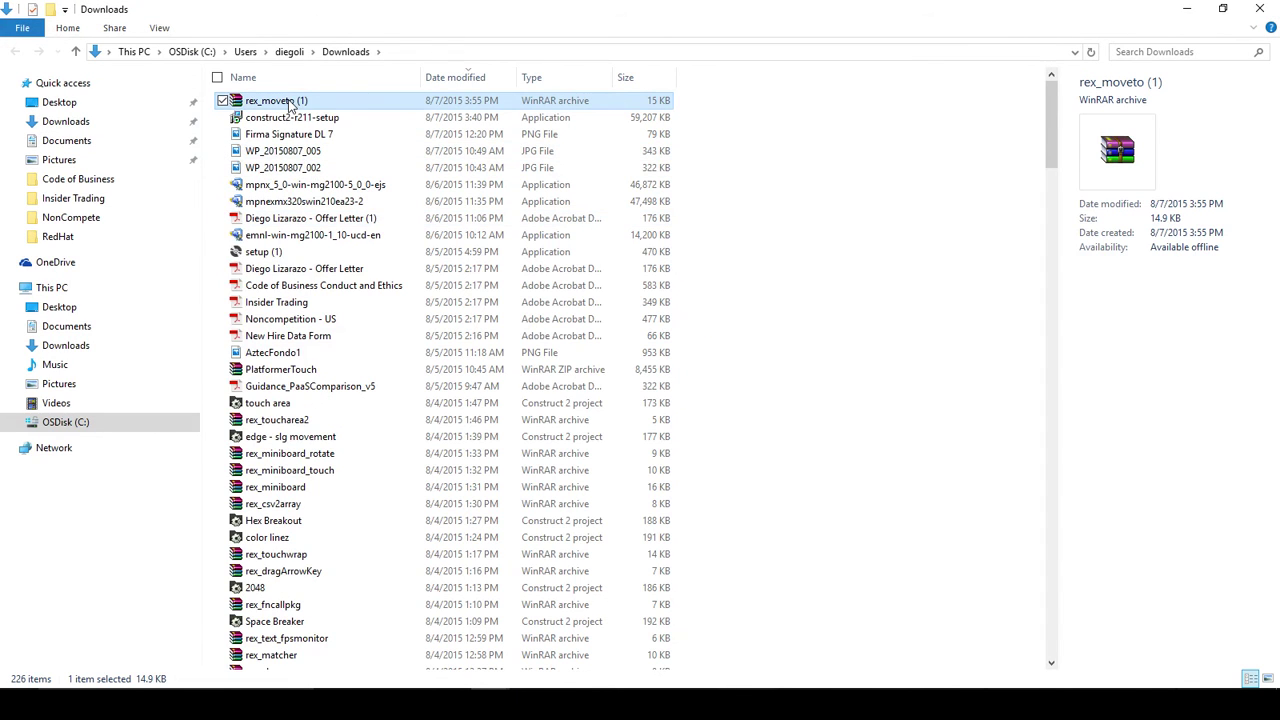
double_click(288, 101)
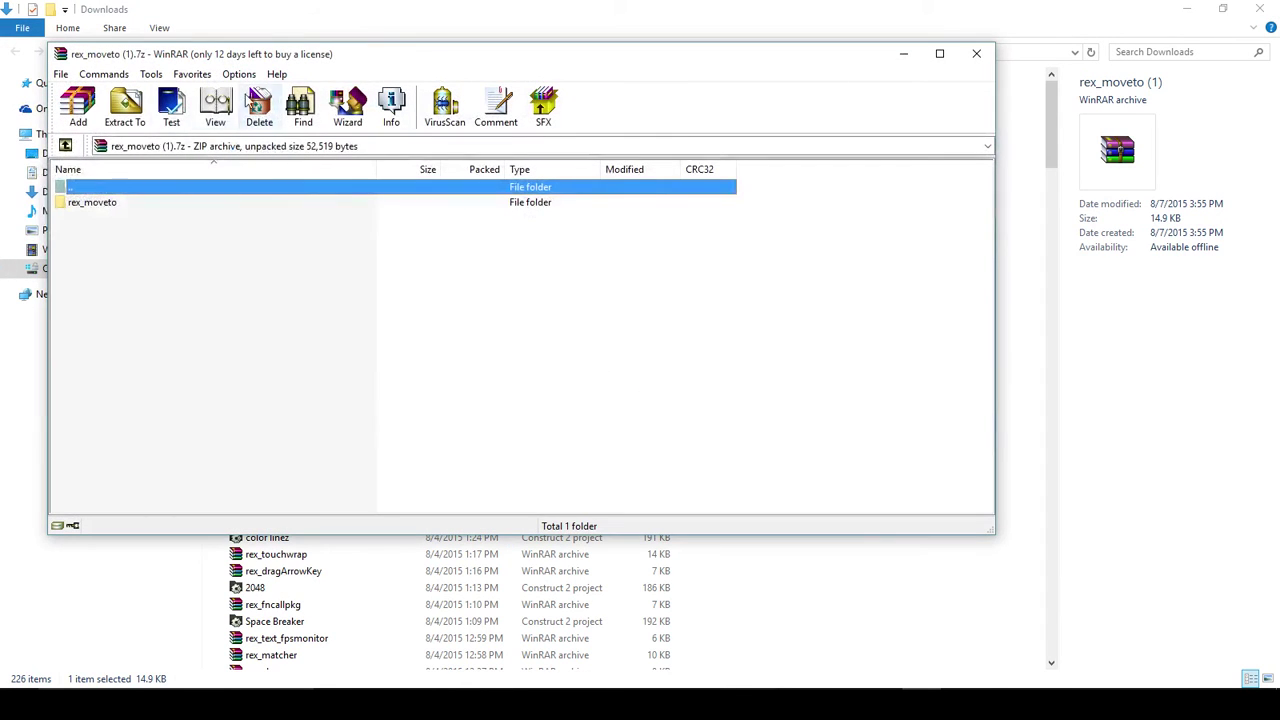
left_click(98, 206)
double_click(98, 204)
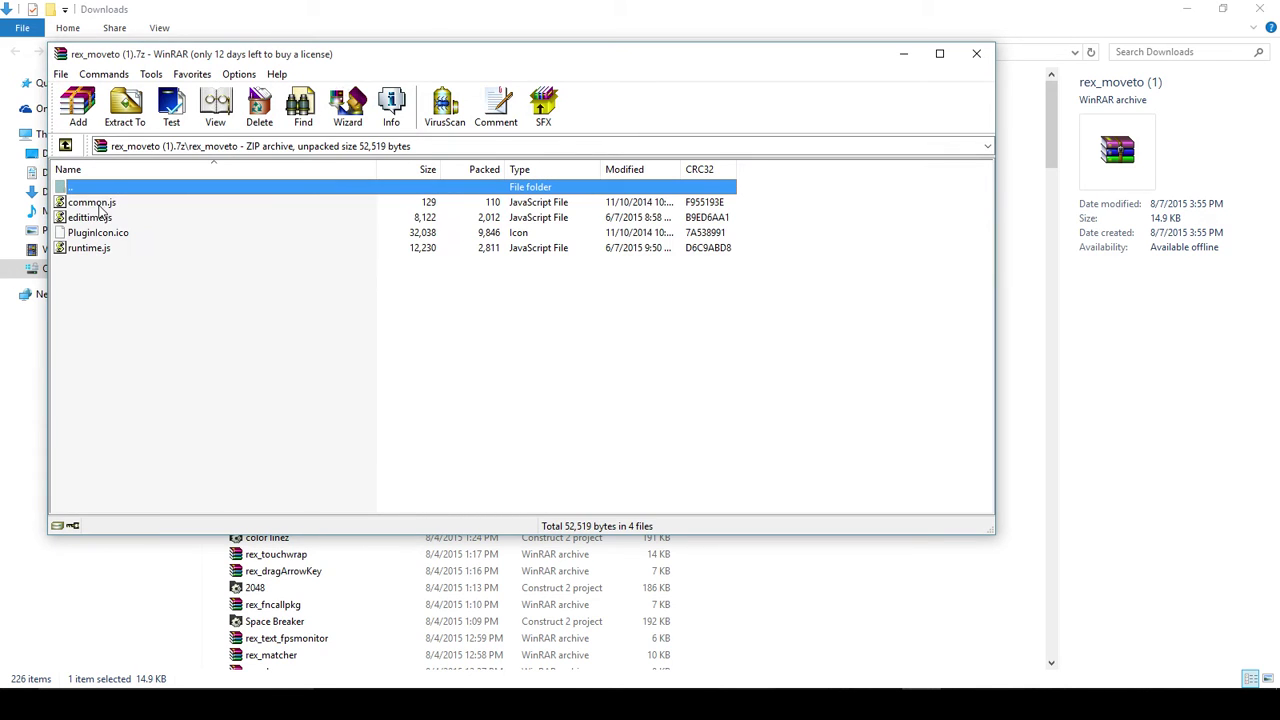
left_click(100, 203)
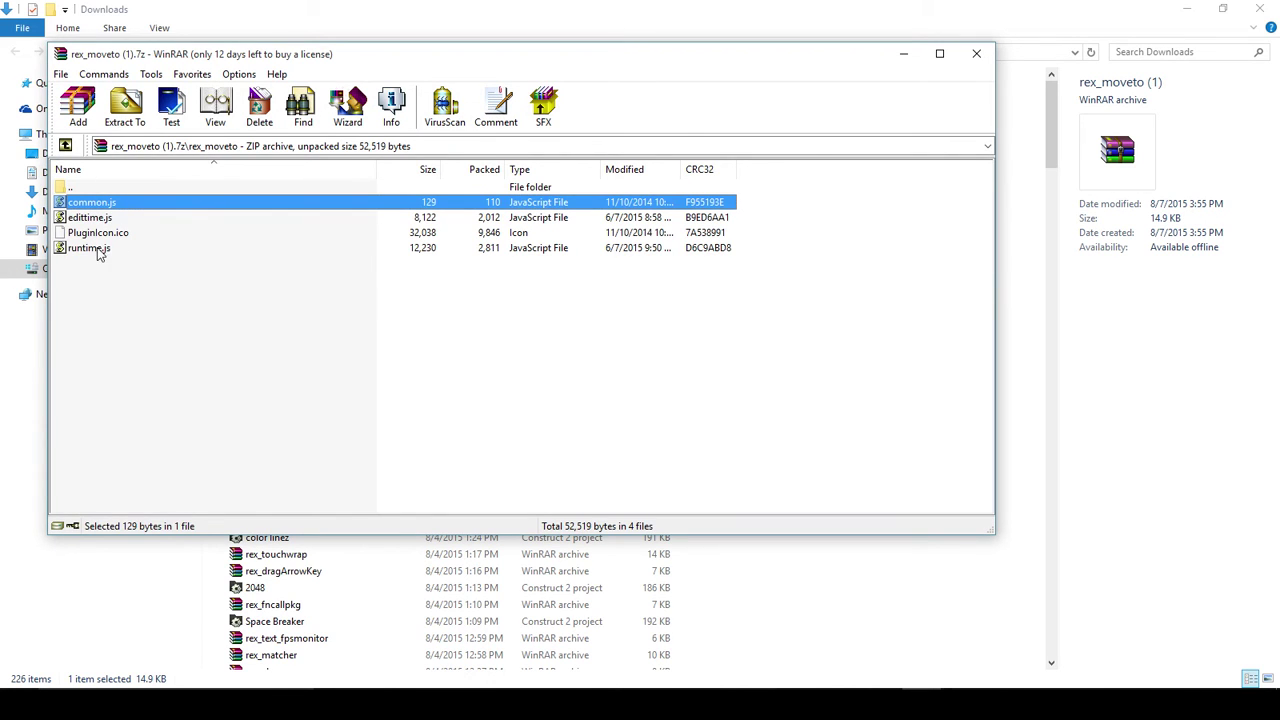
left_click(98, 249, "shift")
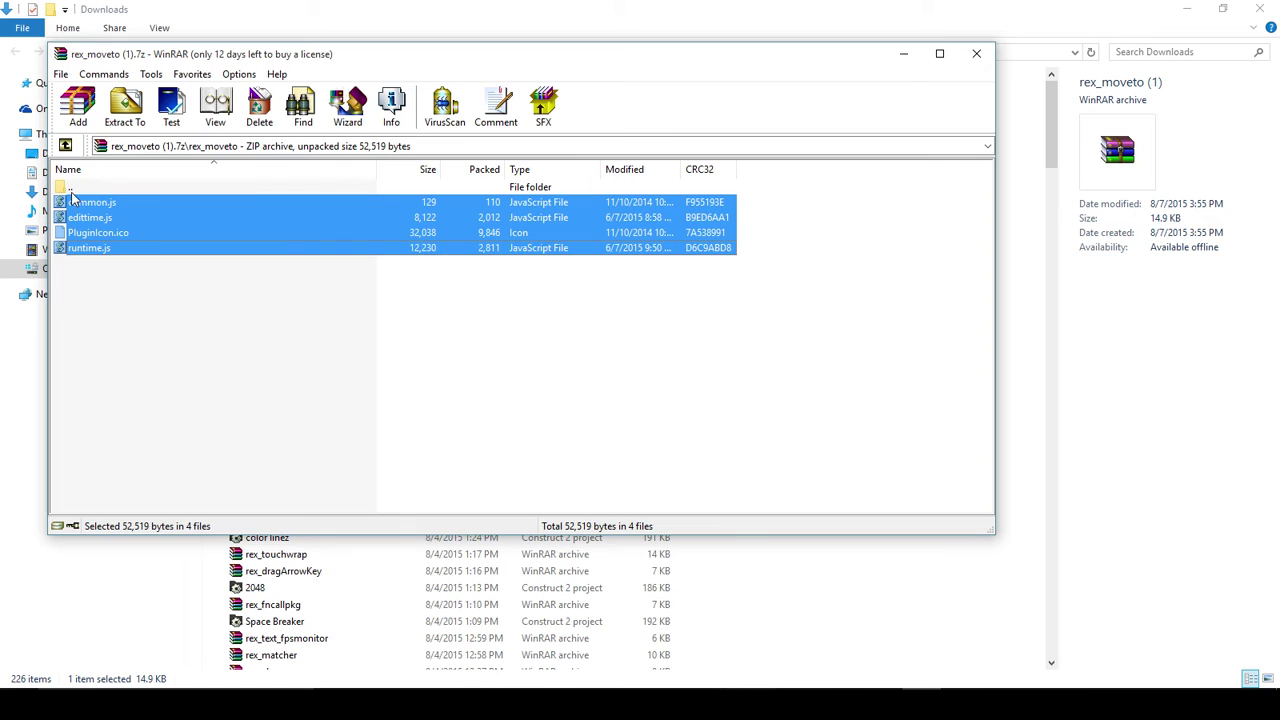
left_click(65, 145)
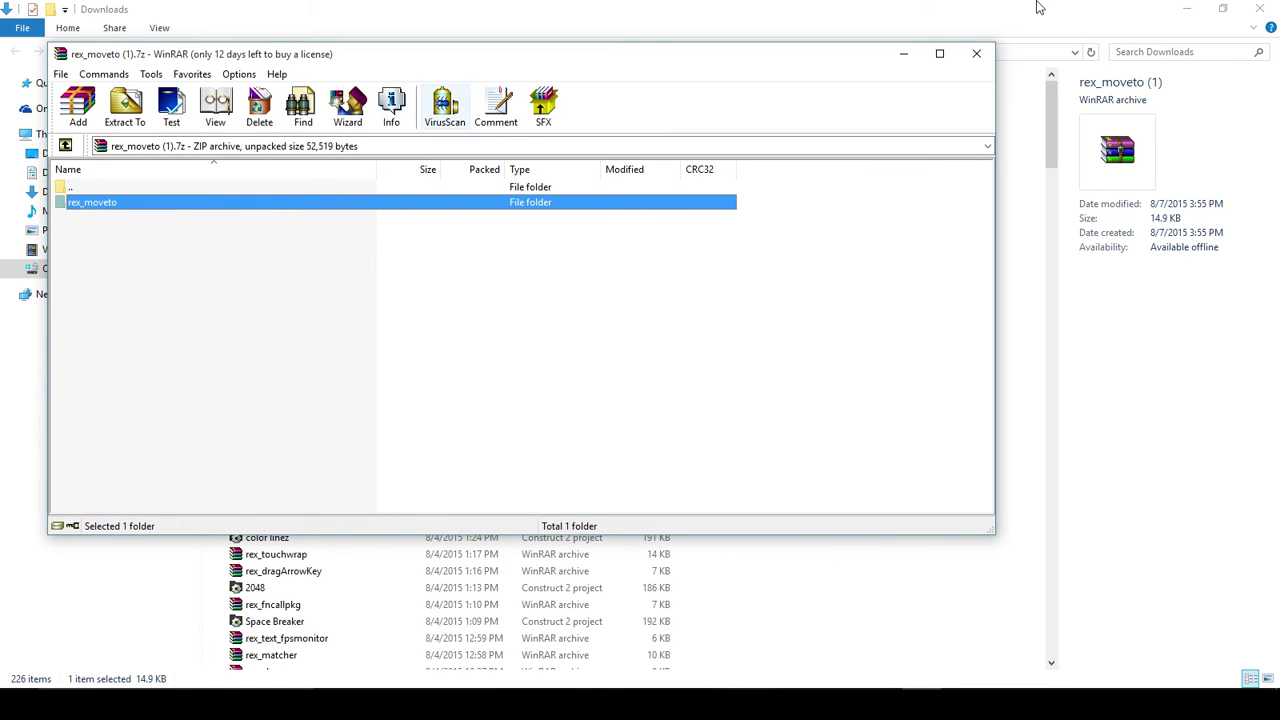
left_click(976, 53)
Go up from the rez_pathfinder folder to behaviors, then return to the Construct 2 project.
mouse_move(533, 587)
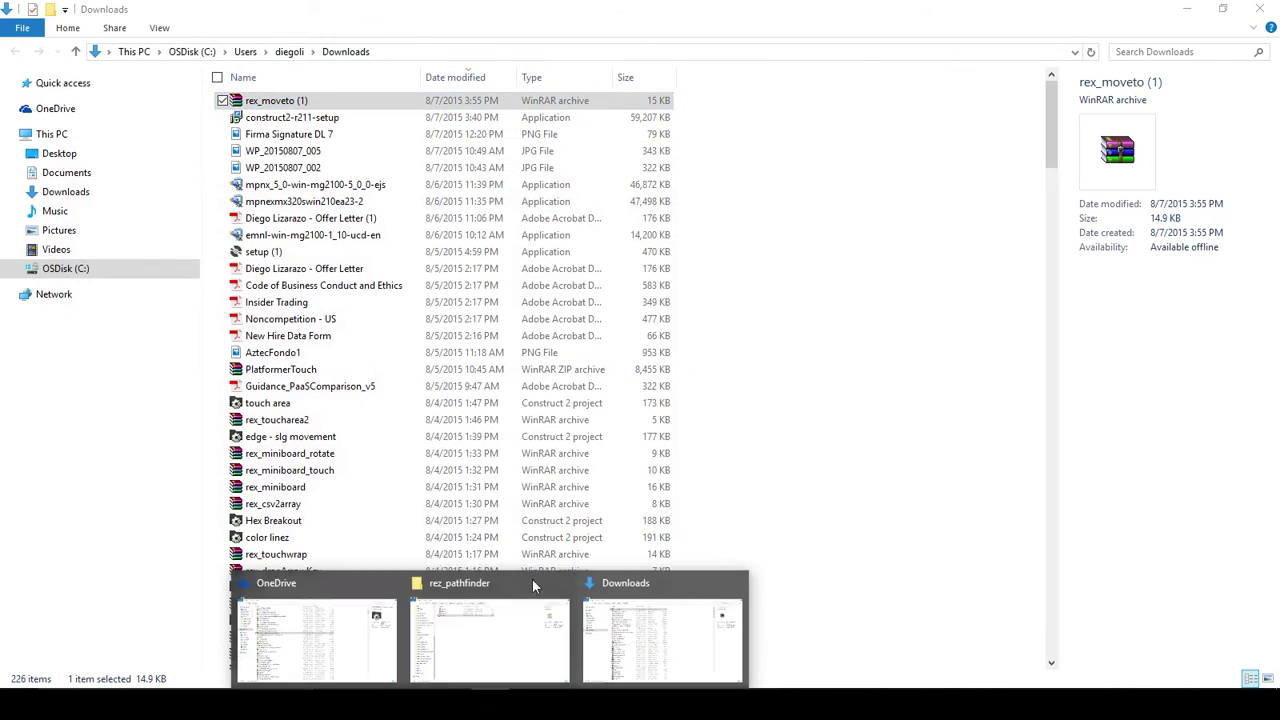
left_click(486, 652)
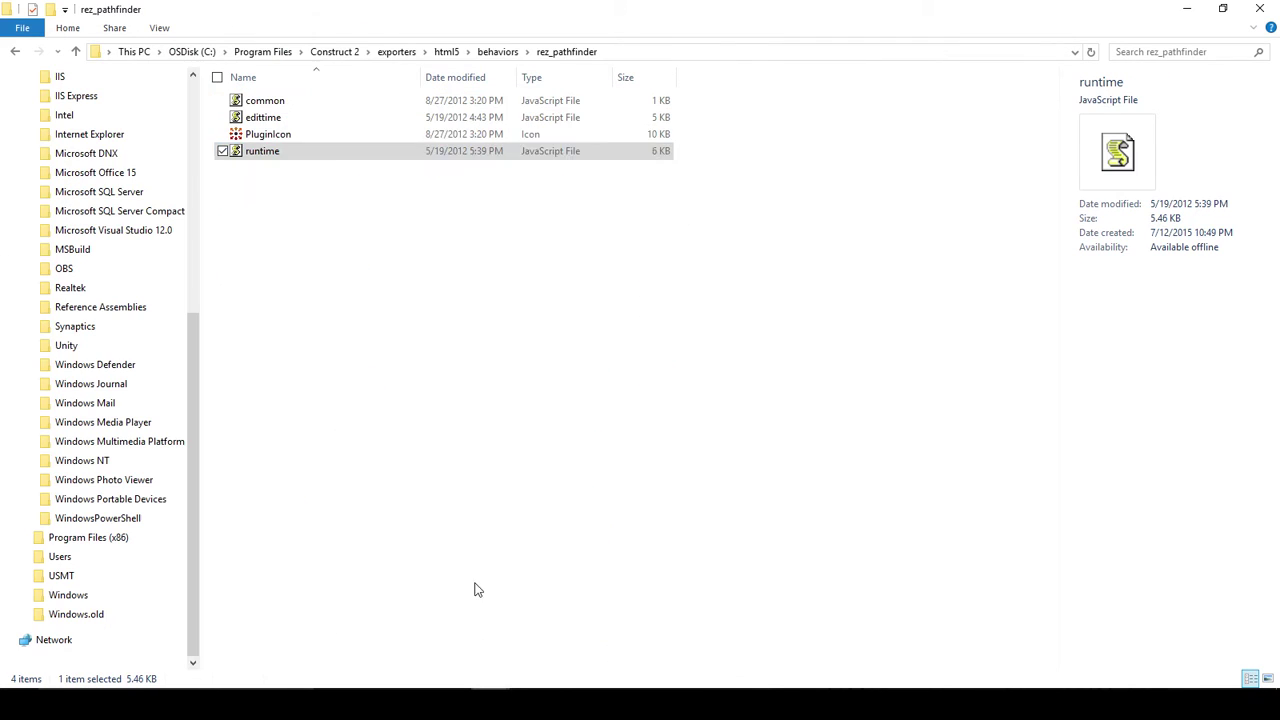
left_click(74, 51)
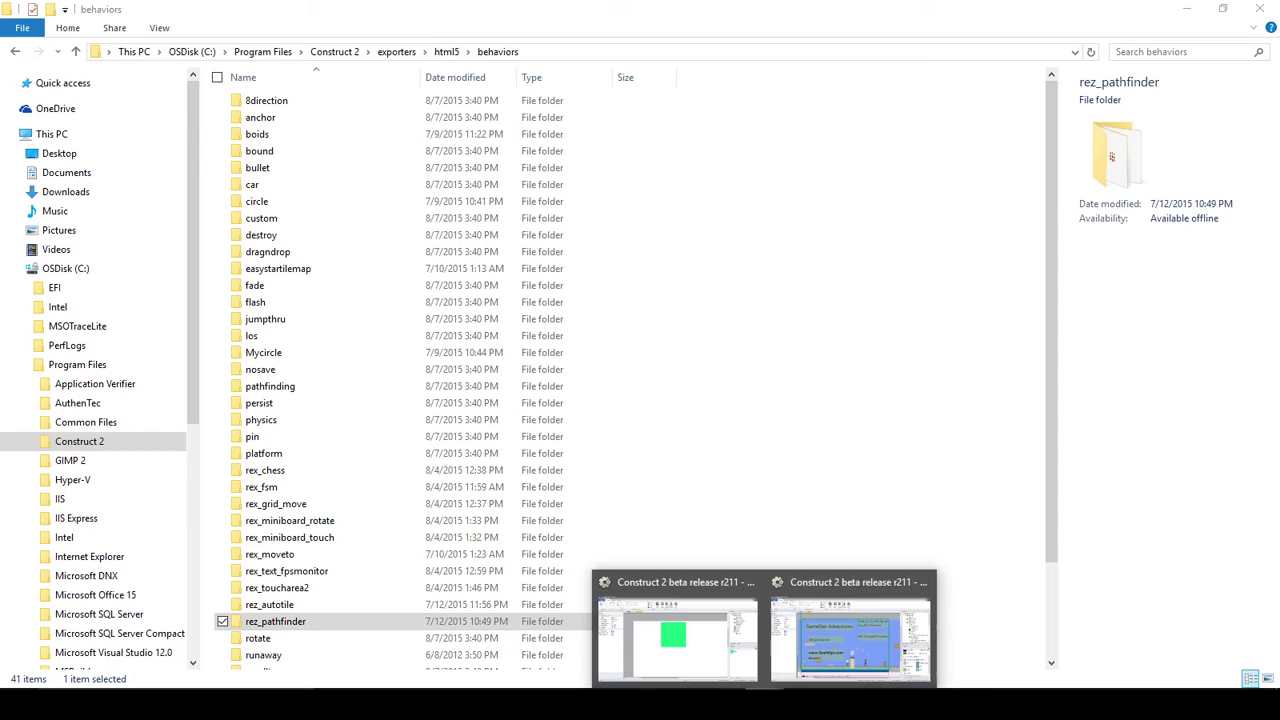
left_click(716, 654)
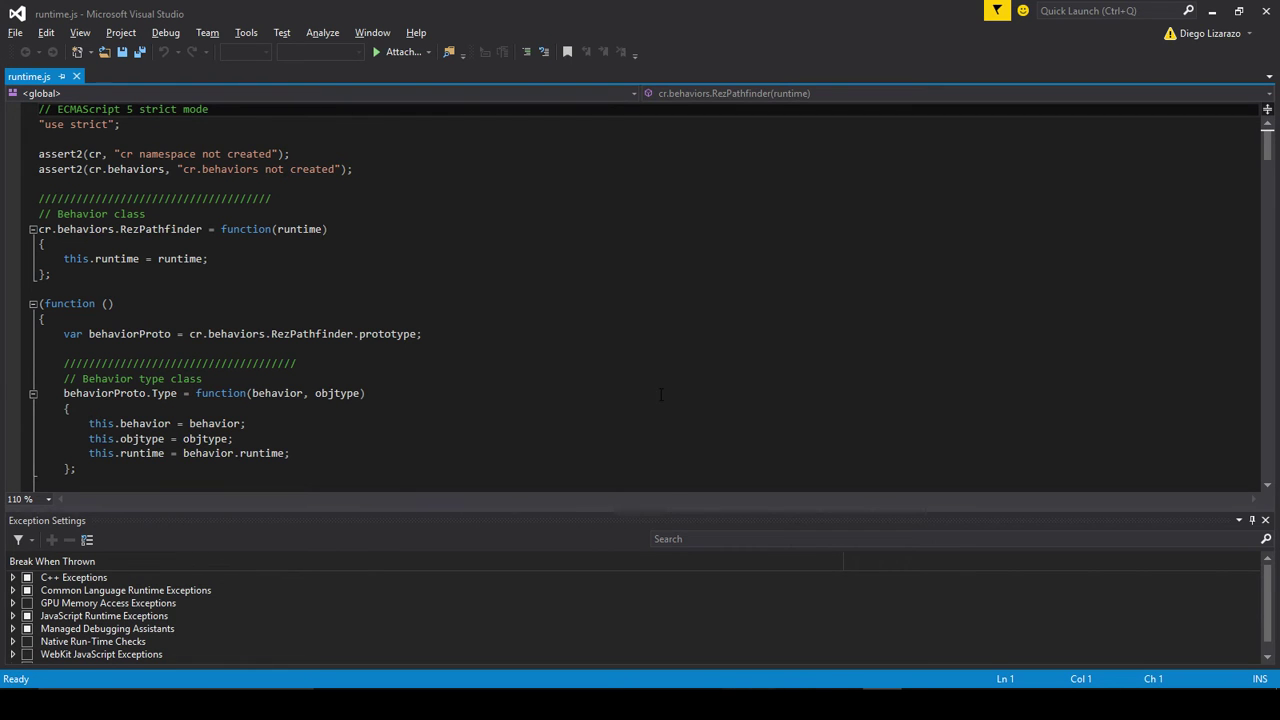
Hide the Exception Settings pane and open rez_pathfinder's runtime.js in Visual Studio.
left_click(1251, 520)
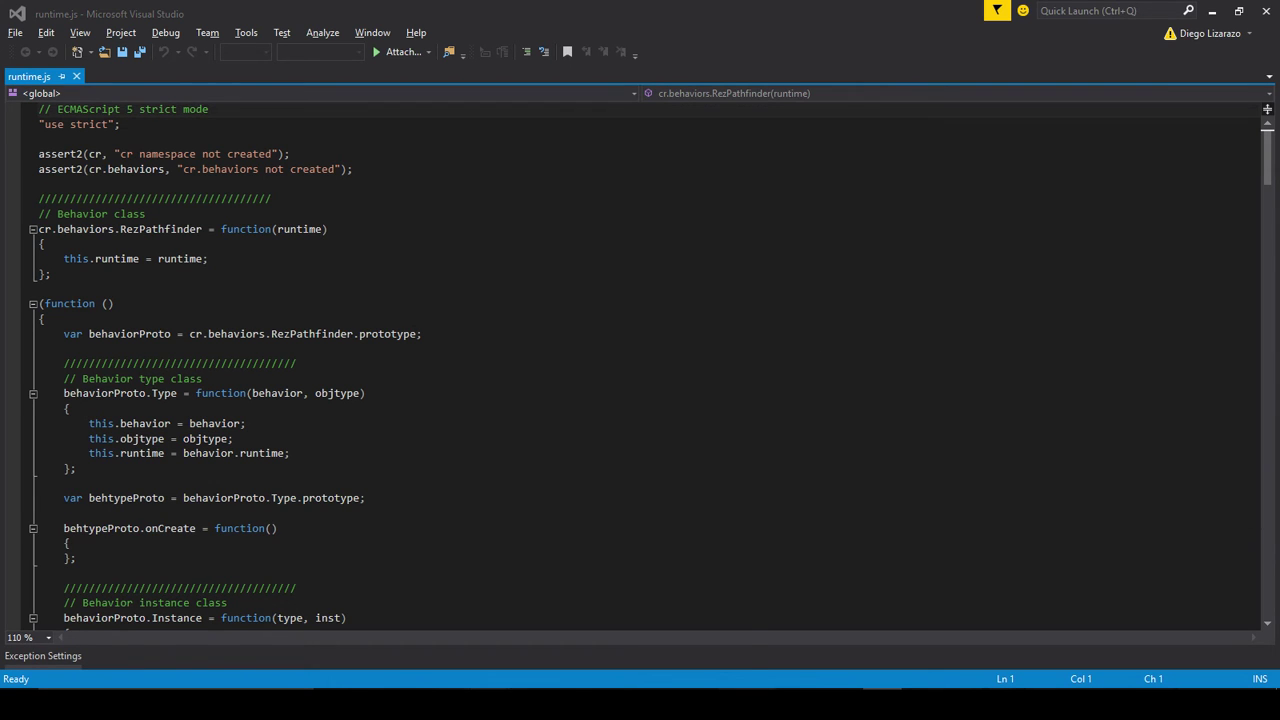
mouse_move(490, 705)
left_click(465, 655)
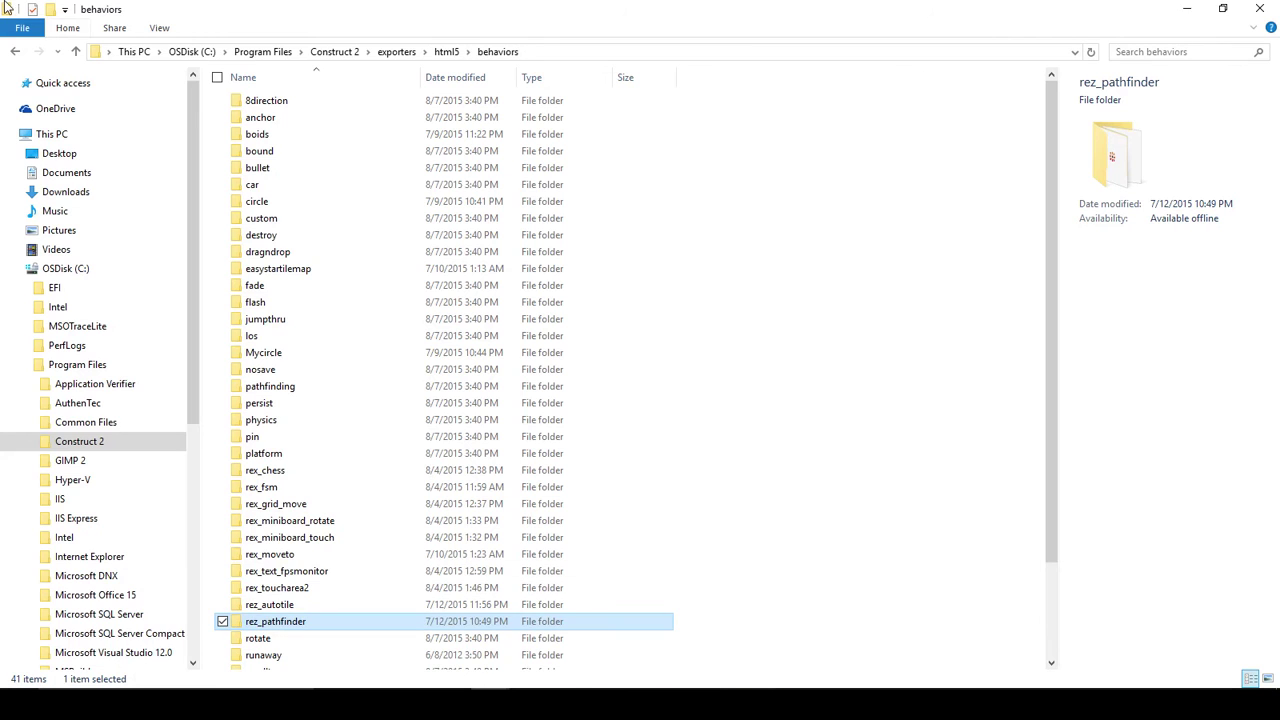
left_click(15, 52)
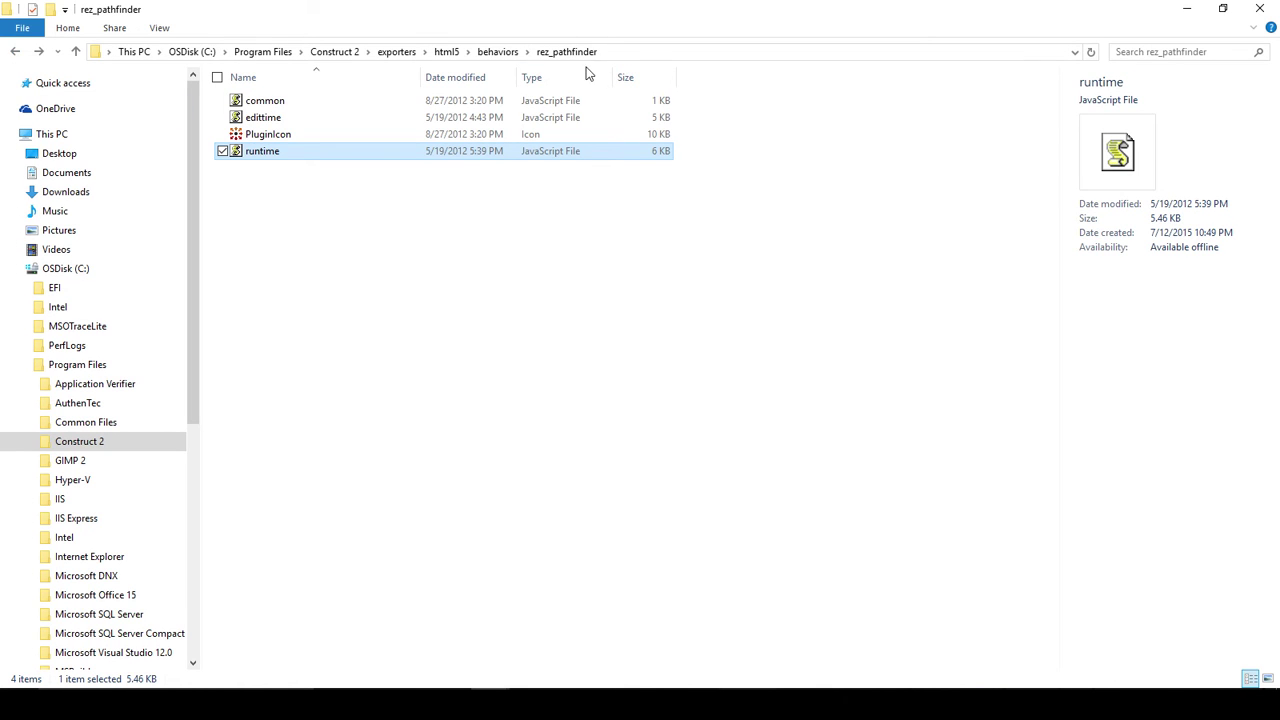
double_click(665, 151)
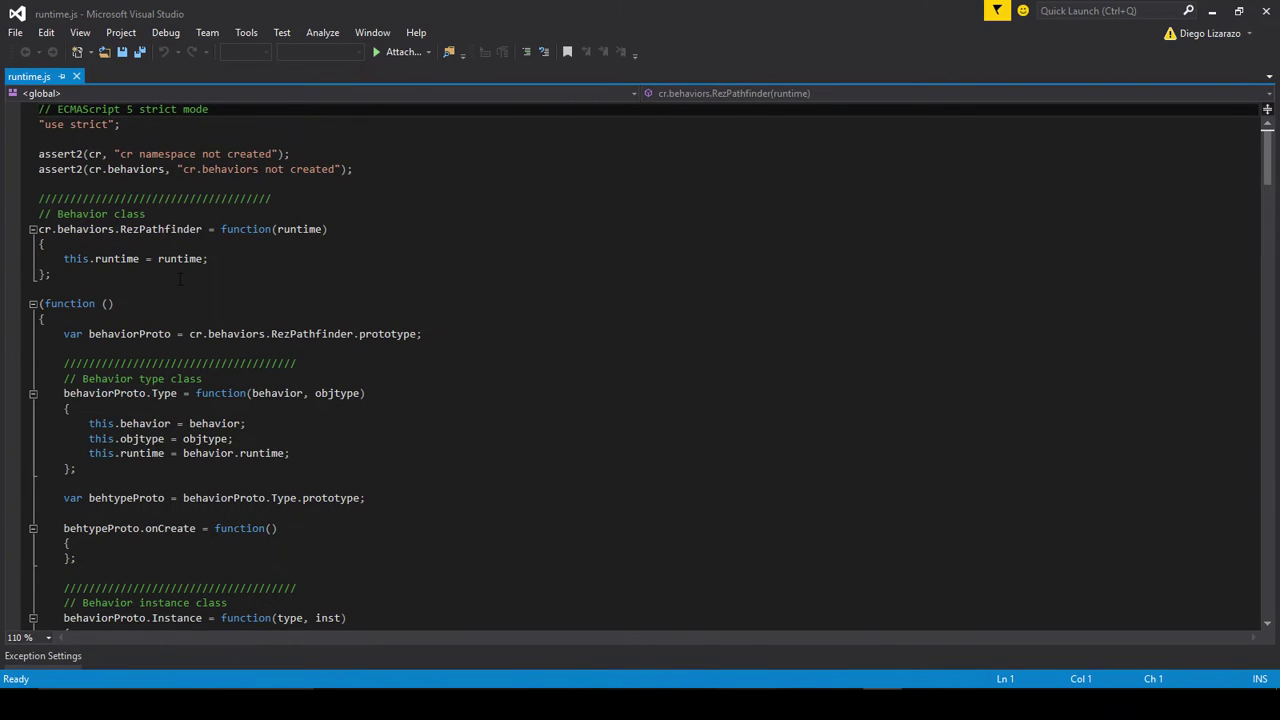
Read through the RezPathfinder code covering FindPath, PathY, InPathX and tick.
scroll(180, 279, "down", 12)
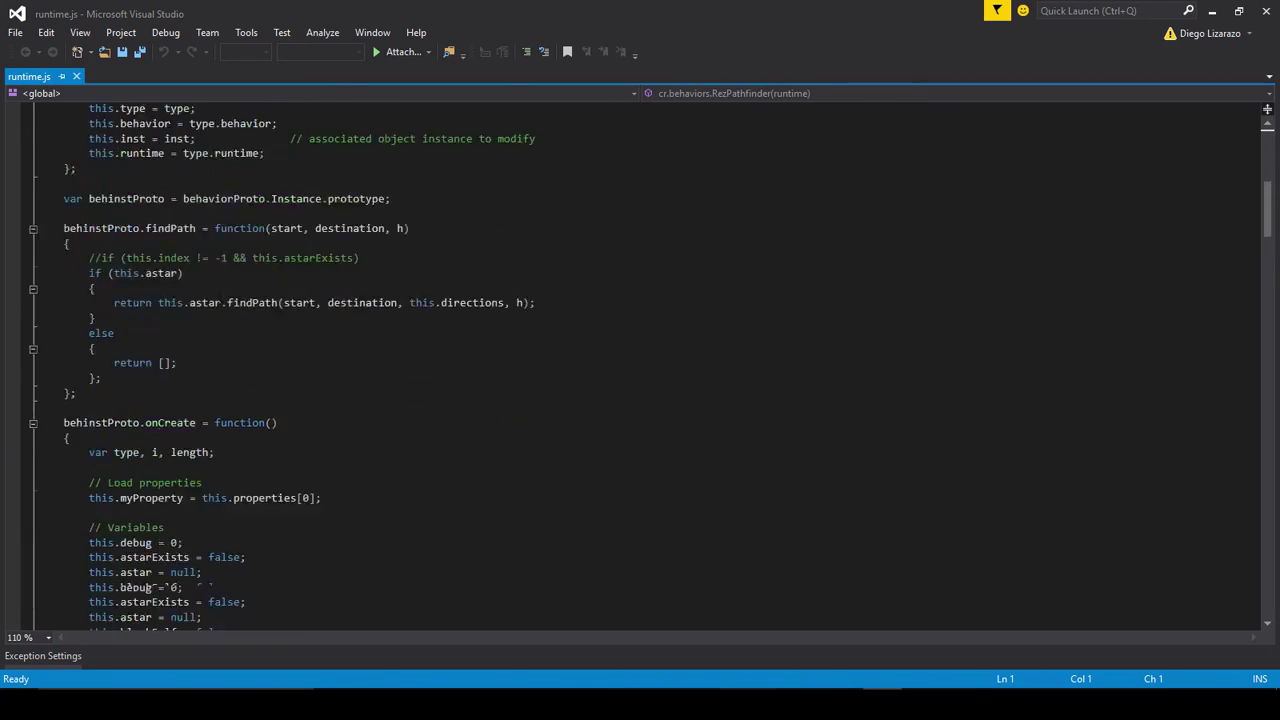
scroll(228, 291, "down", 20)
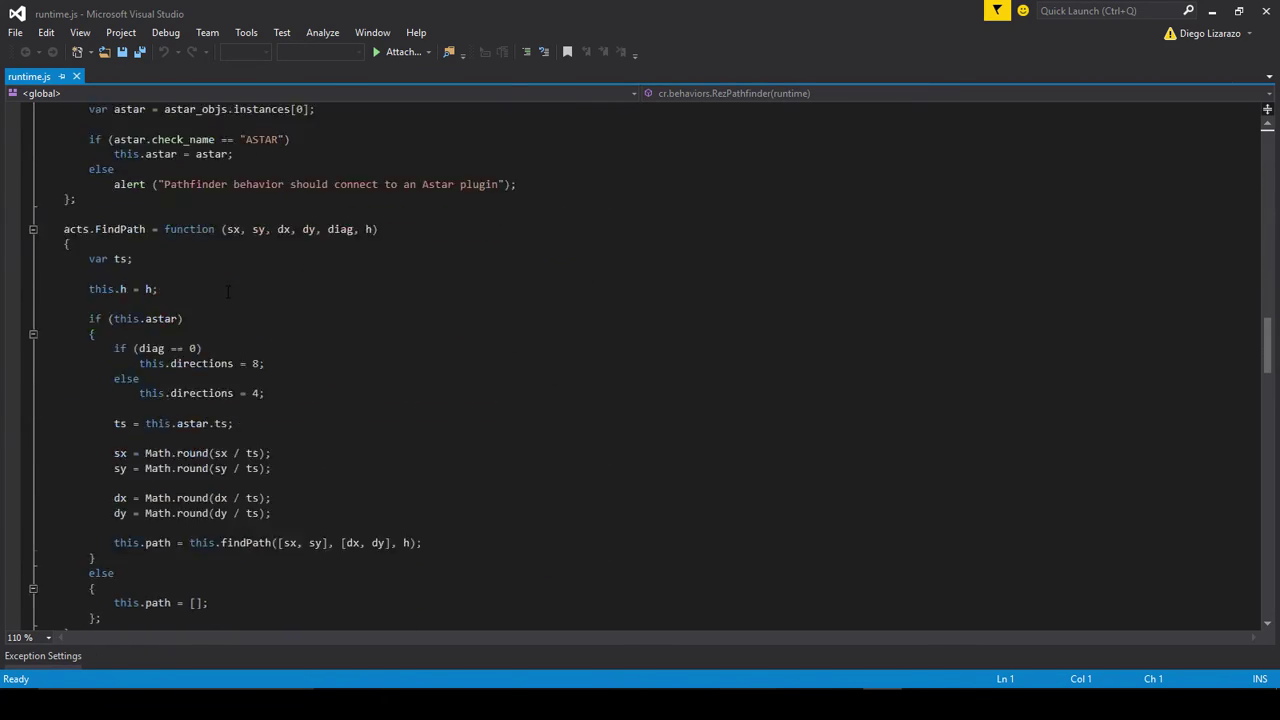
scroll(228, 291, "down", 20)
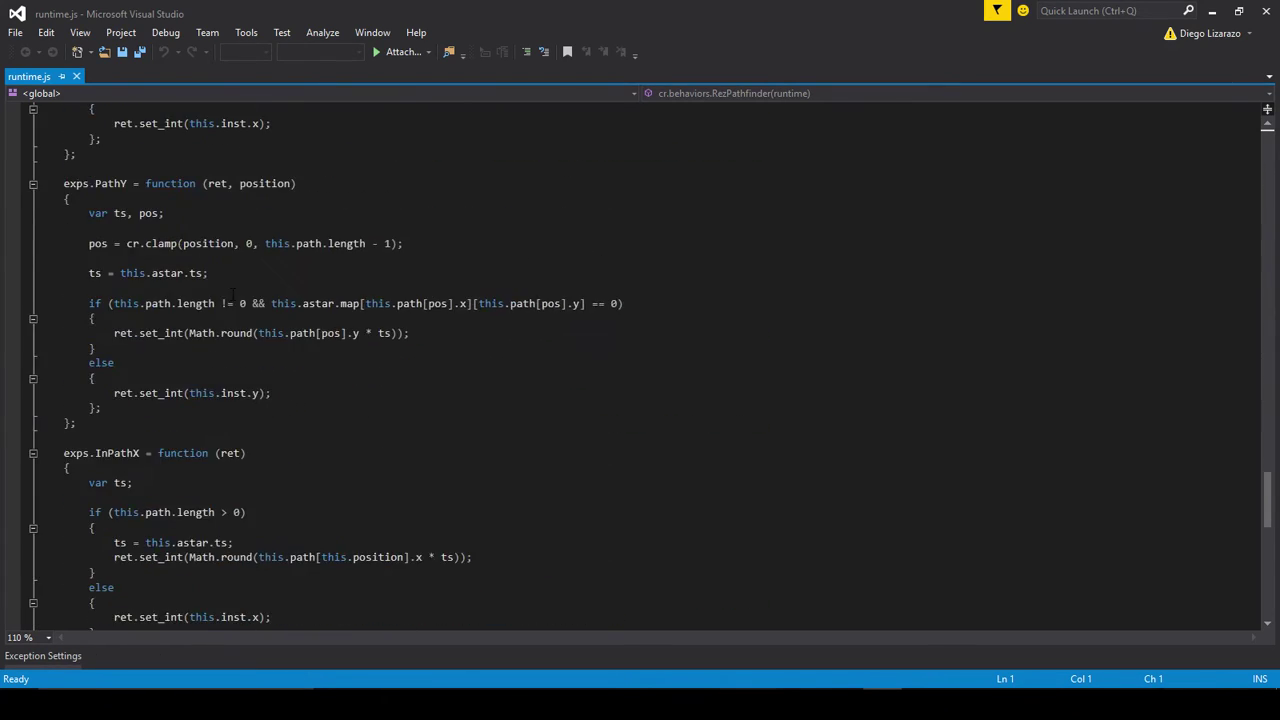
scroll(232, 292, "down", 18)
scroll(239, 310, "up", 16)
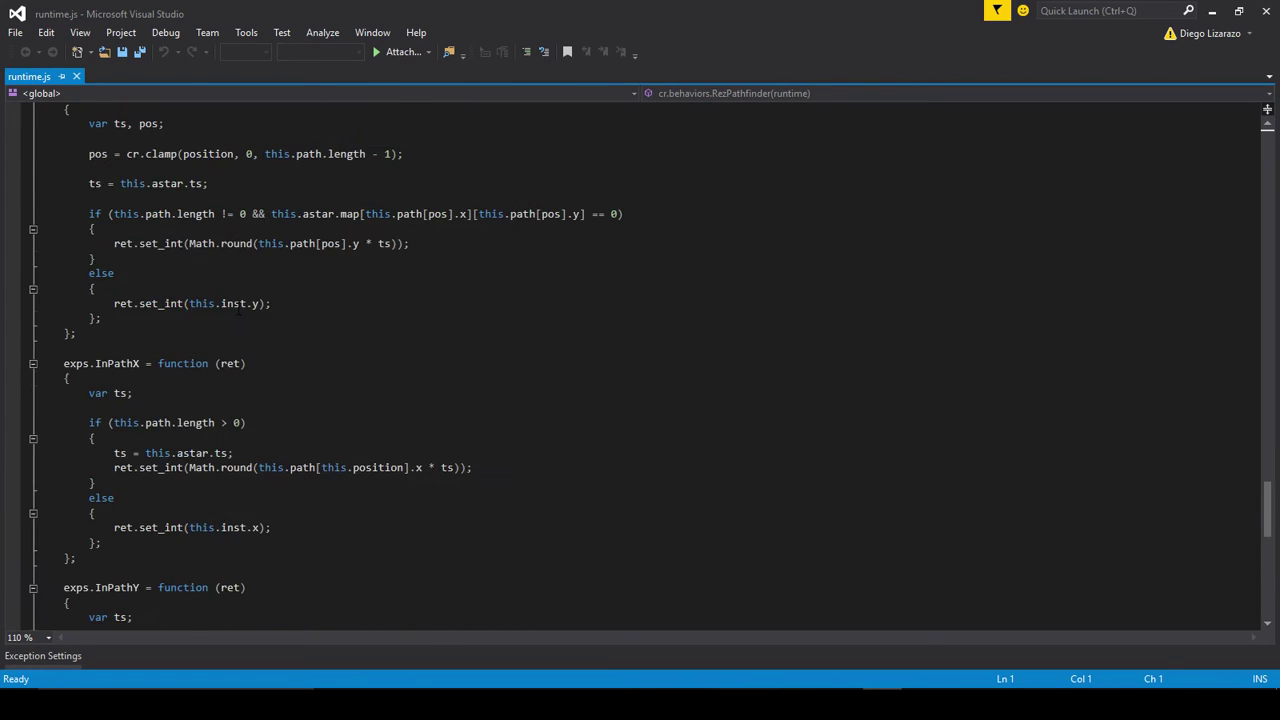
scroll(239, 311, "up", 20)
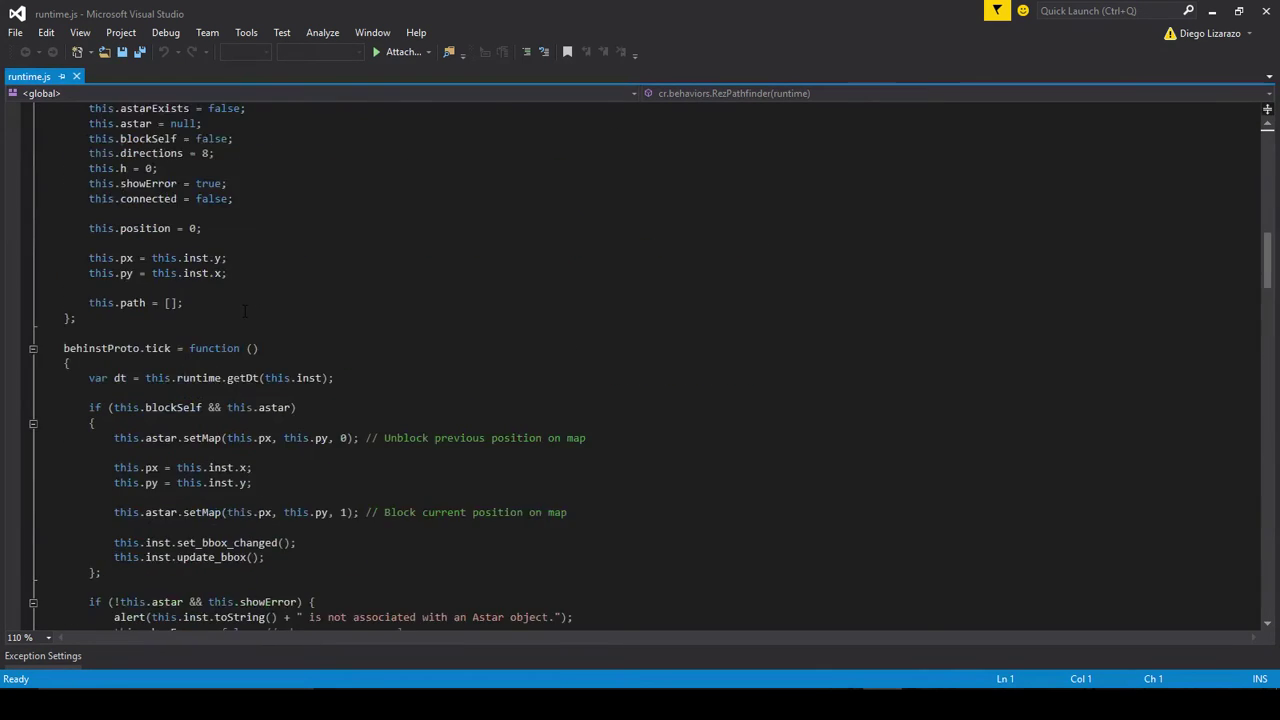
scroll(244, 311, "up", 15)
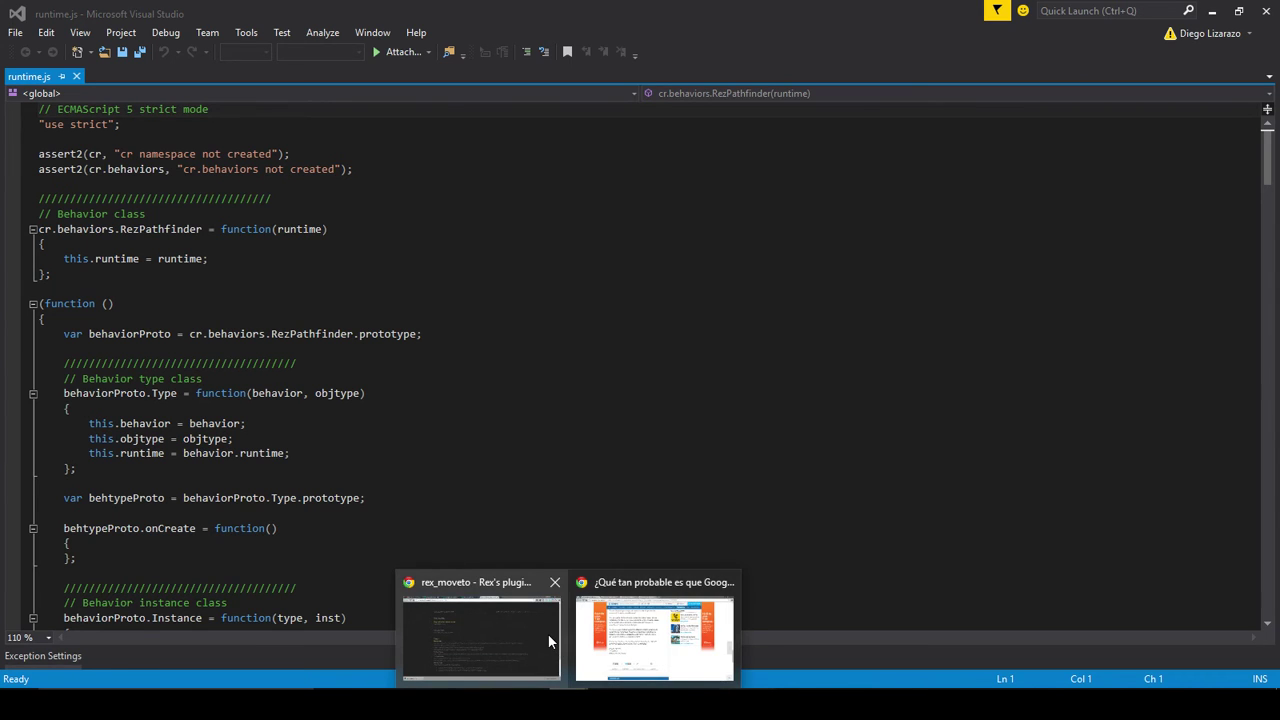
In Chrome, view the '[Behavior] moveto' thread and 'C2 Plugins and Behaviors', ending on rex_moveto.
left_click(549, 634)
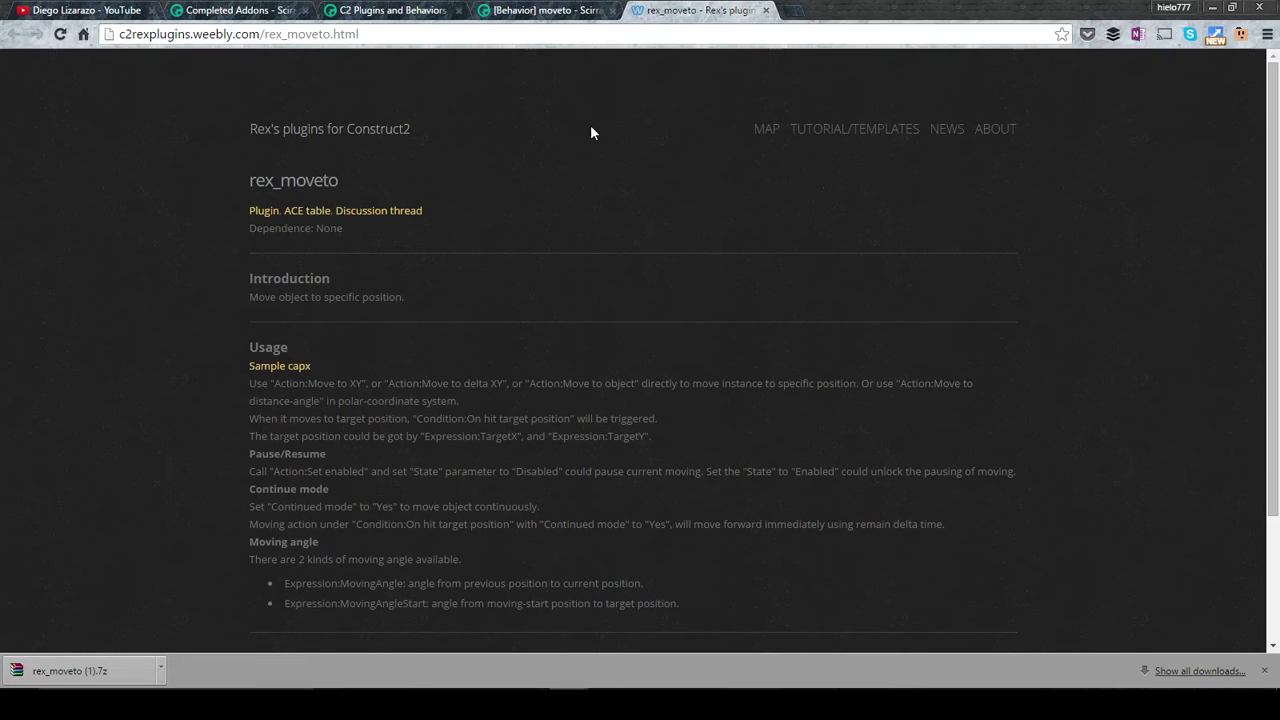
left_click(565, 12)
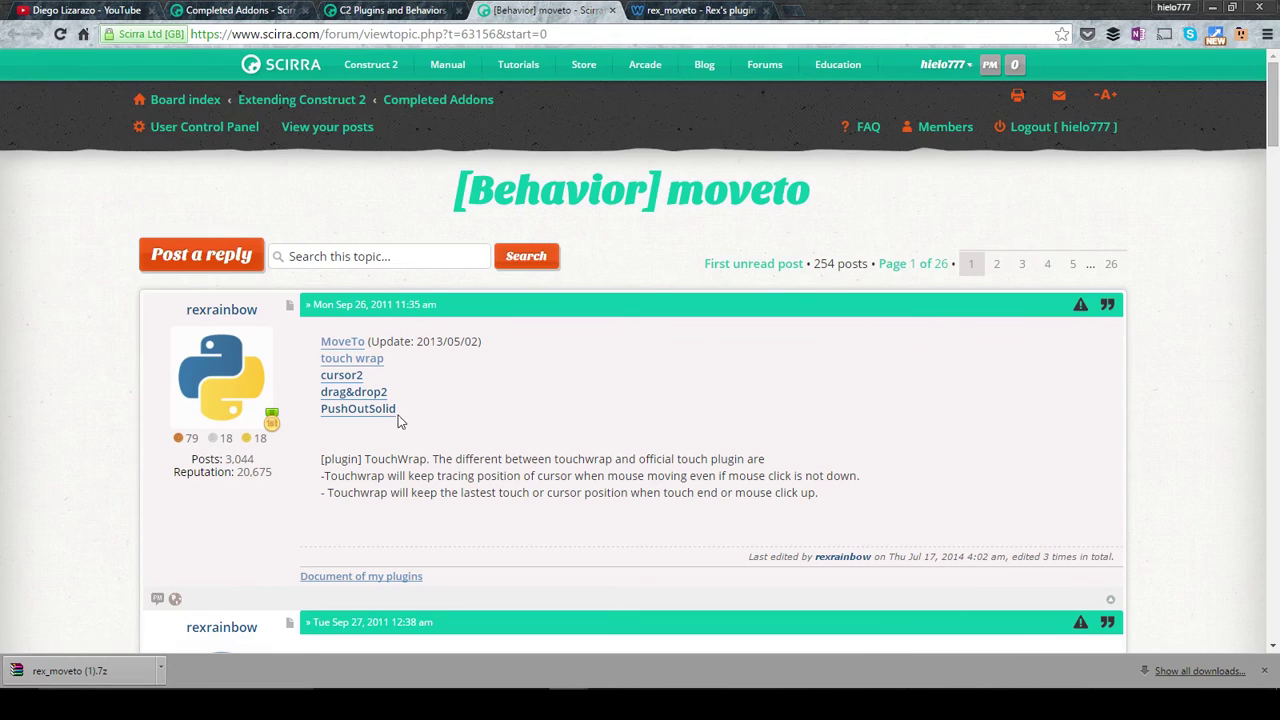
left_click(390, 11)
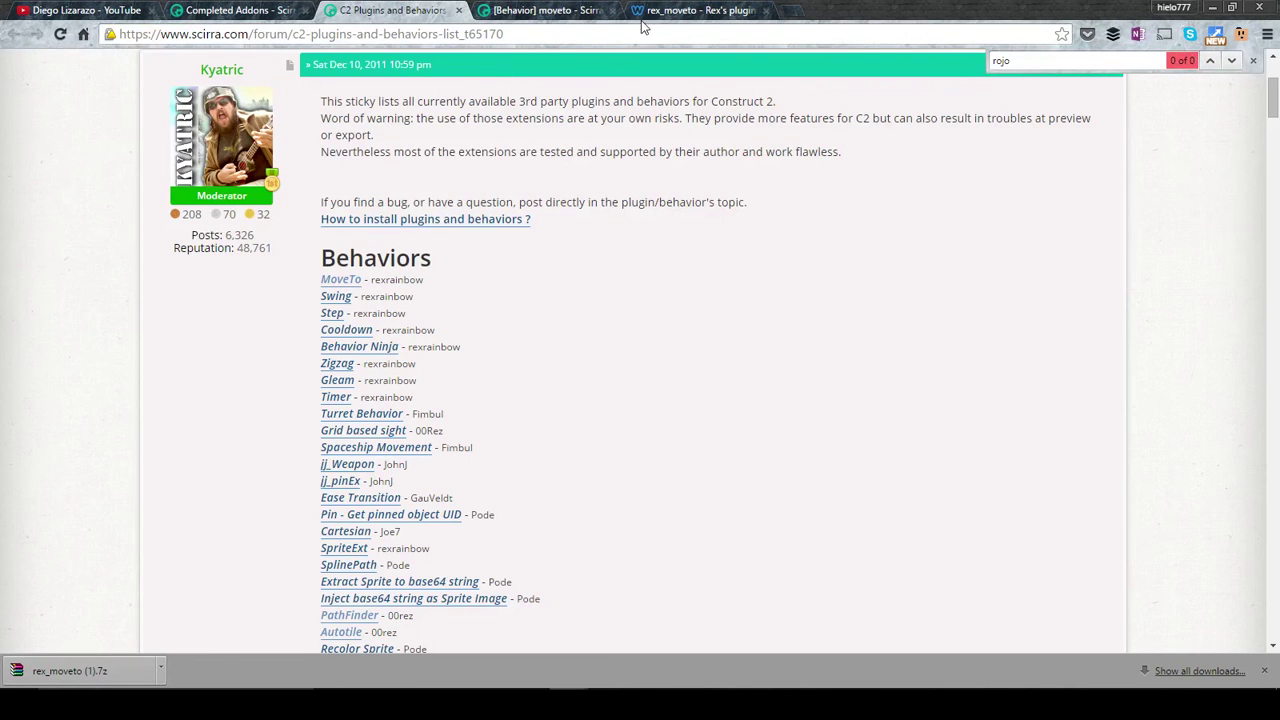
left_click(674, 12)
Shrink the green sprite to a small 34×39 square in Construct 2.
mouse_move(766, 704)
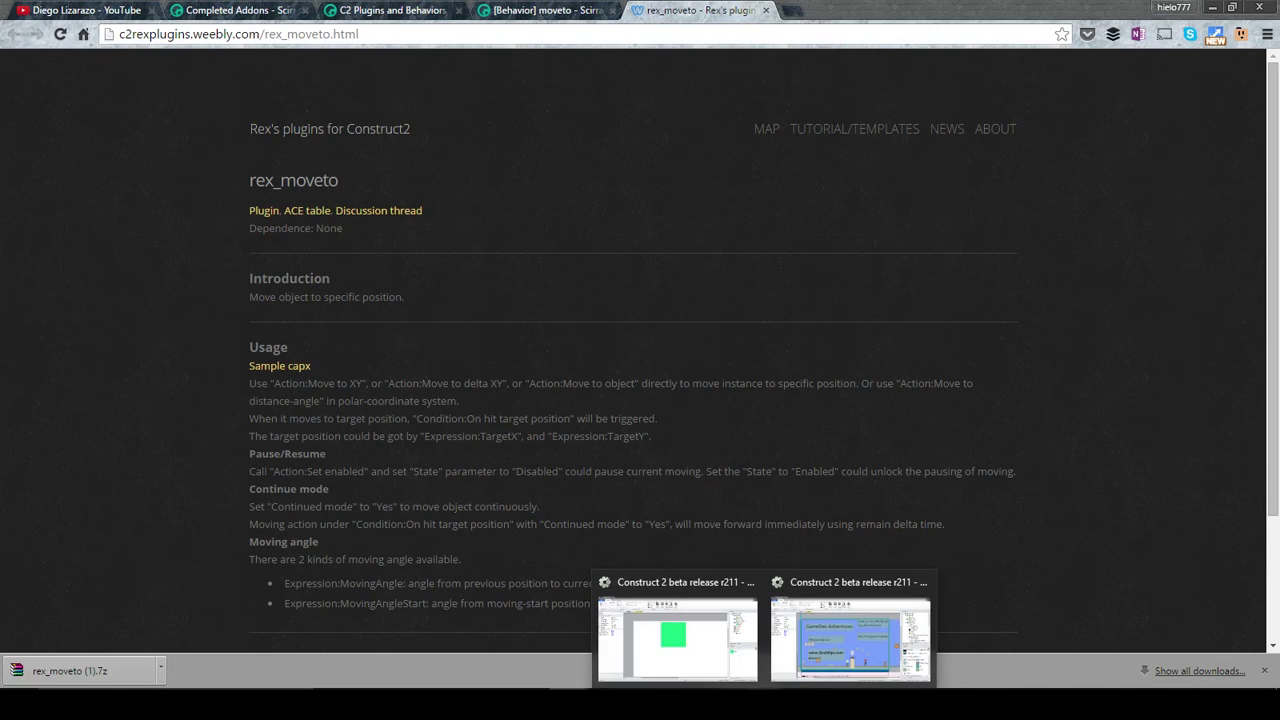
left_click(676, 630)
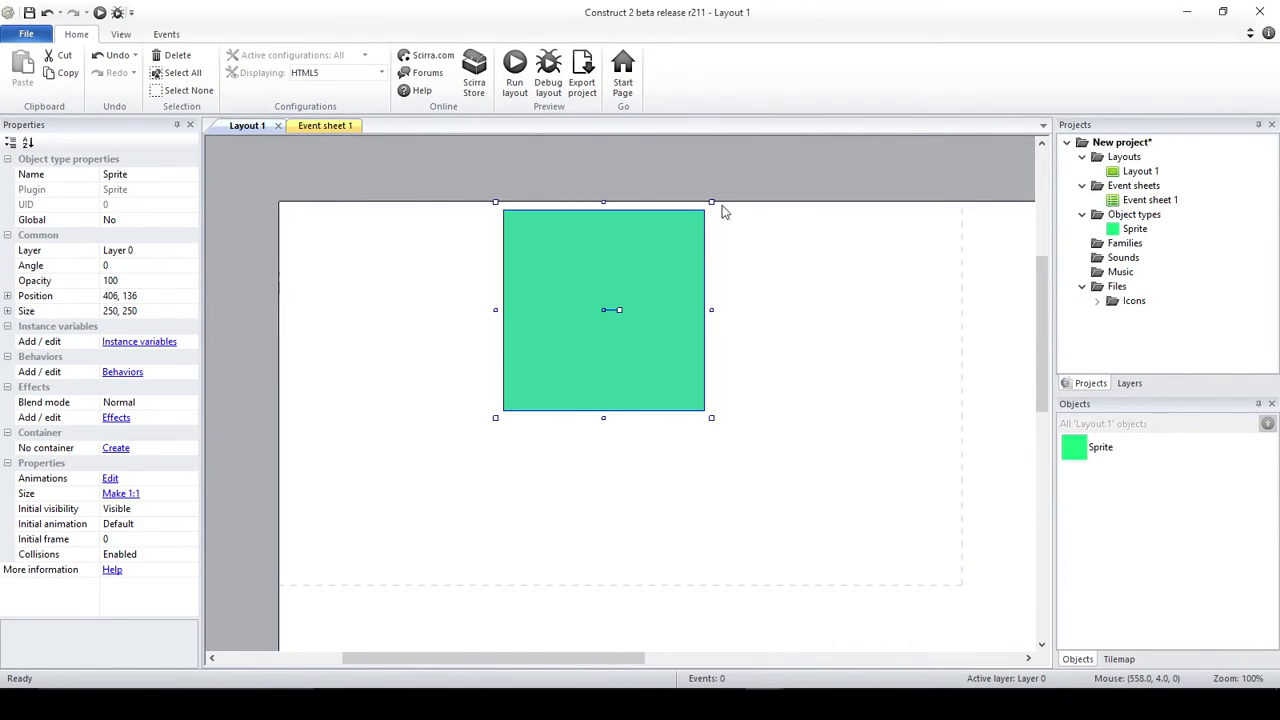
left_click_drag(711, 200, 433, 255)
Add the Circle behavior to the green sprite.
left_click(122, 371)
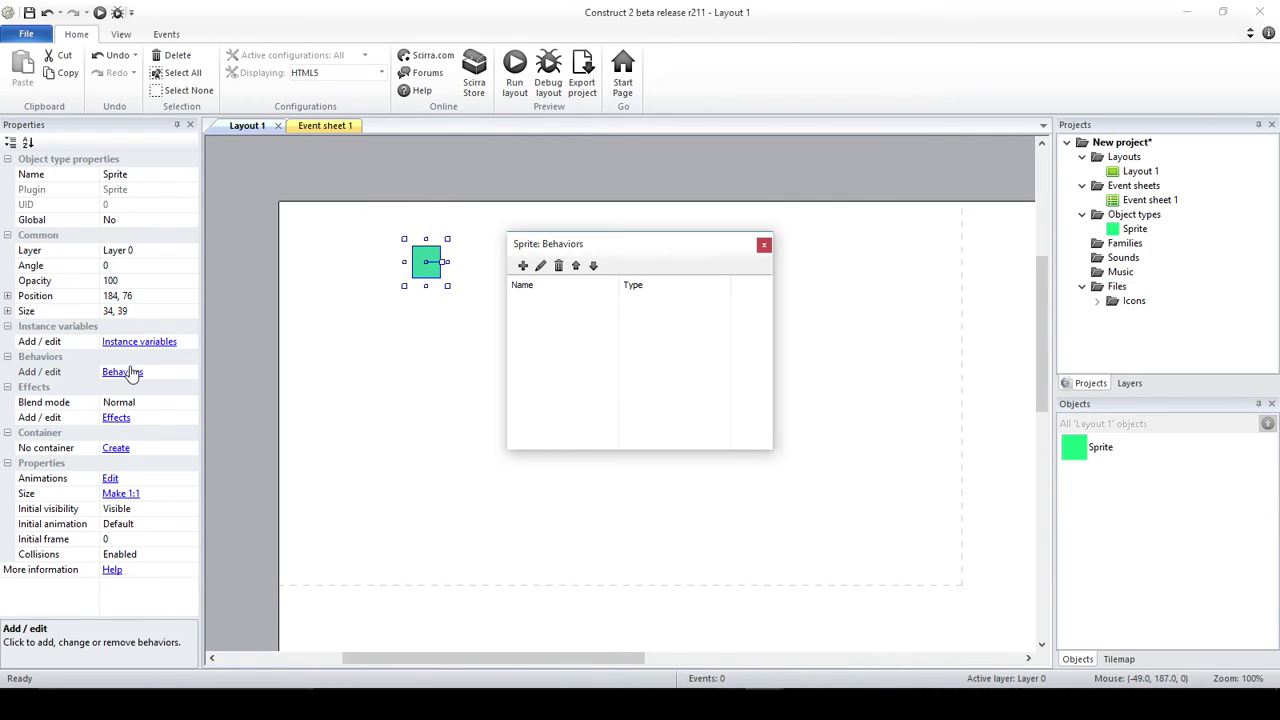
left_click(520, 265)
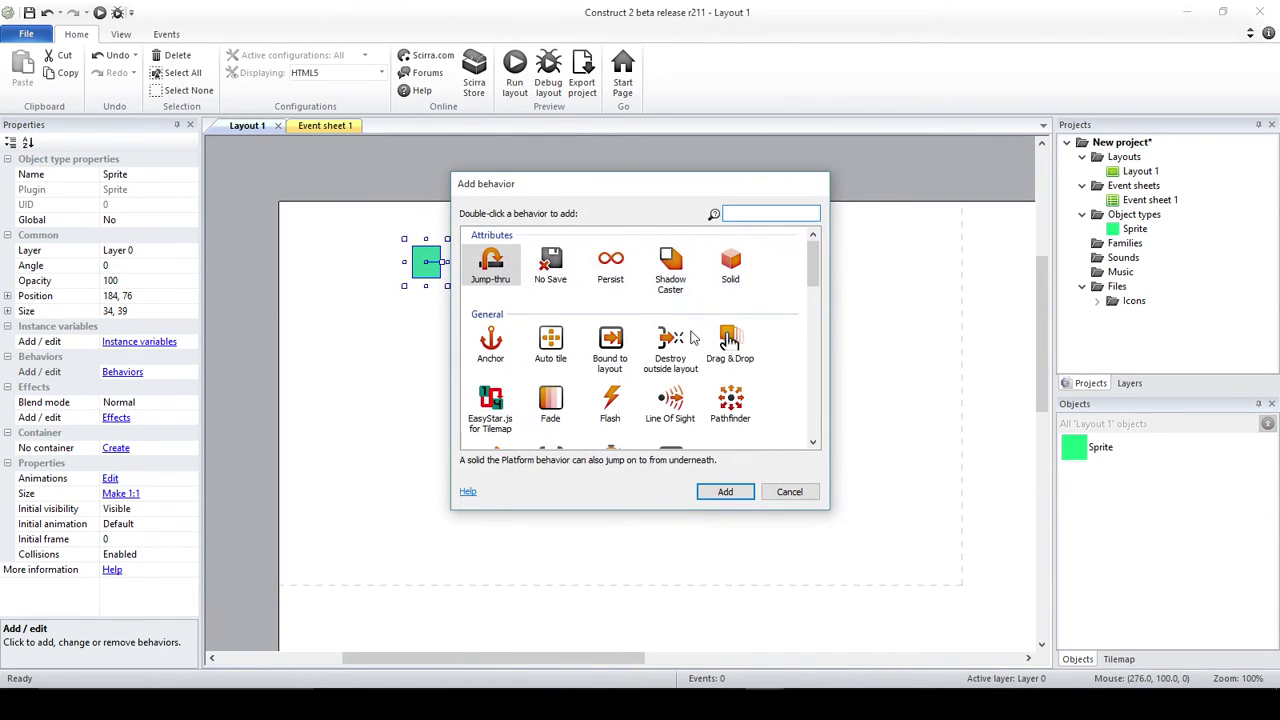
scroll(743, 300, "down", 3)
double_click(729, 362)
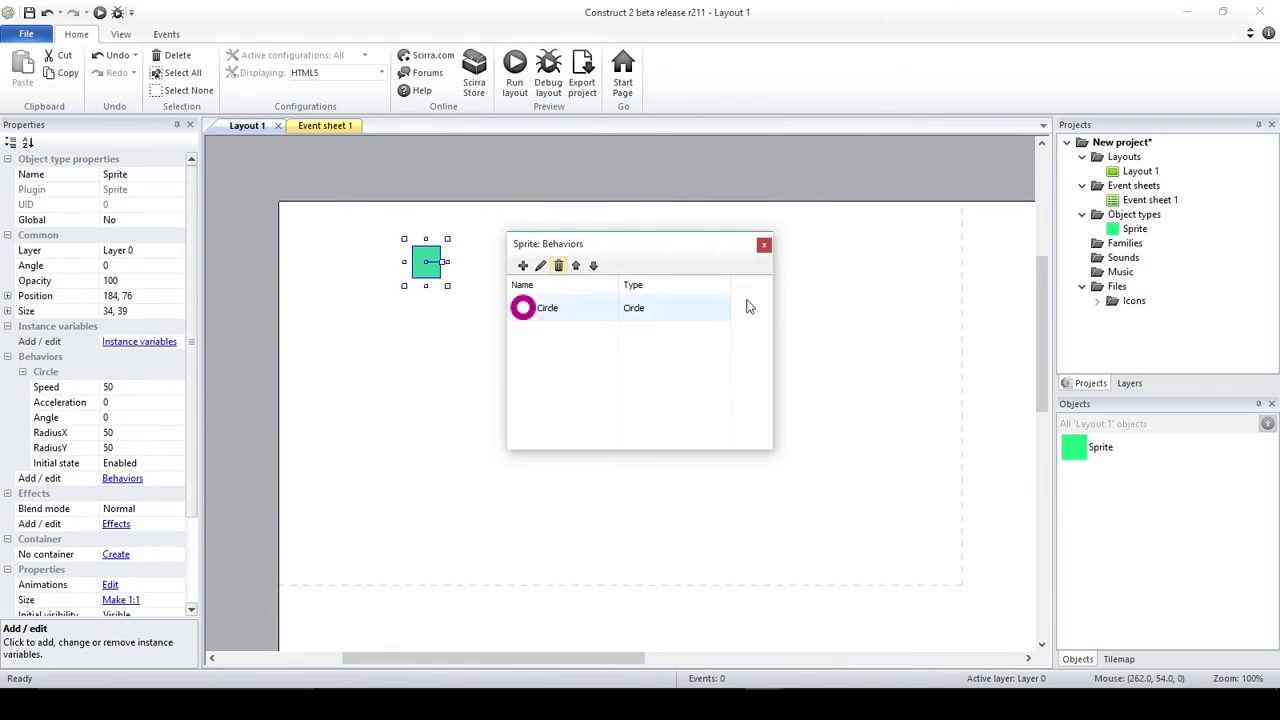
left_click(764, 244)
left_click(1122, 143)
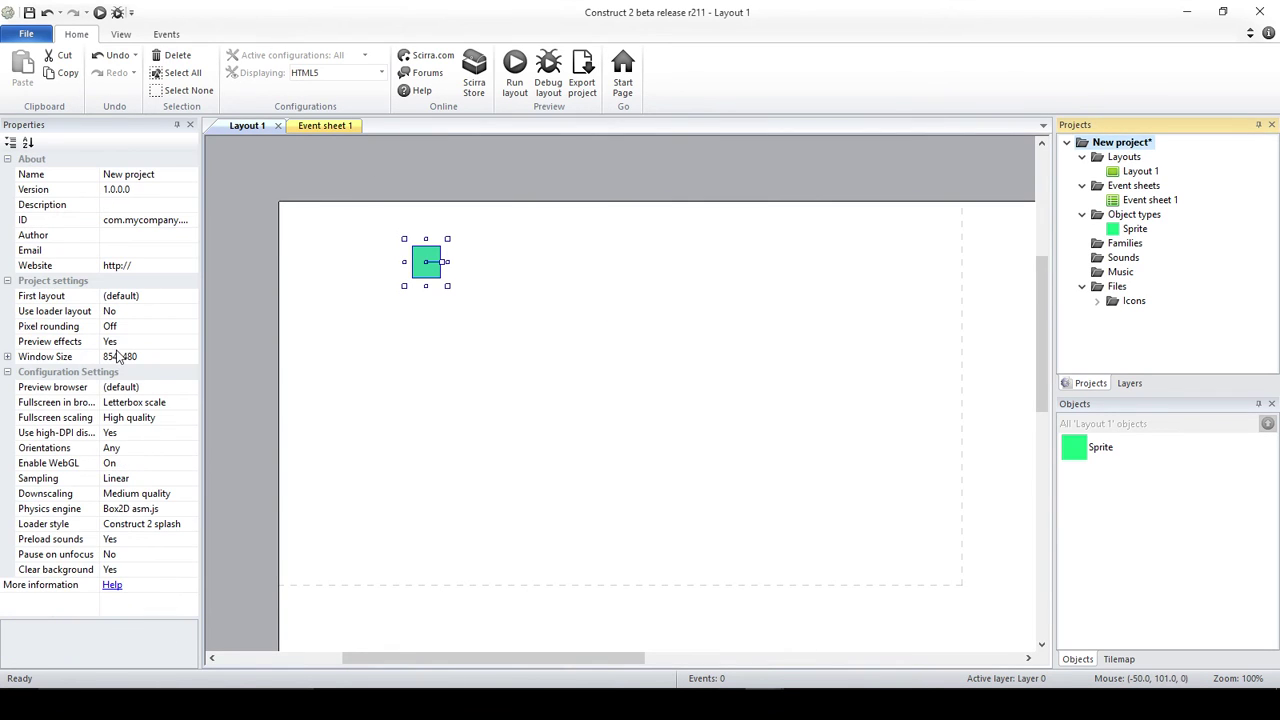
left_click(185, 388)
left_click(300, 394)
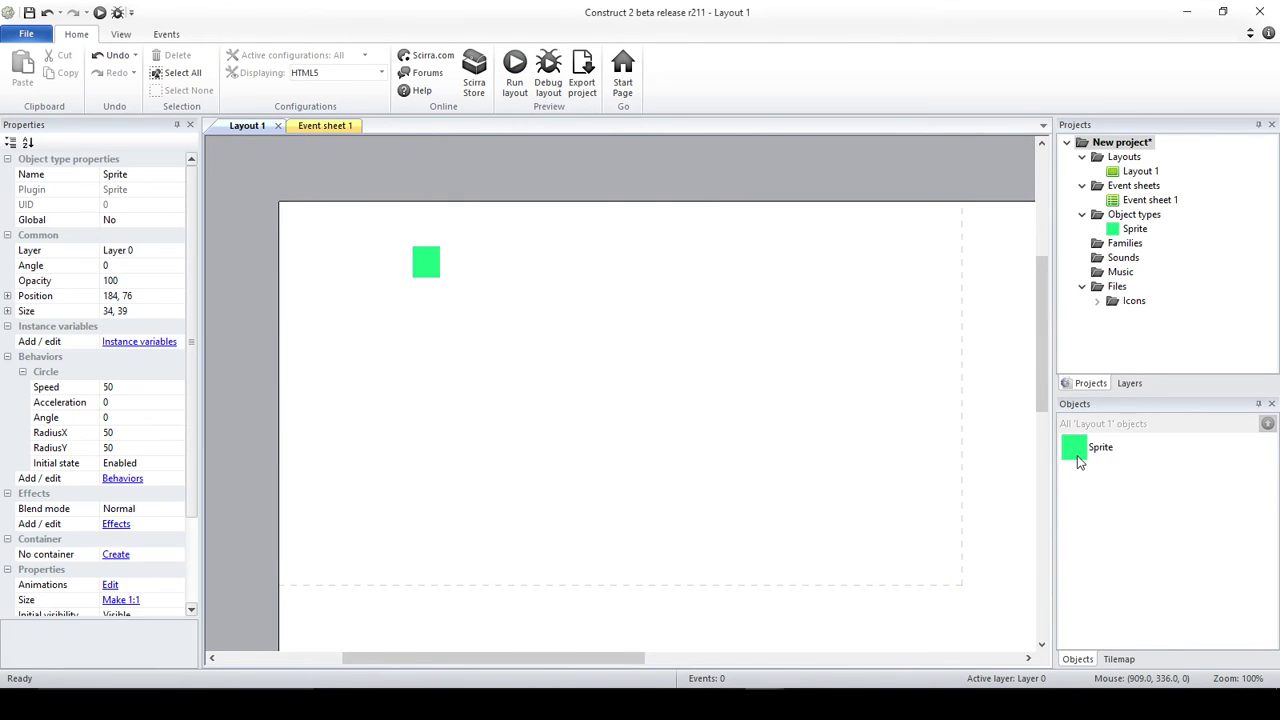
Set the green sprite's Circle Speed to 150 and RadiusX to 150.
left_click(118, 390)
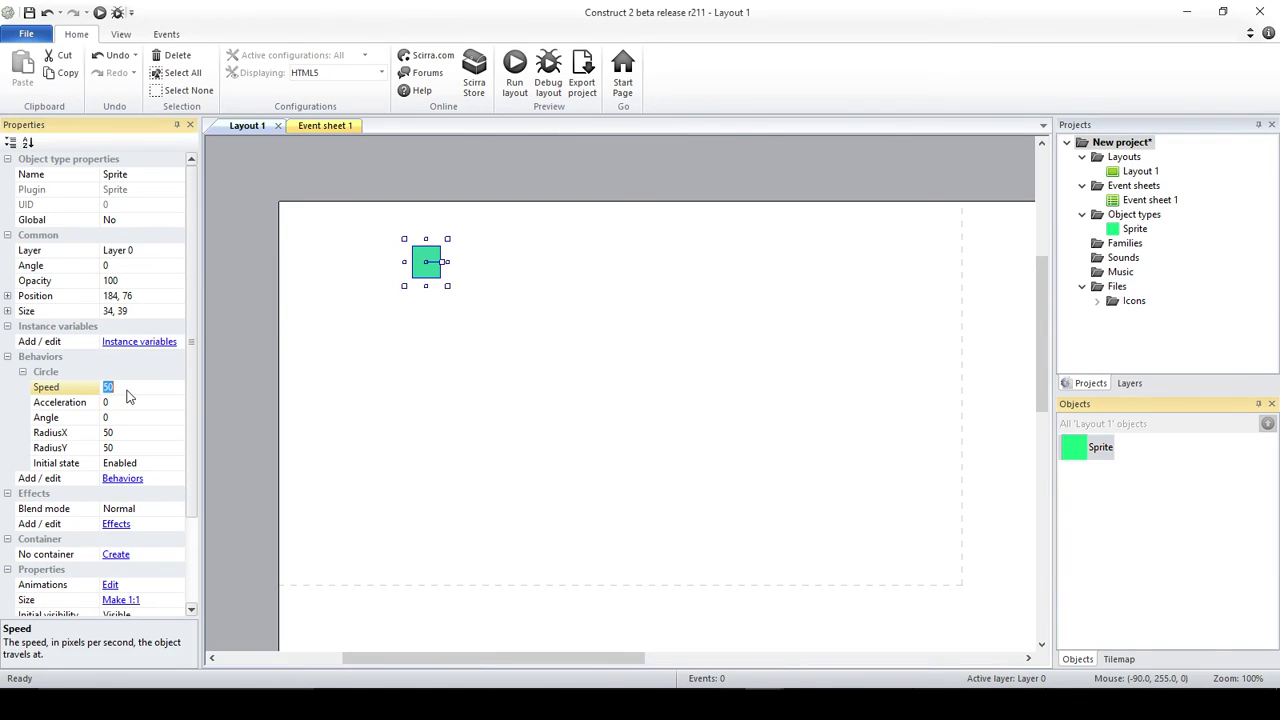
type("150")
key("Return")
left_click(128, 433)
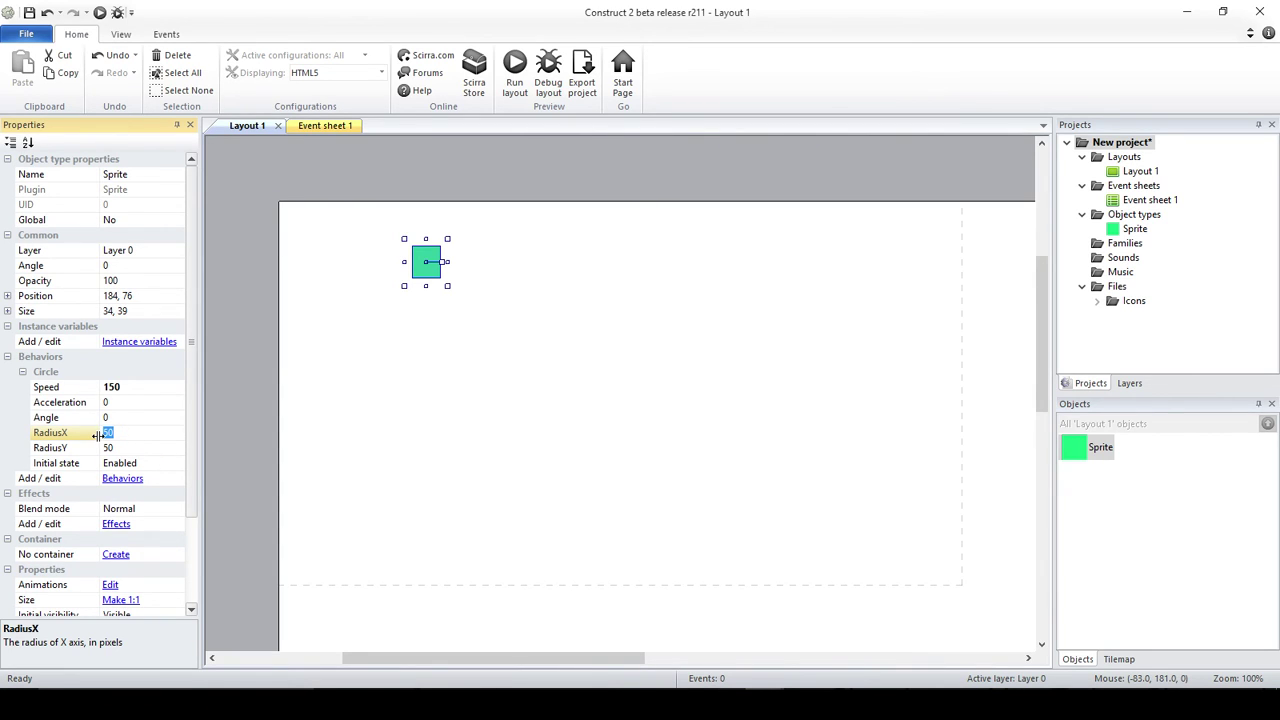
key("Home")
type("1")
left_click(160, 417)
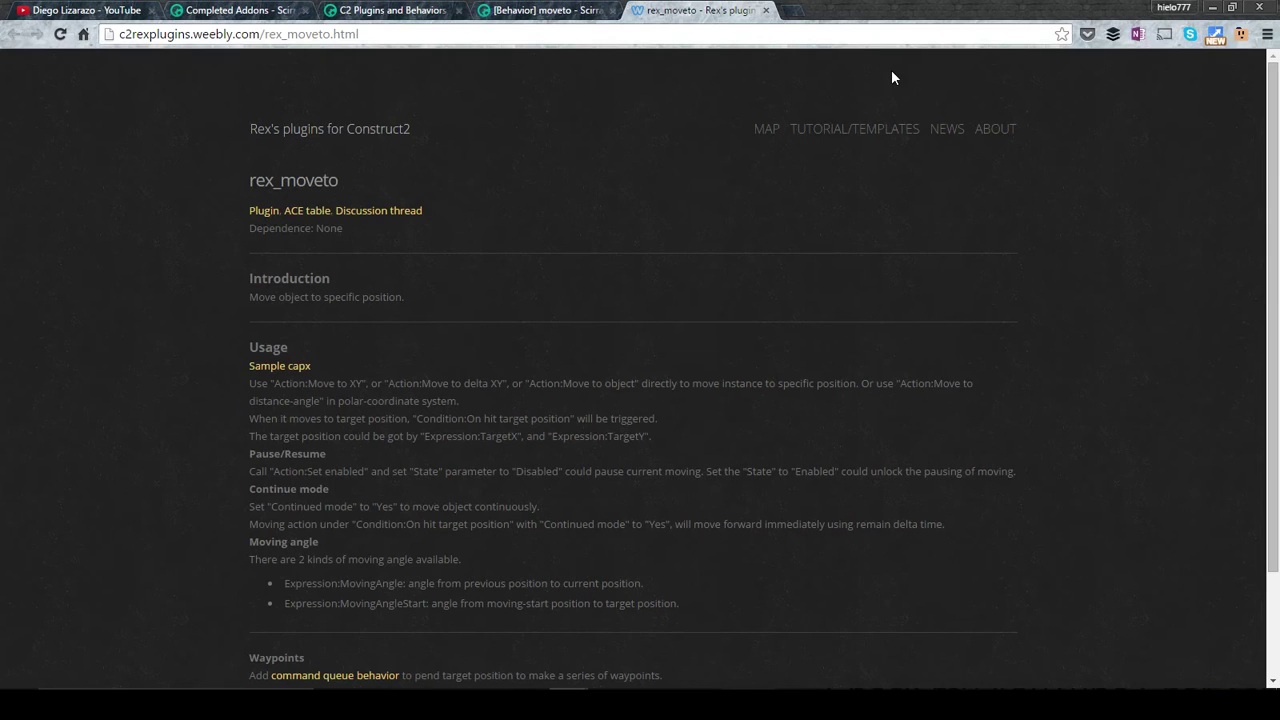
Preview the layout in Chrome to watch the green square circle, then return to the editor.
key("alt+Tab")
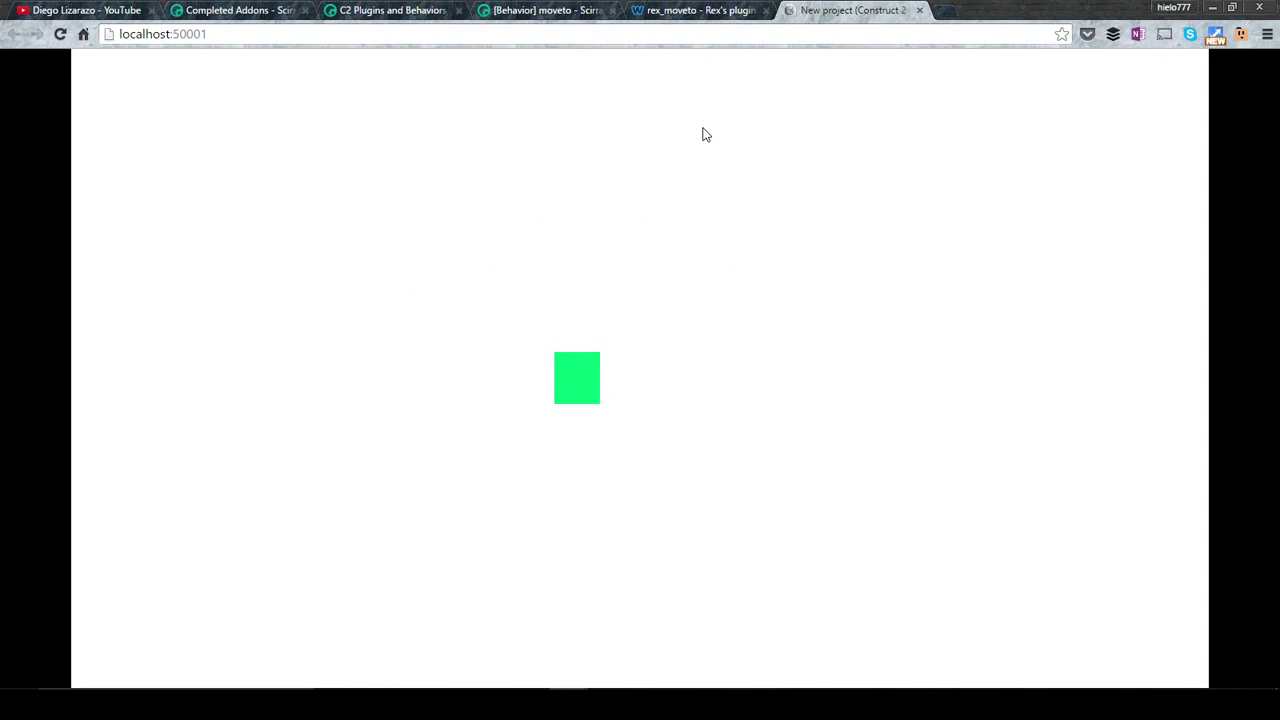
key("alt+Tab")
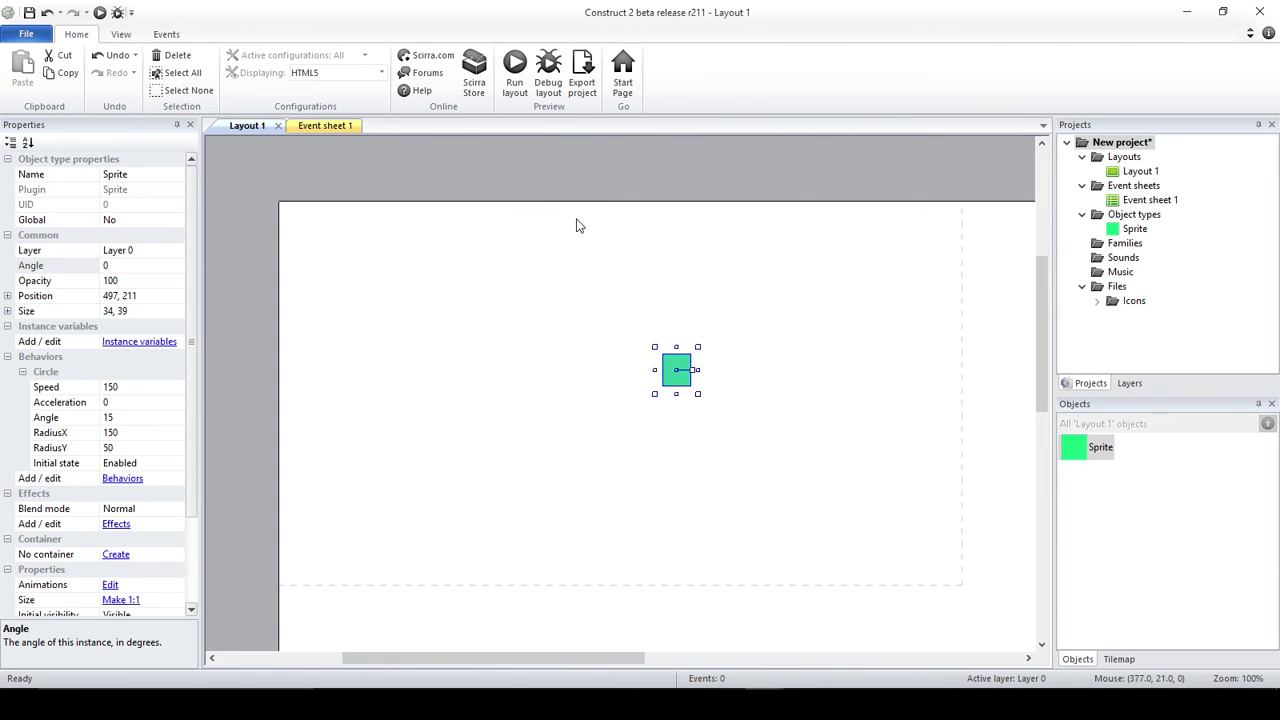
Insert a new Sprite object, Sprite2, into Layout 1.
left_click(517, 264)
right_click(517, 264)
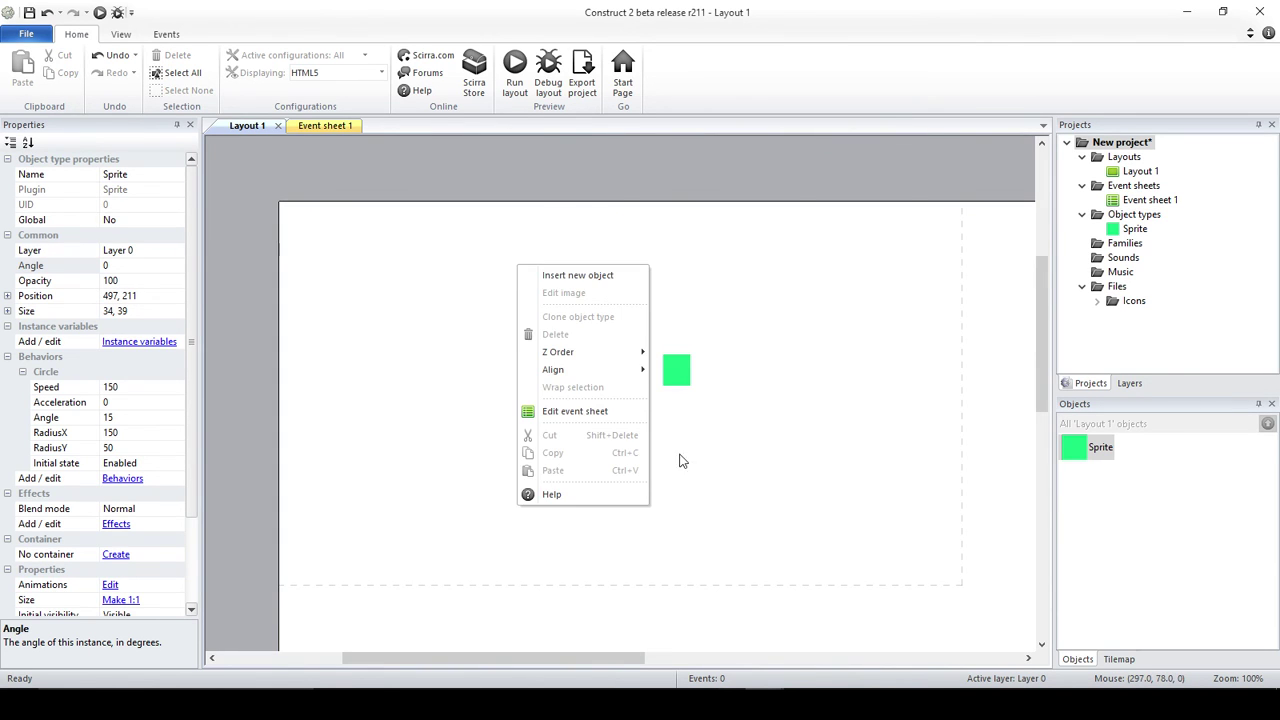
left_click(784, 259)
double_click(517, 263)
scroll(600, 340, "down", 2)
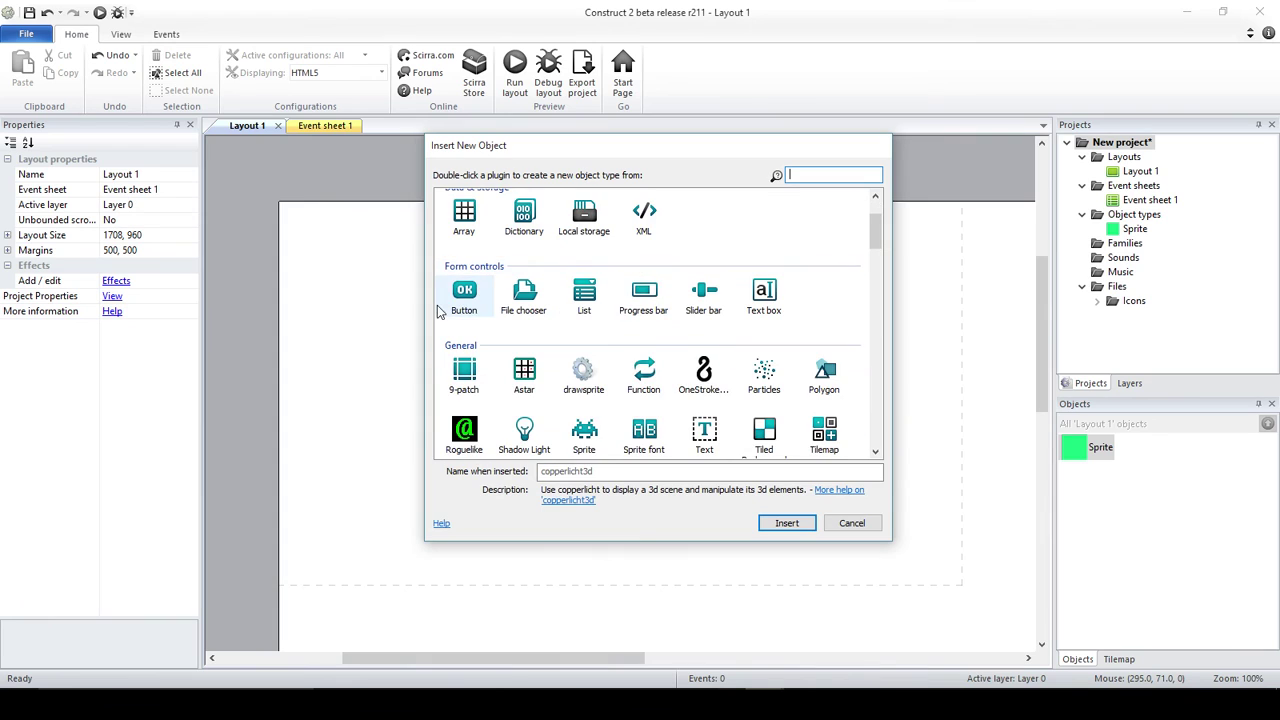
left_click(586, 442)
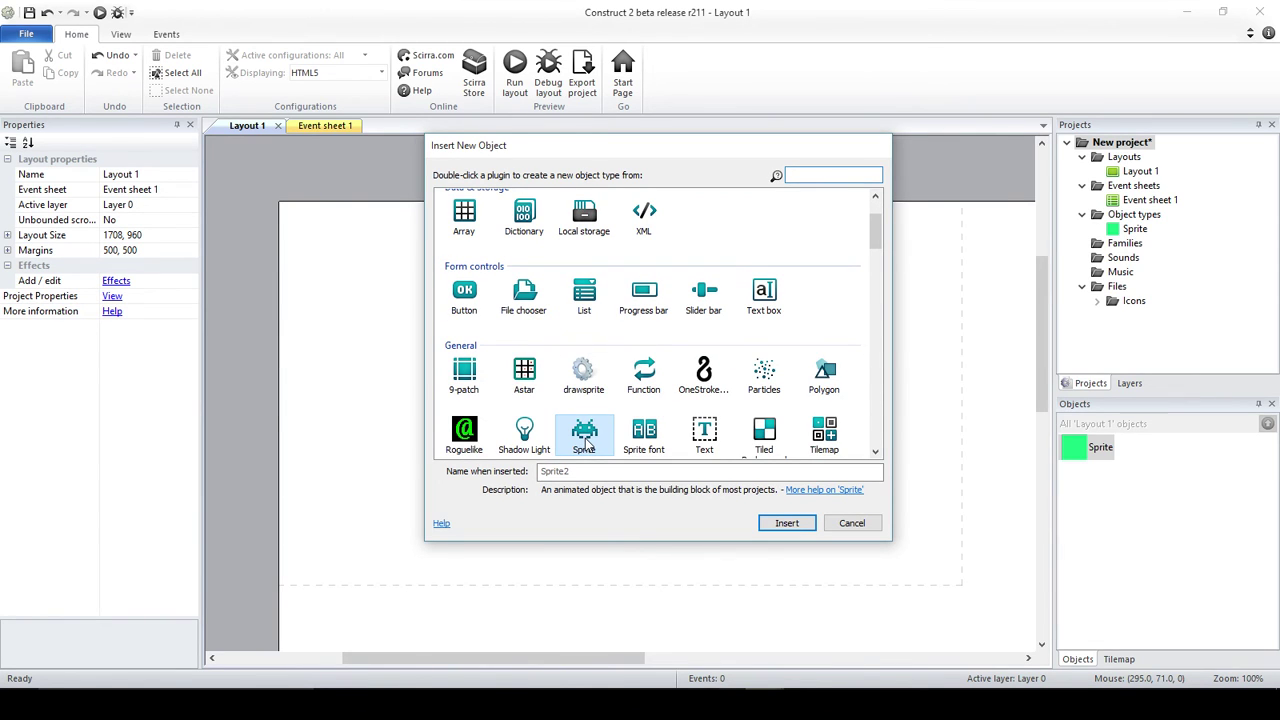
double_click(586, 440)
Fill Sprite2's image with magenta and shrink it to a small 39×43 box.
left_click(577, 357)
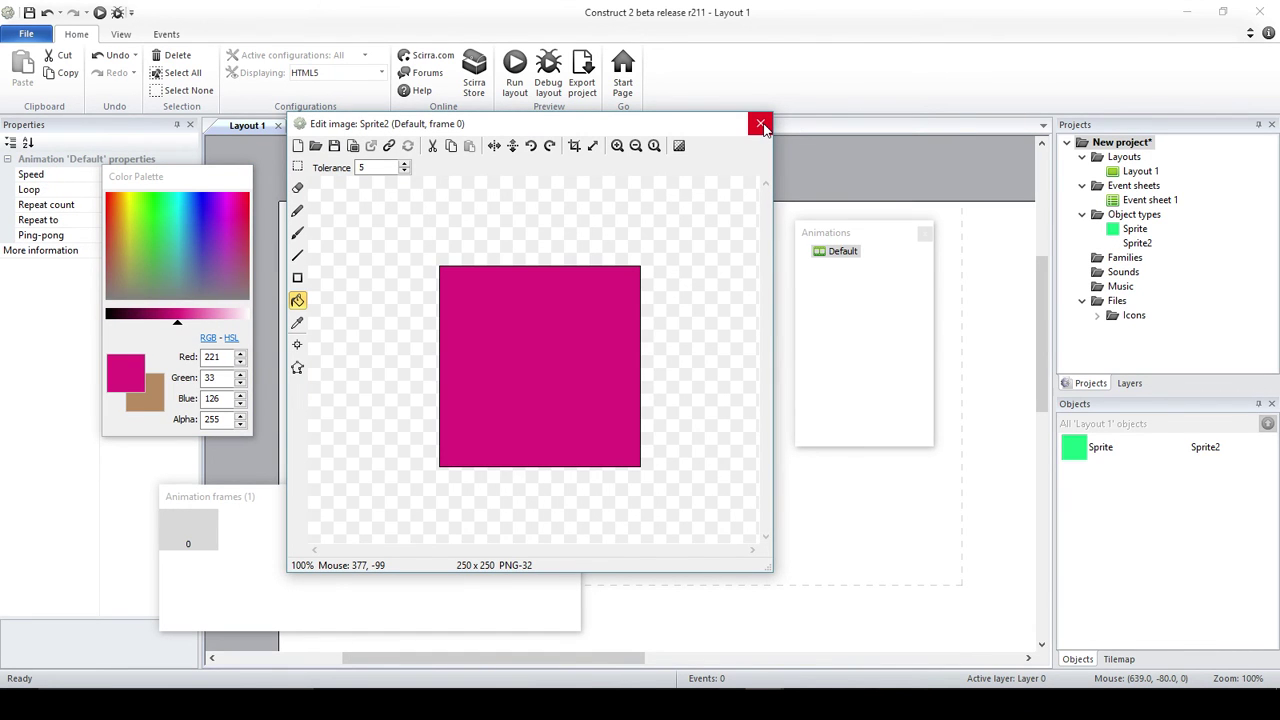
left_click(761, 125)
left_click_drag(491, 378, 502, 318)
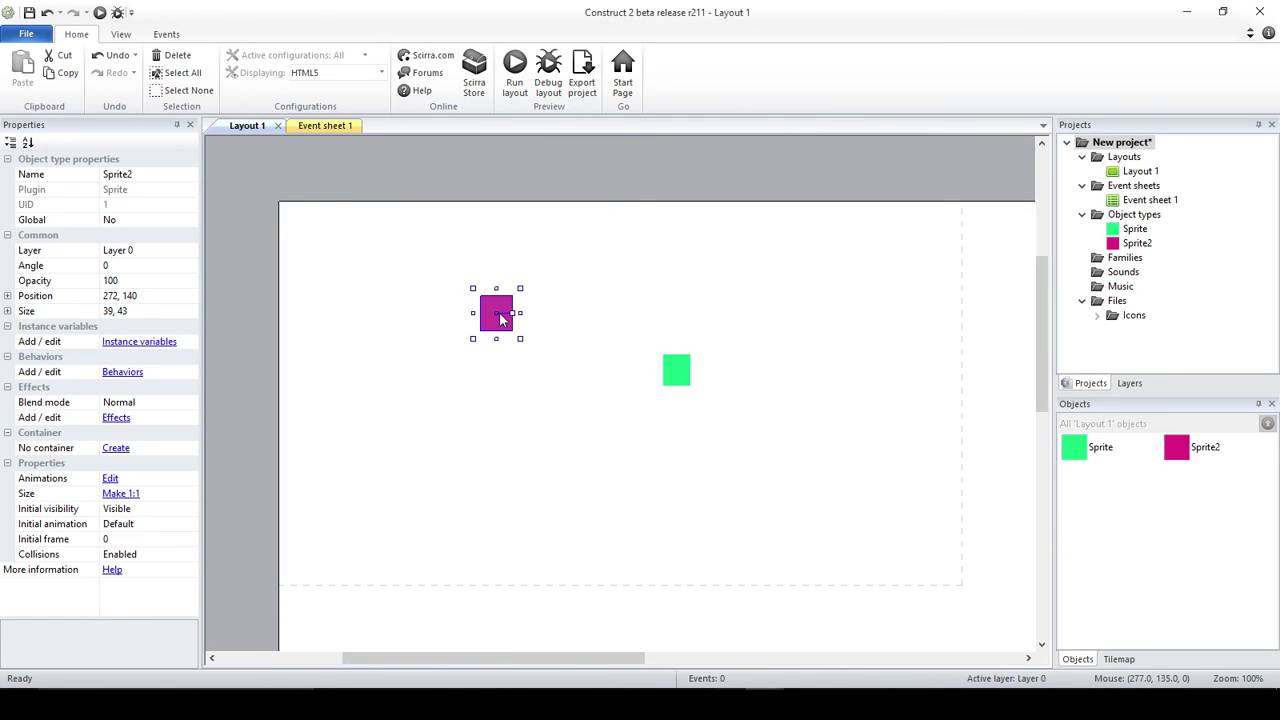
Add the MoveTo behavior to the magenta Sprite2 from its Behaviors list.
left_click(126, 372)
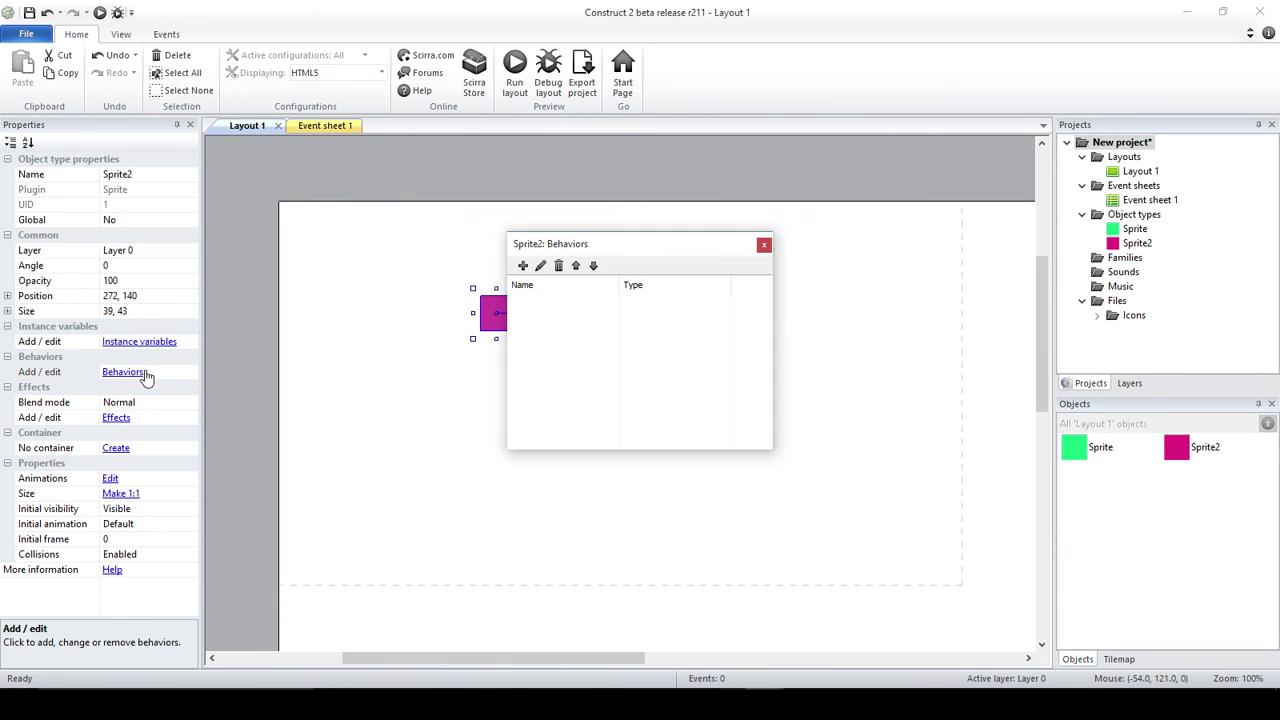
left_click(522, 265)
scroll(745, 346, "down", 3)
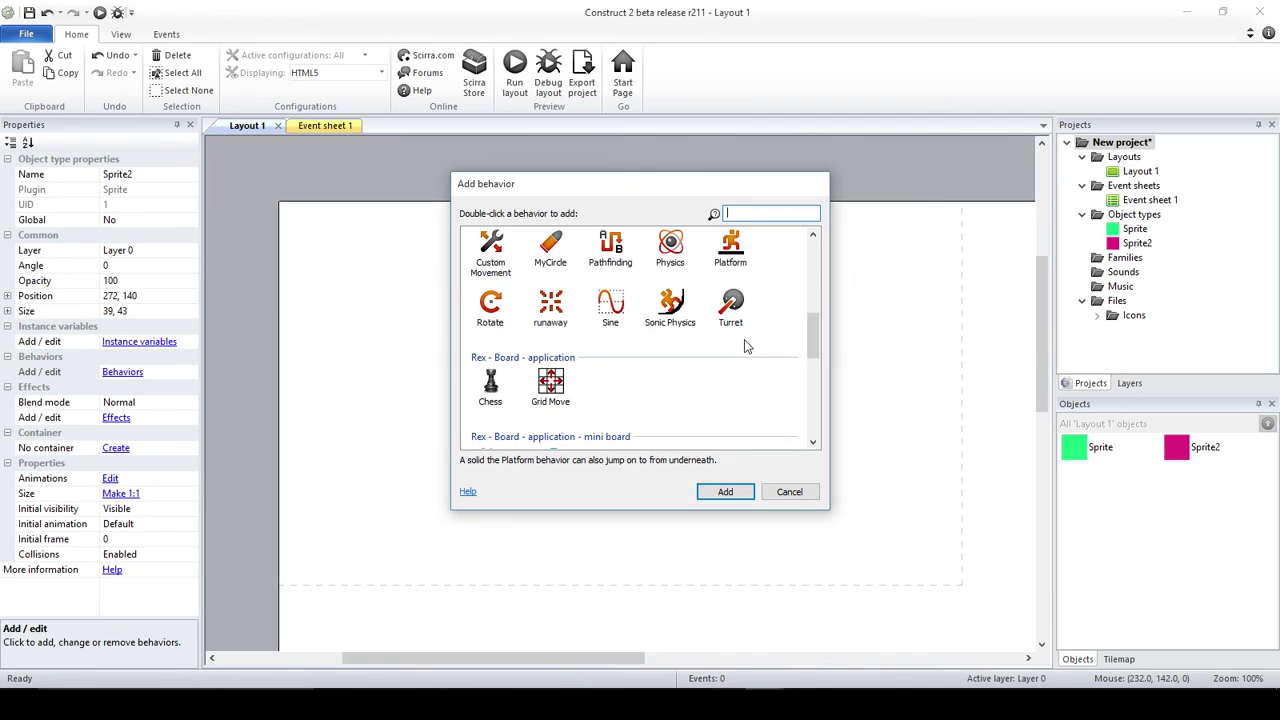
scroll(748, 348, "up", 2)
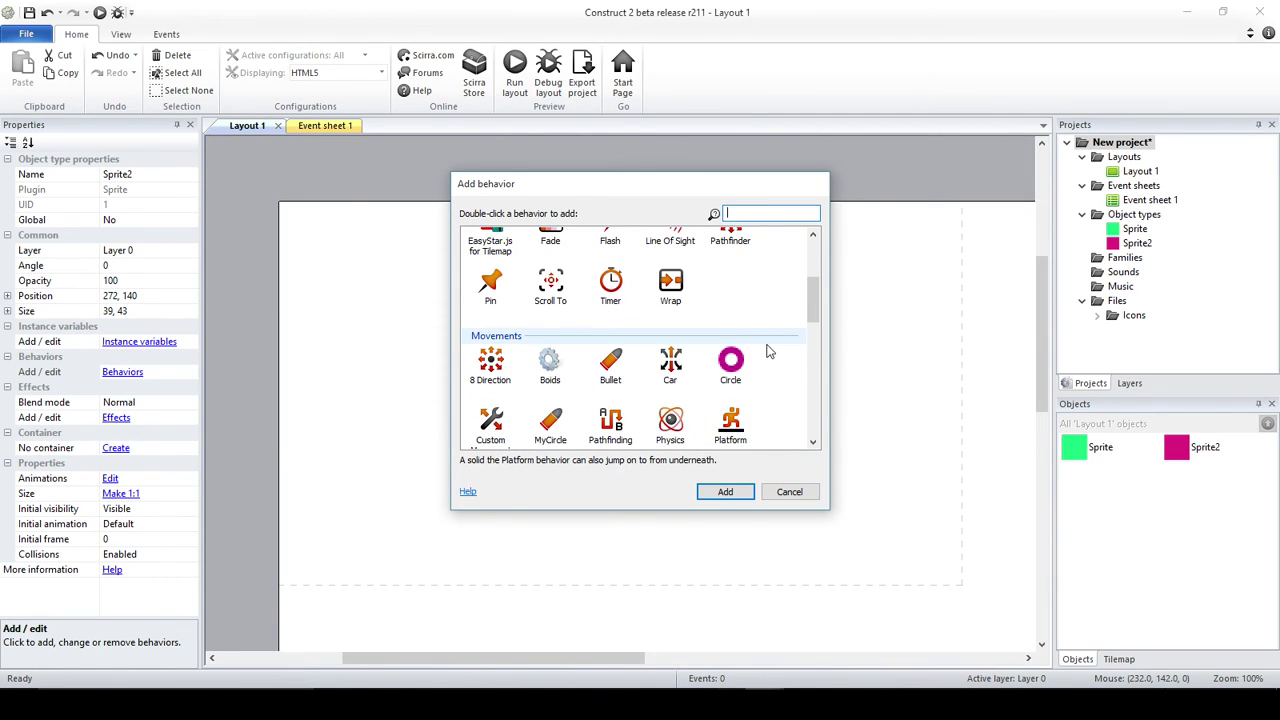
scroll(768, 351, "up", 1)
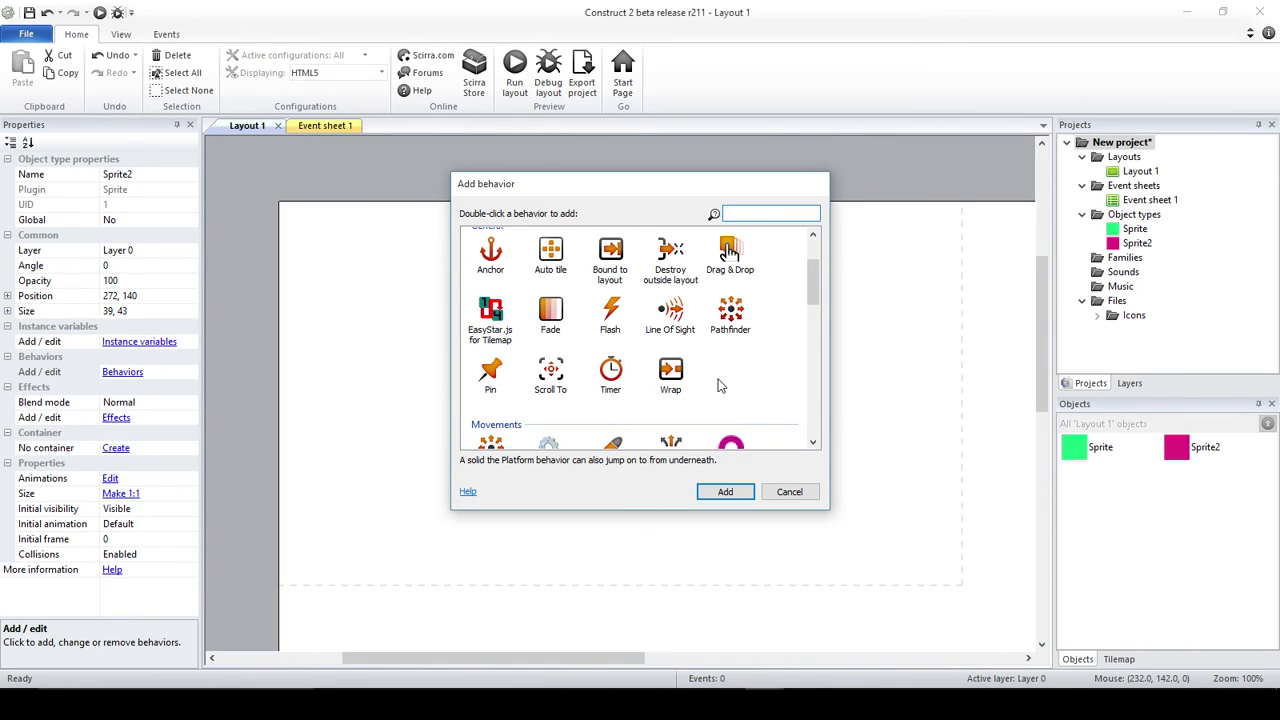
scroll(724, 318, "down", 2)
scroll(724, 318, "down", 5)
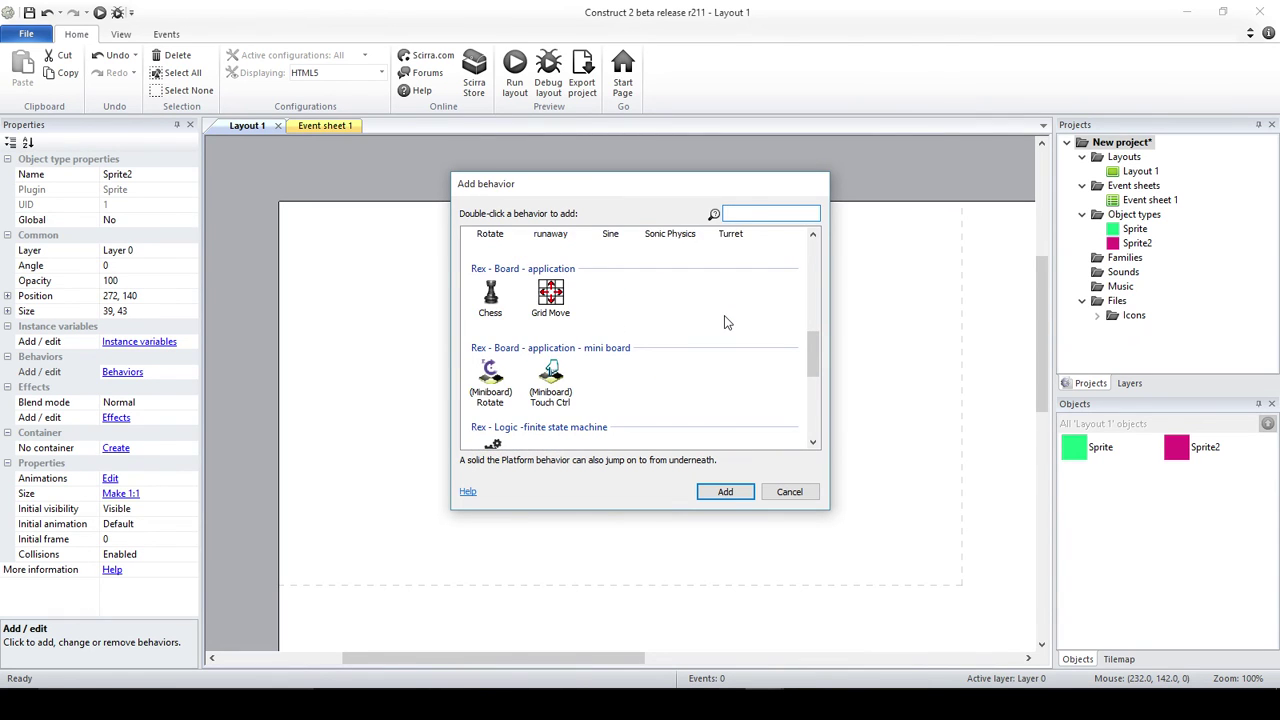
scroll(727, 322, "down", 2)
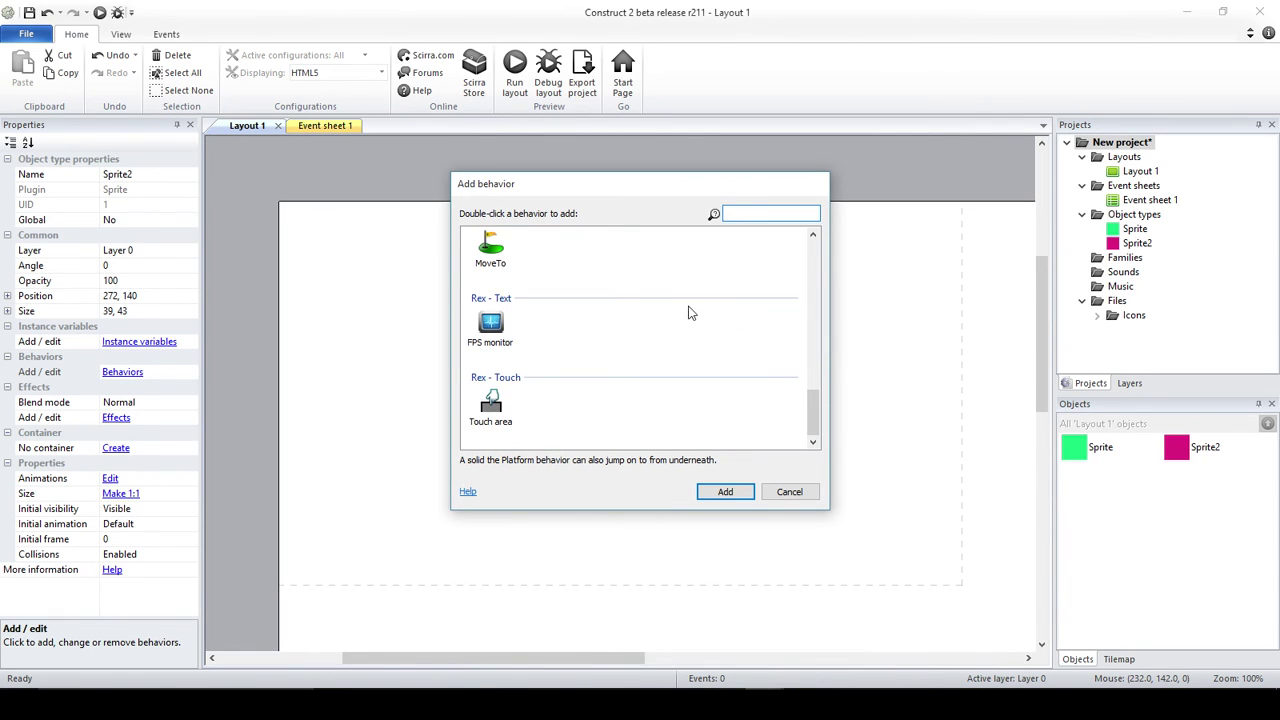
double_click(520, 264)
On Event sheet 1, add a System 'On start of layout' event.
left_click(324, 125)
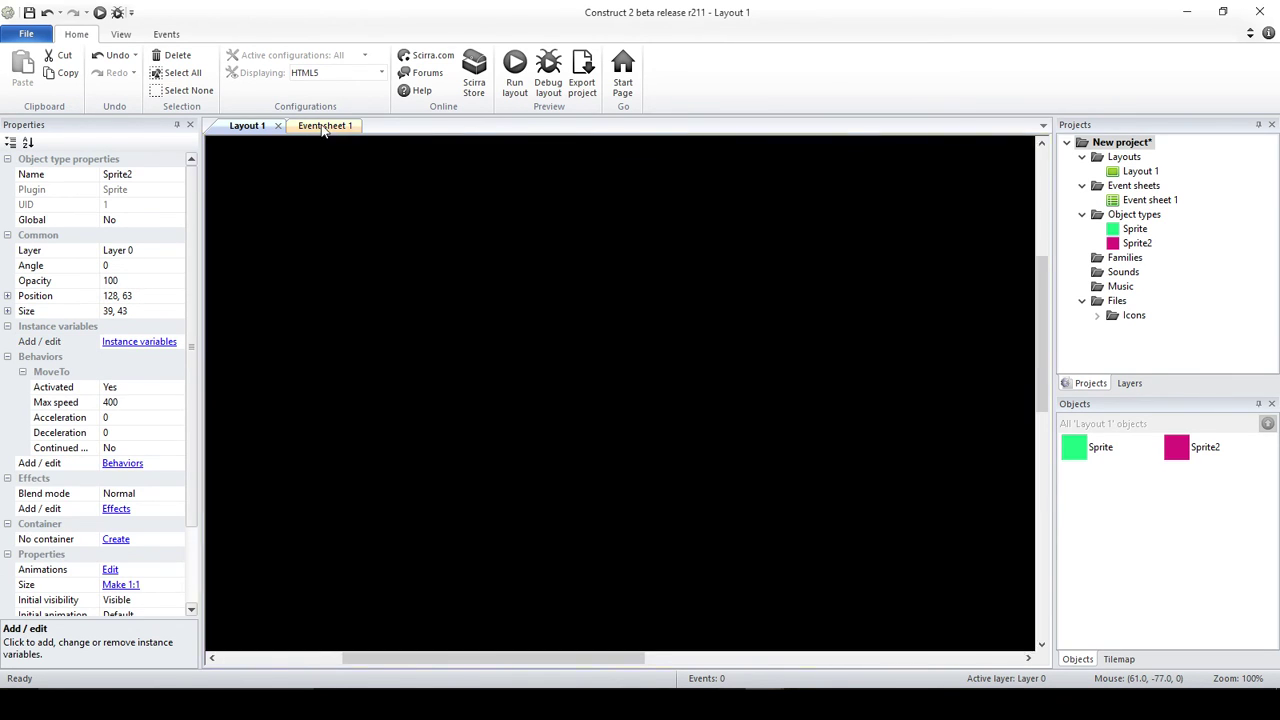
left_click(265, 154)
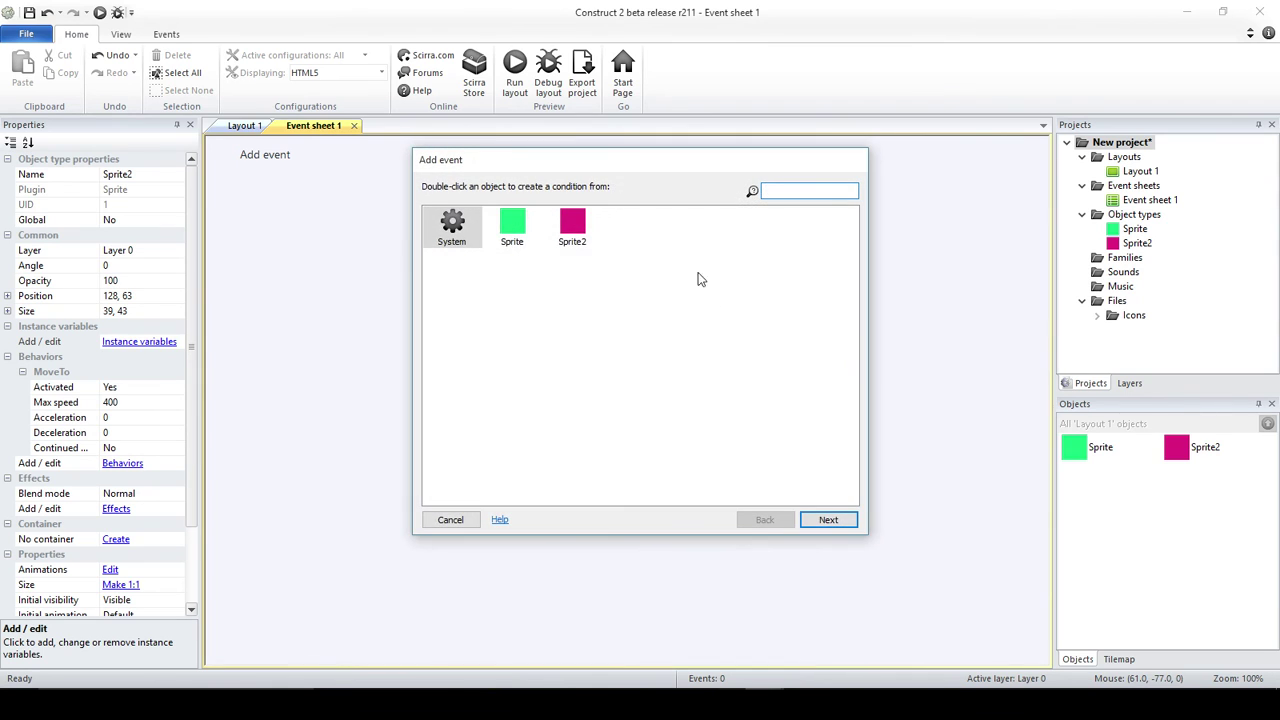
double_click(572, 232)
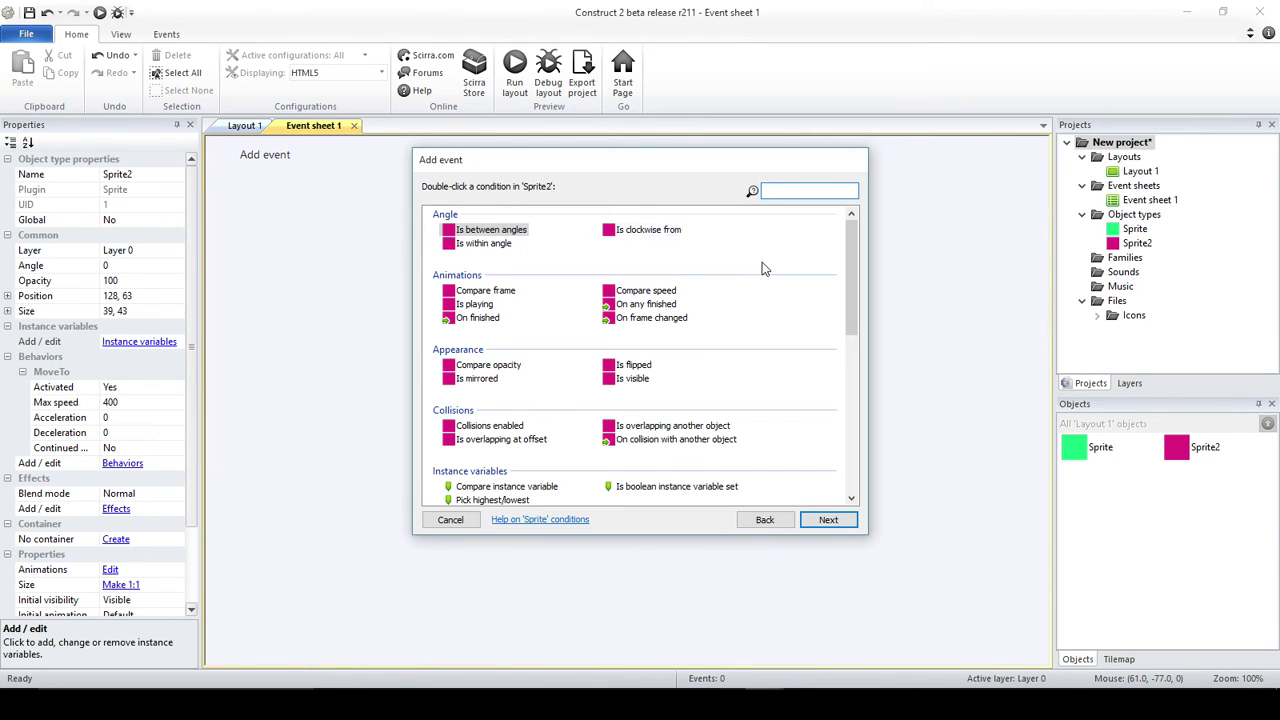
left_click(462, 521)
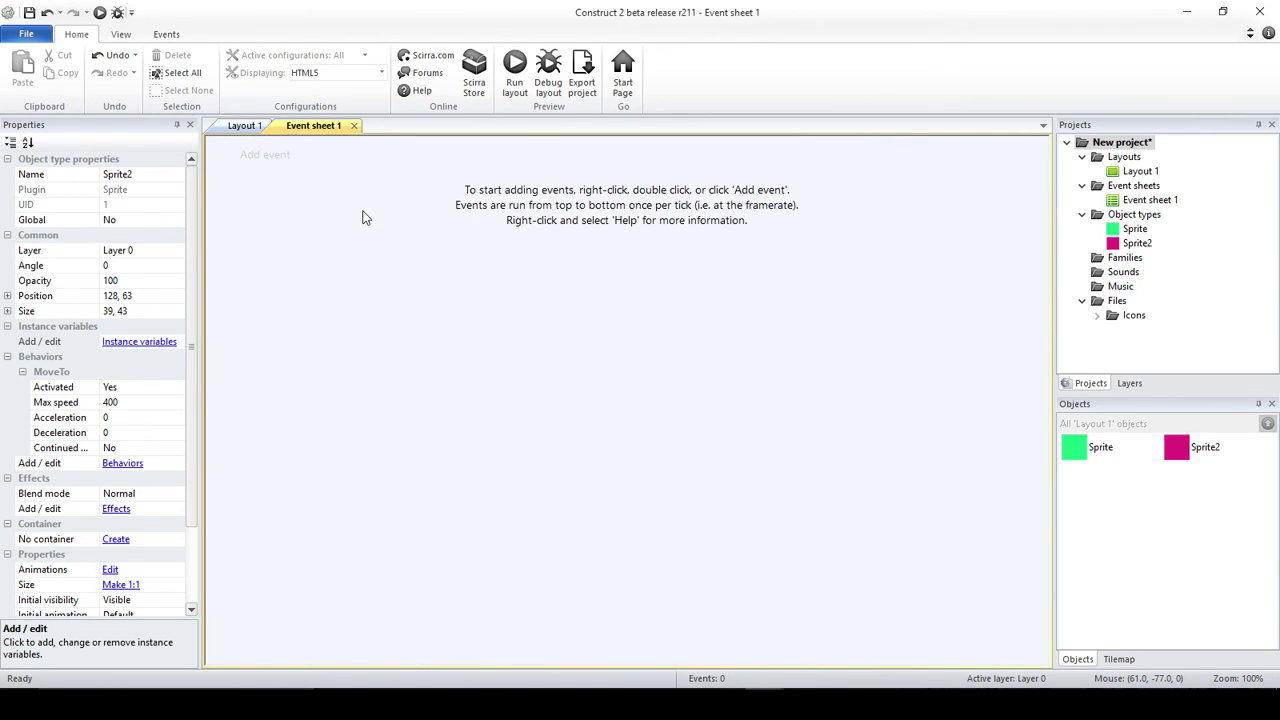
left_click(293, 158)
double_click(446, 225)
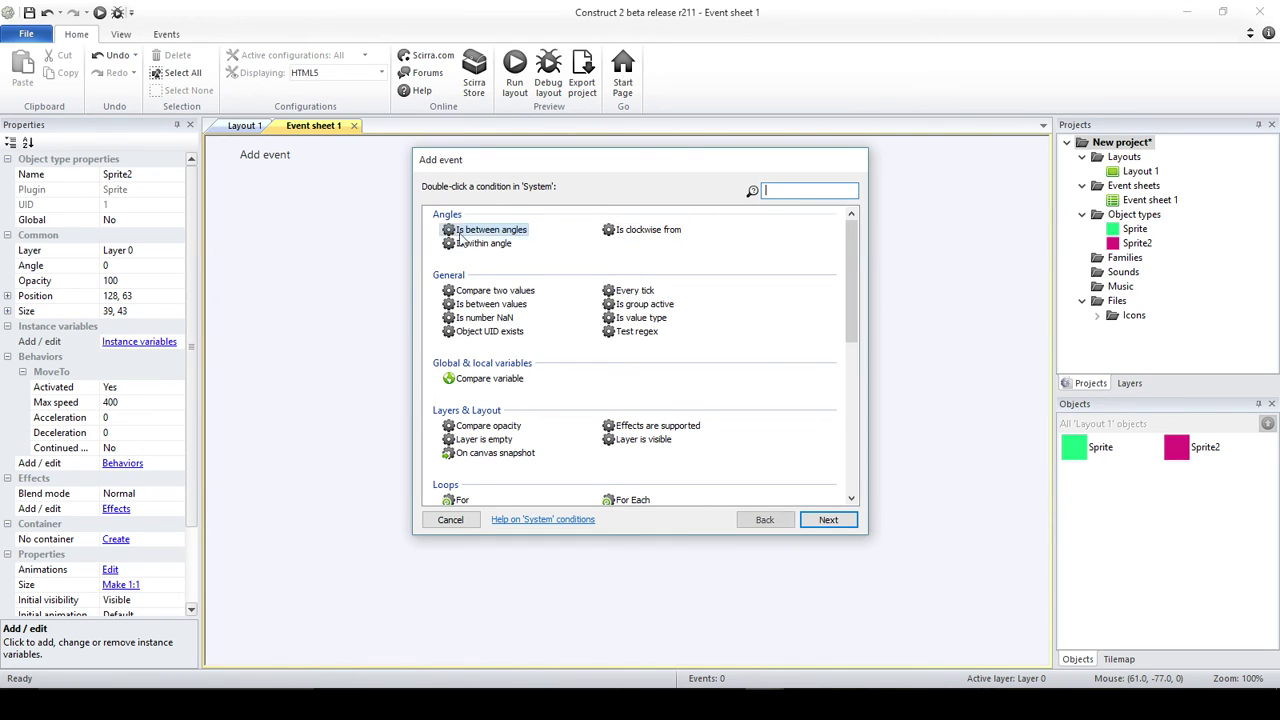
type("sta")
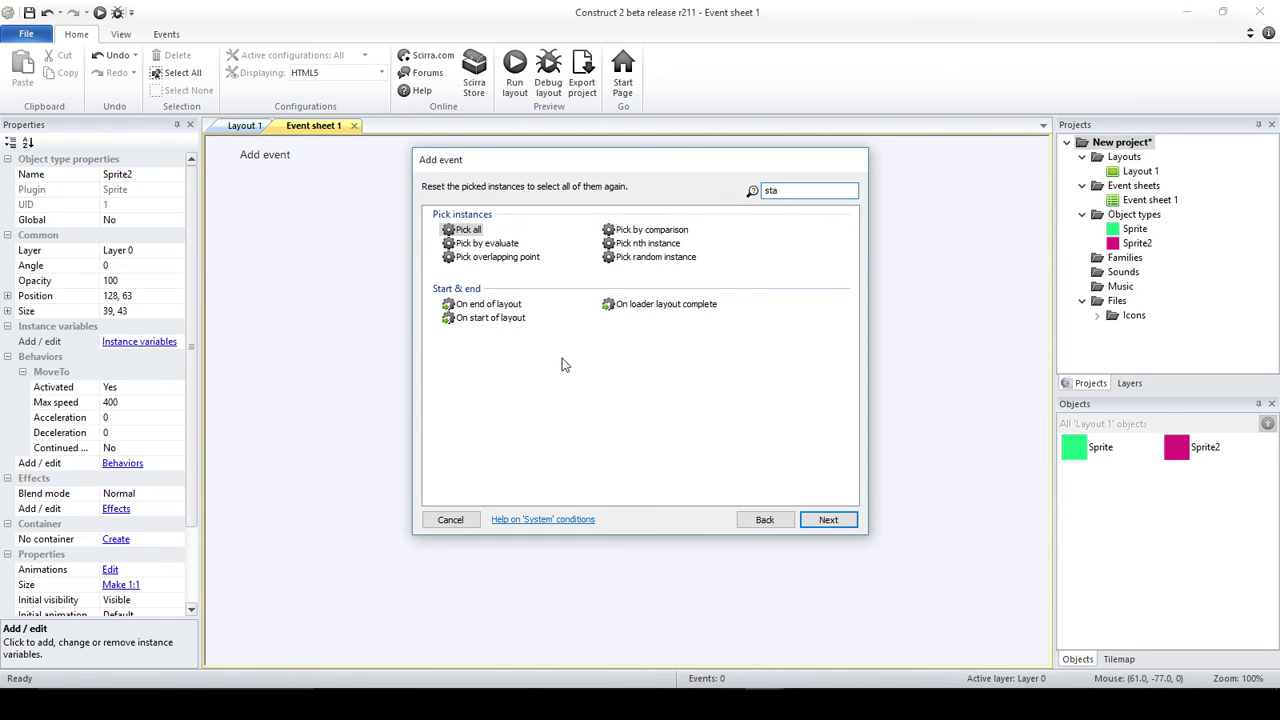
double_click(490, 317)
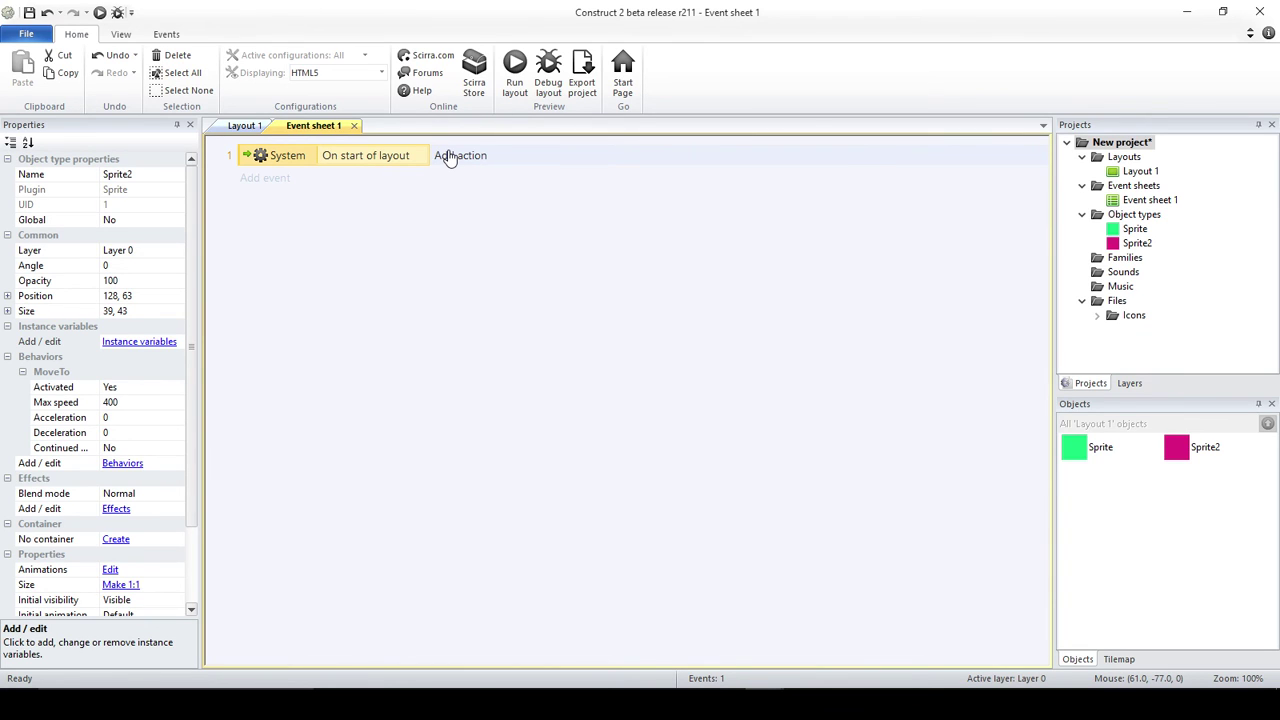
Give the event a Sprite2 MoveTo 'Move to XY' action targeting (2000, 2000).
left_click(450, 156)
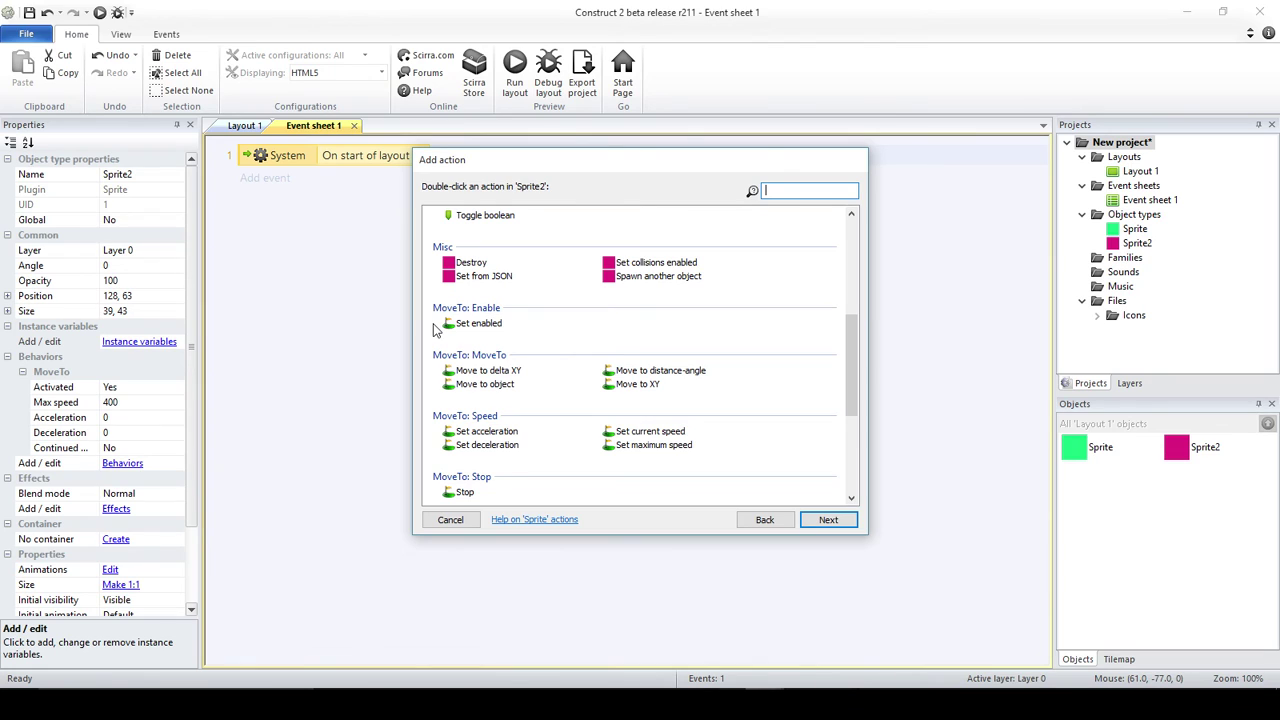
double_click(637, 384)
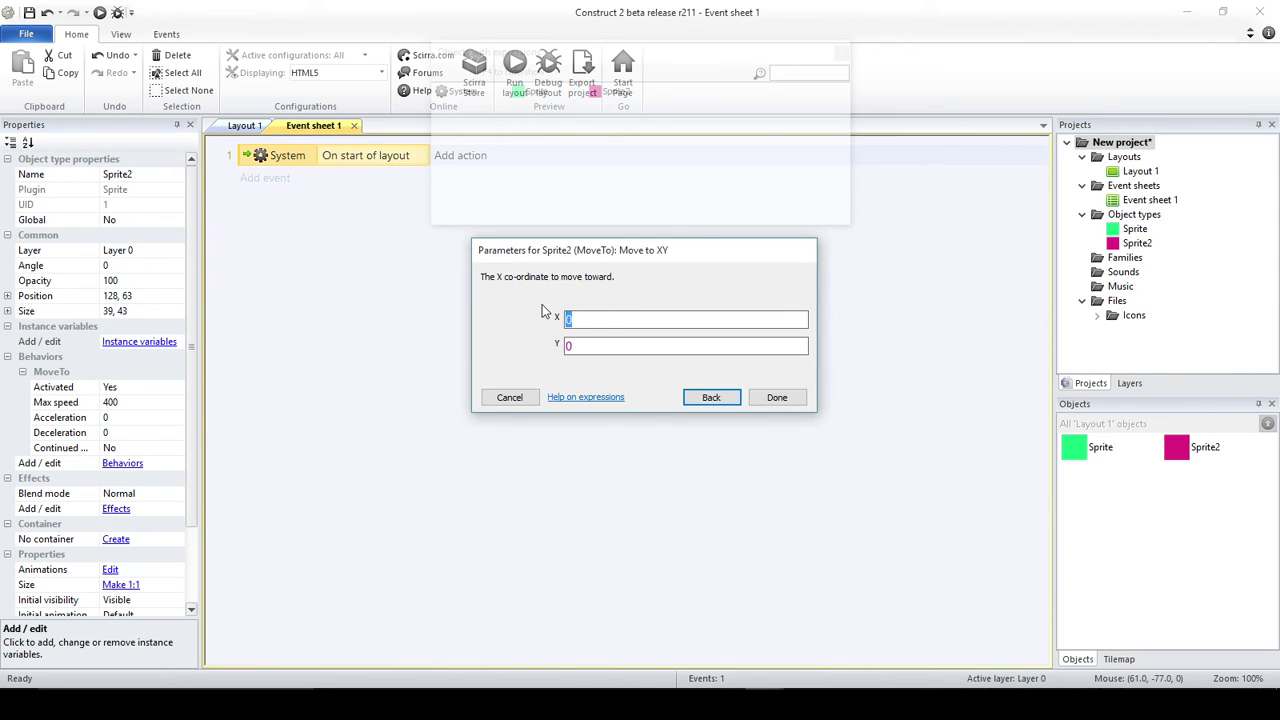
type("2000")
key("Tab")
type("200")
type("0")
key("Return")
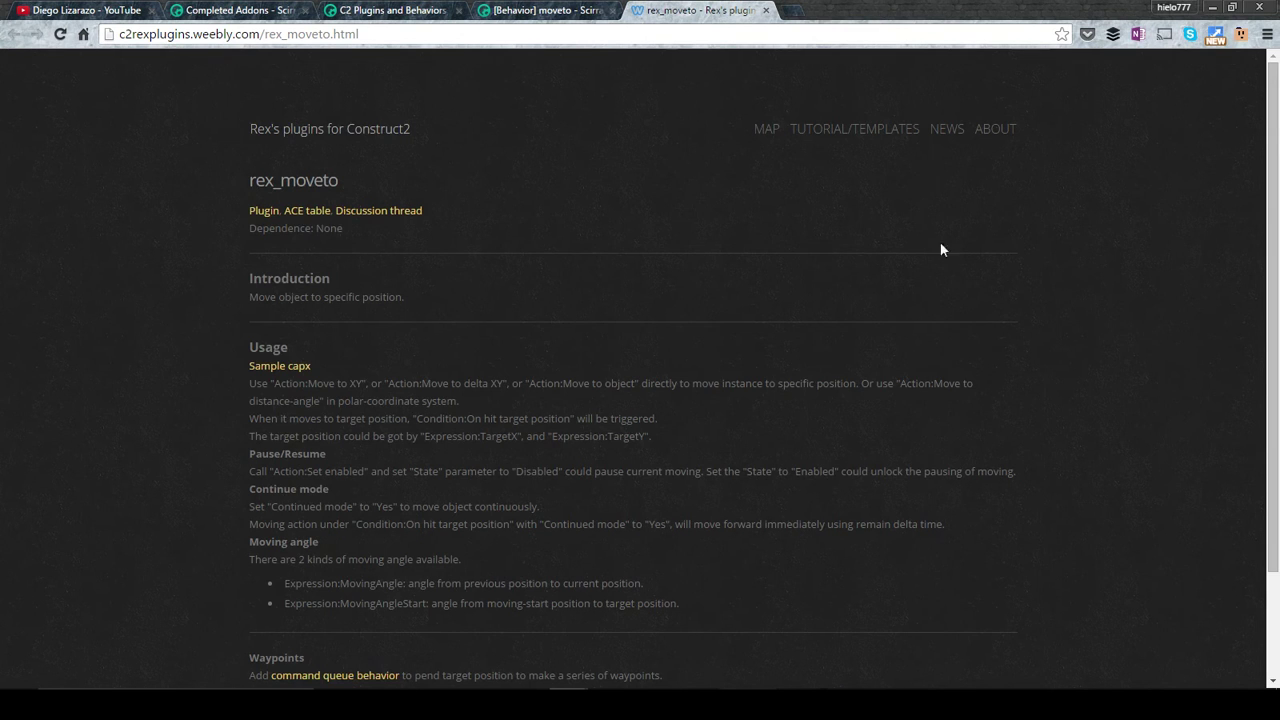
Edit the Sprite2 MoveTo action's target to X 40, Y 400.
key("alt+Tab")
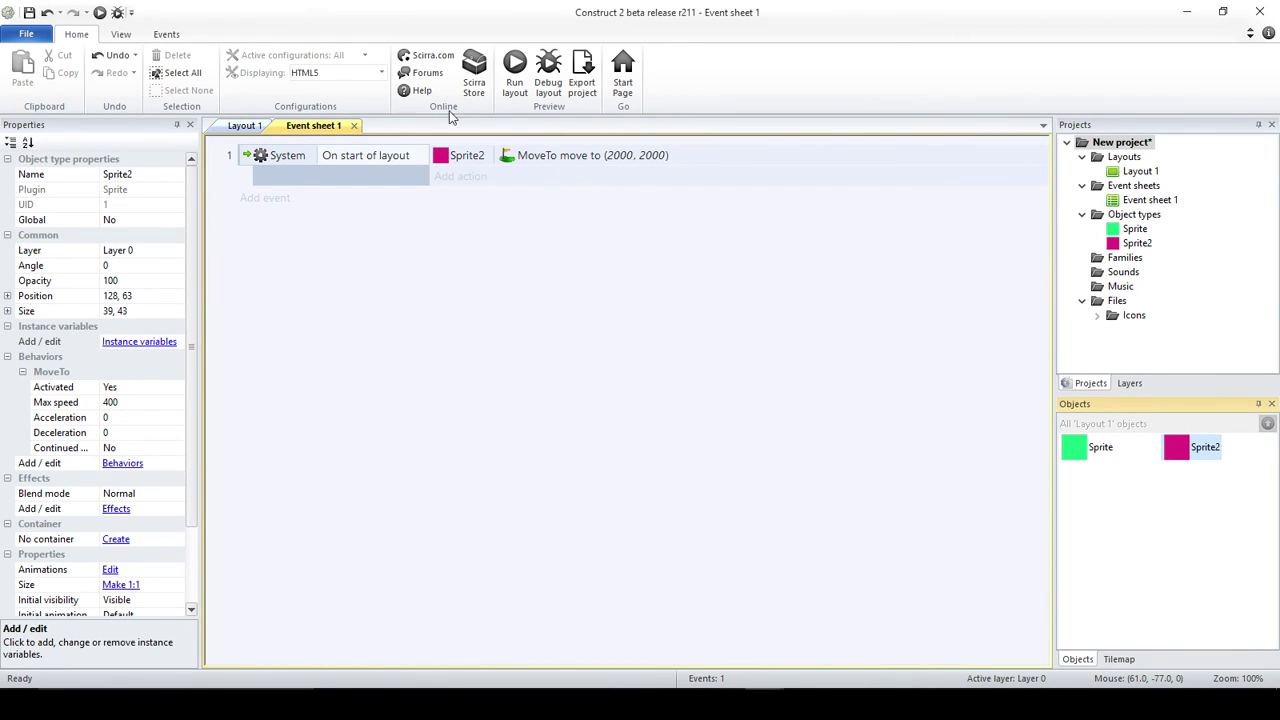
left_click(607, 157)
double_click(607, 157)
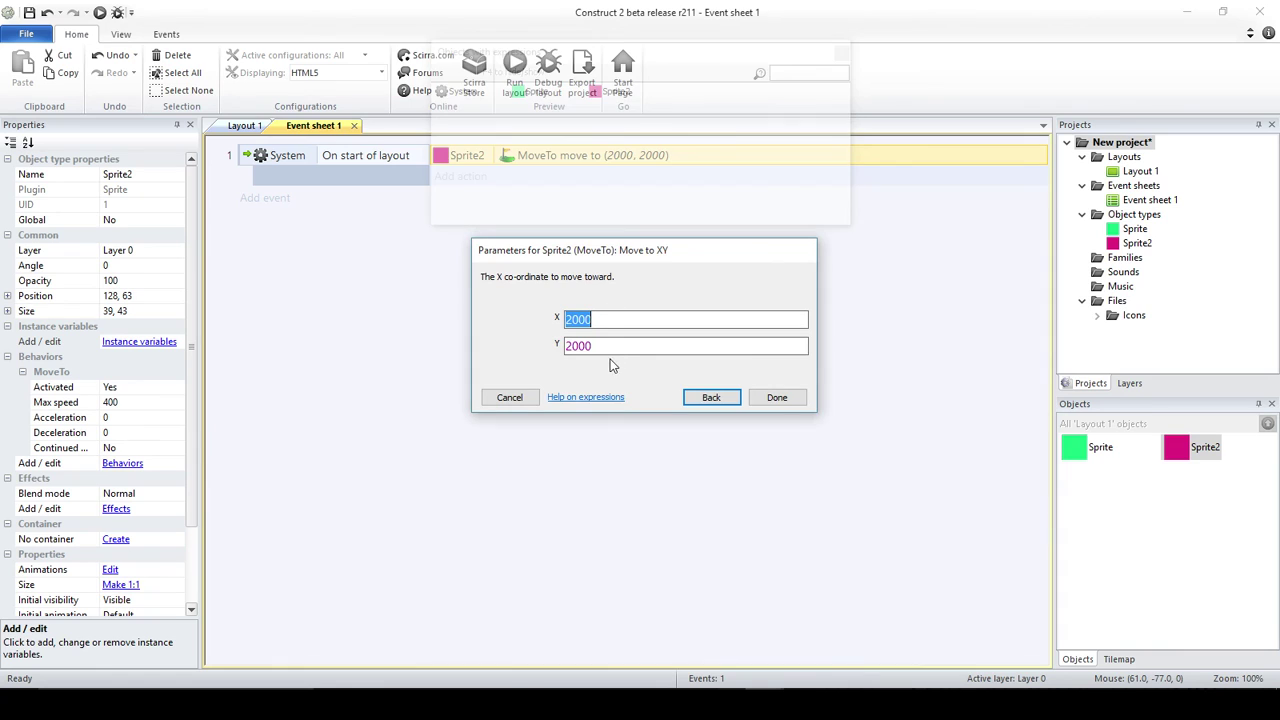
type("40")
key("Tab")
type("400")
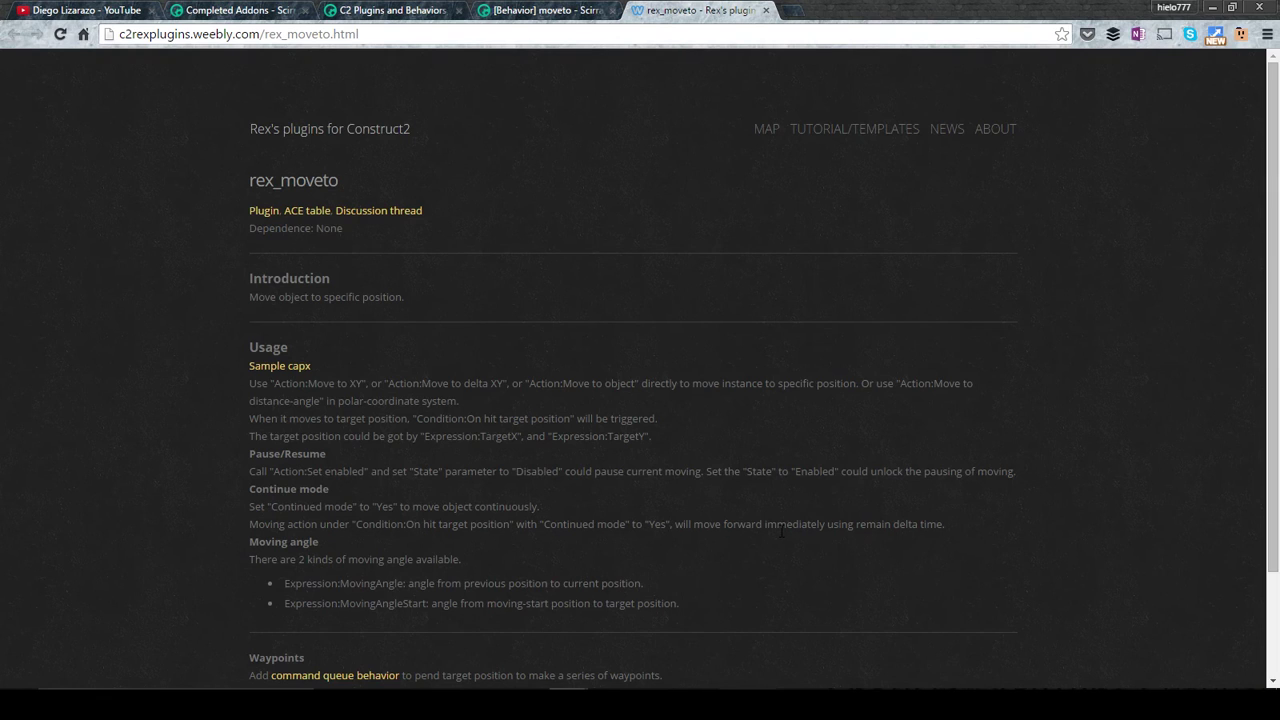
mouse_move(880, 702)
Bring the Construct 2 editor forward, then switch to rez_pathfinder's runtime.js in Visual Studio.
mouse_move(764, 703)
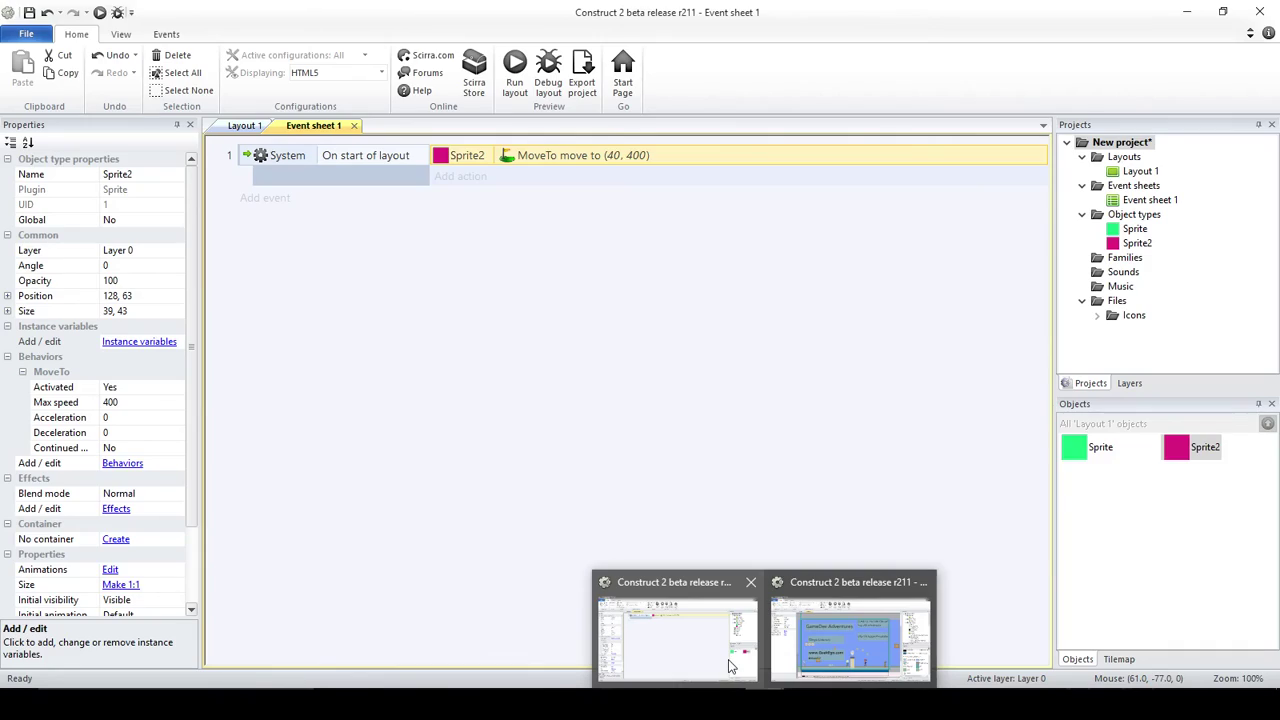
left_click(726, 667)
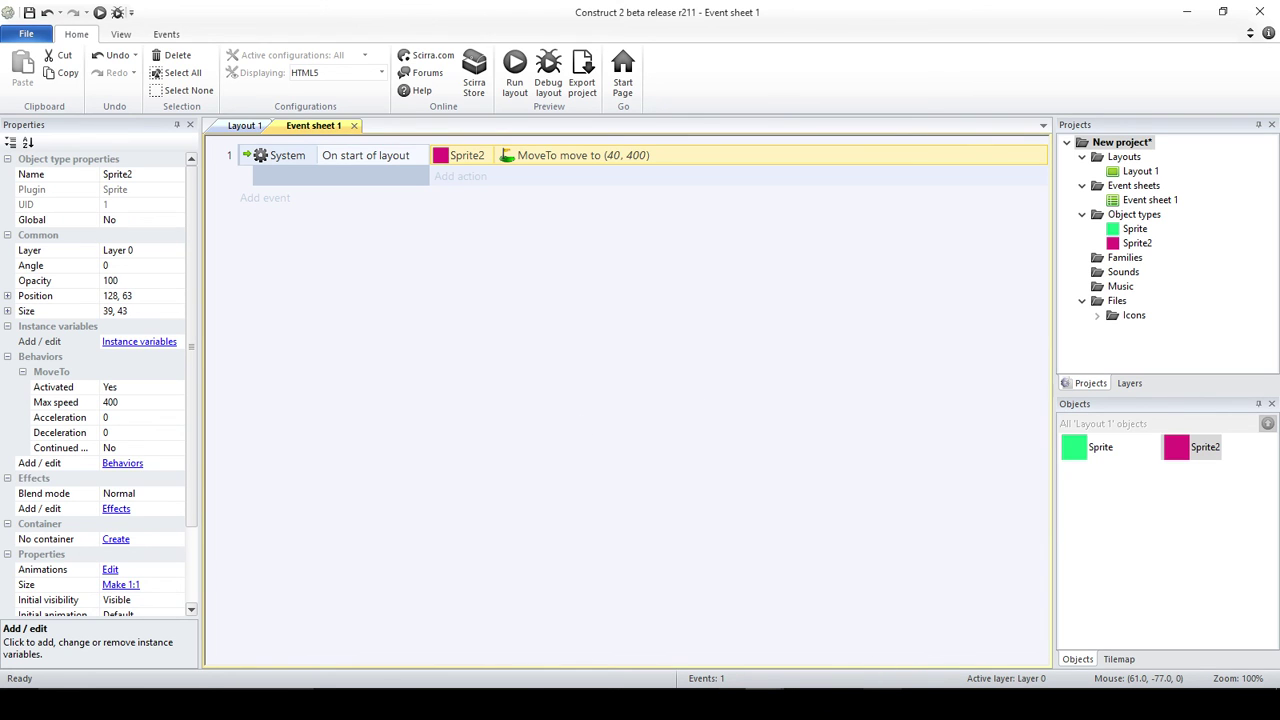
left_click(883, 697)
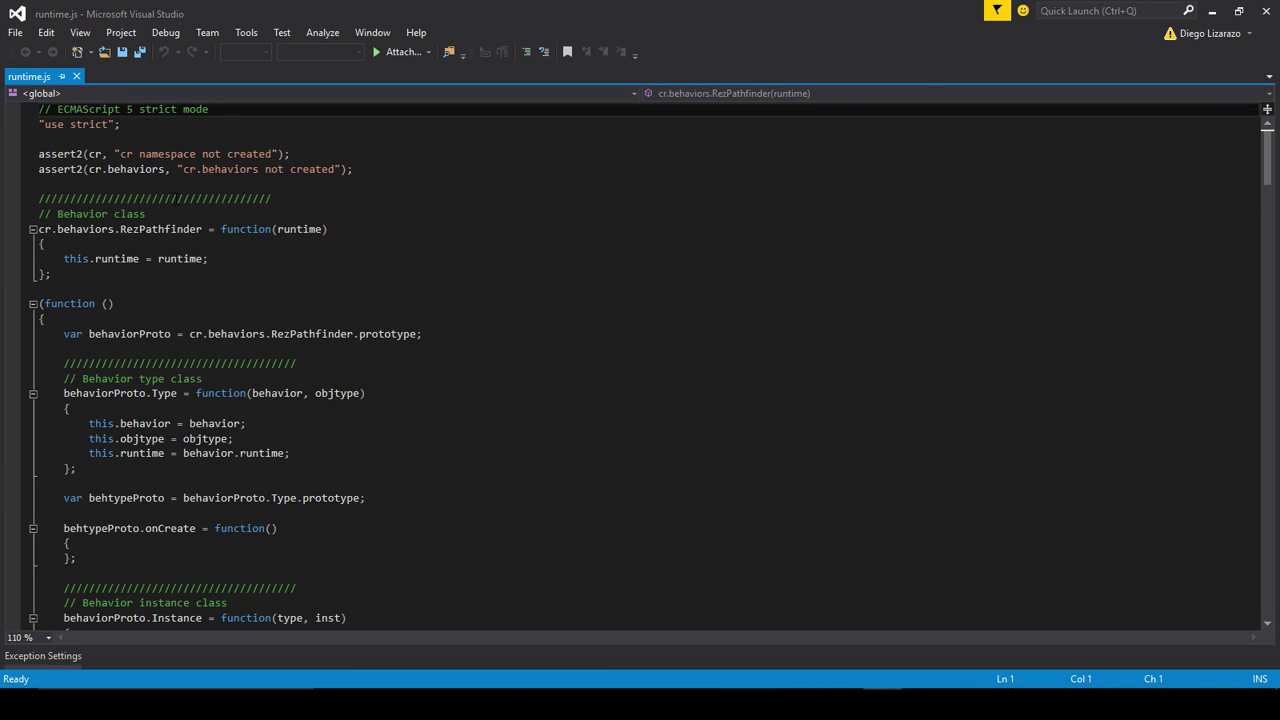
Scroll to the bottom of the RezPathfinder code in runtime.js, then Alt-Tab back to Event sheet 1.
scroll(320, 254, "down", 20)
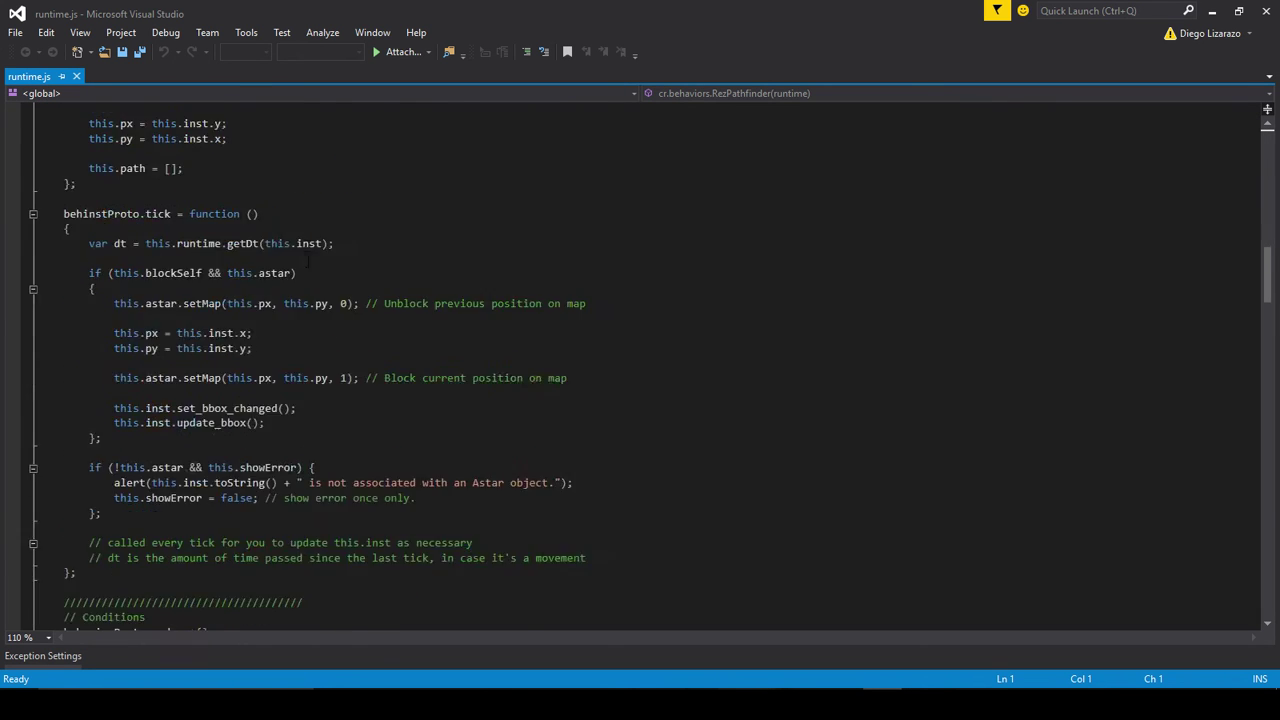
scroll(320, 254, "down", 20)
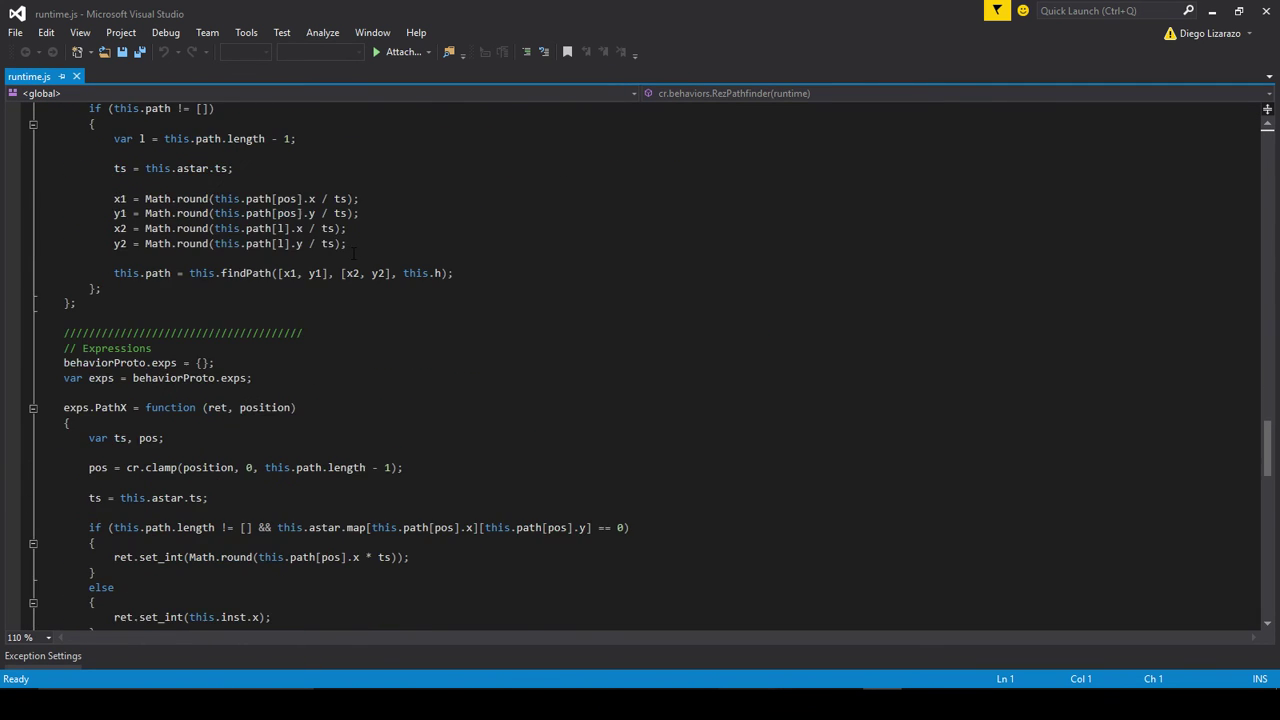
scroll(353, 254, "down", 15)
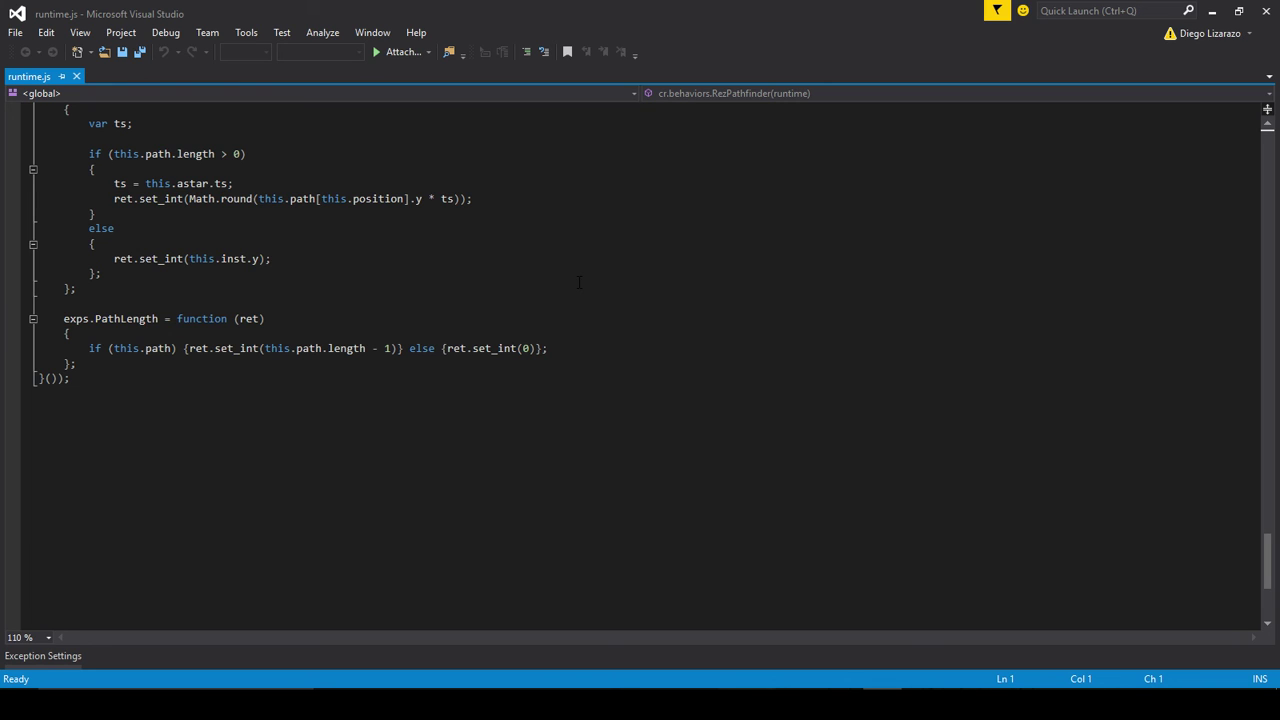
key("alt+Tab")
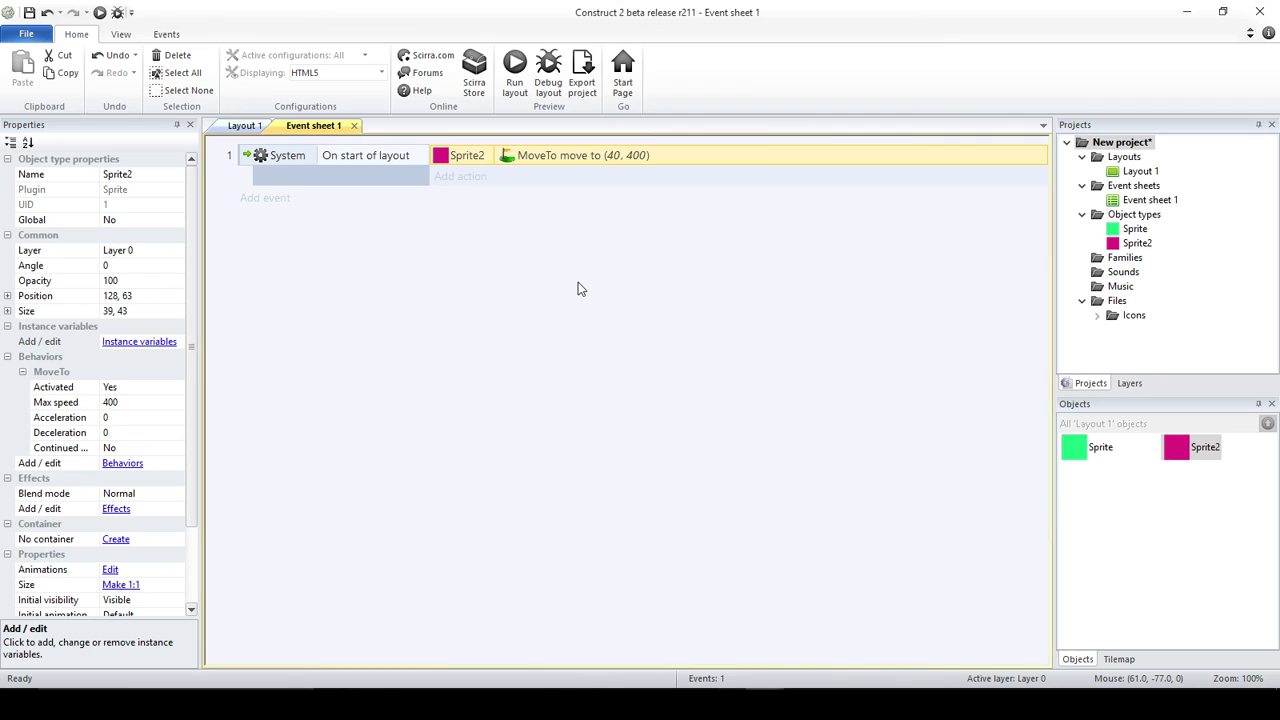
Return to Layout 1 with both sprites, then bring up Rex's rex_moveto documentation in Chrome.
left_click(232, 128)
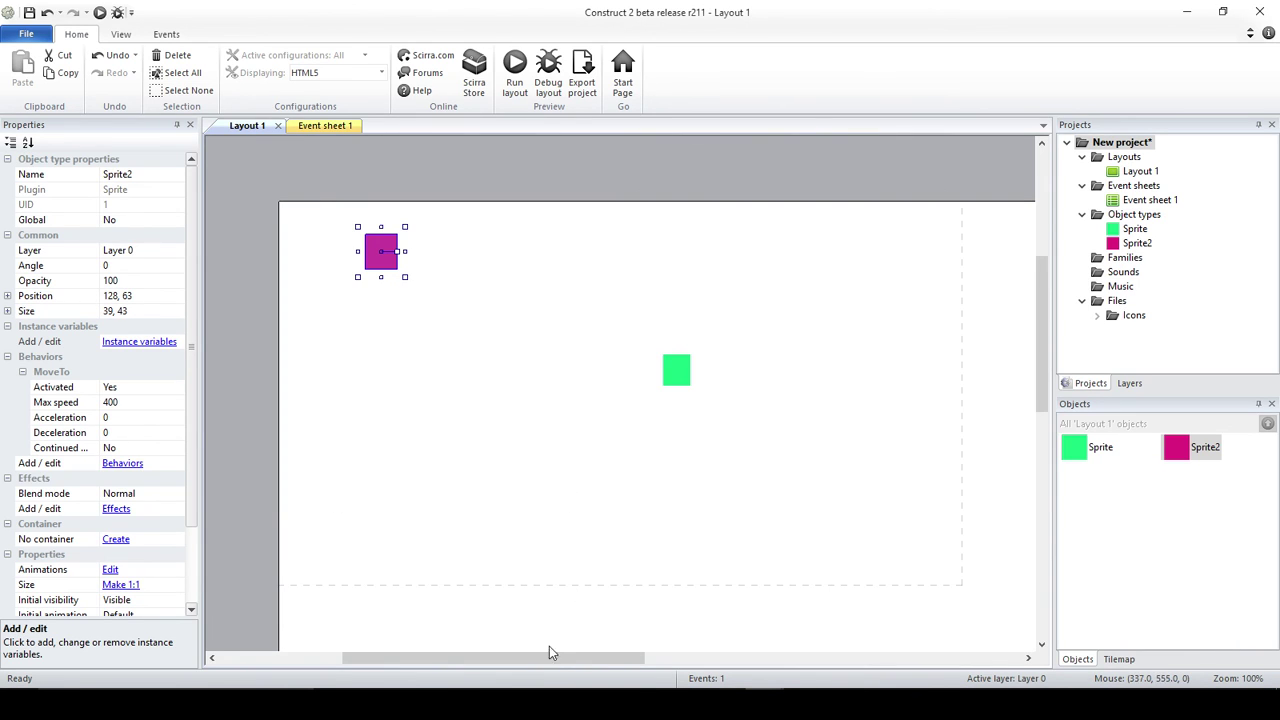
left_click(567, 705)
Open the Scirra forum's '[Behavior] moveto' thread listing MoveTo and related plugins.
left_click(523, 665)
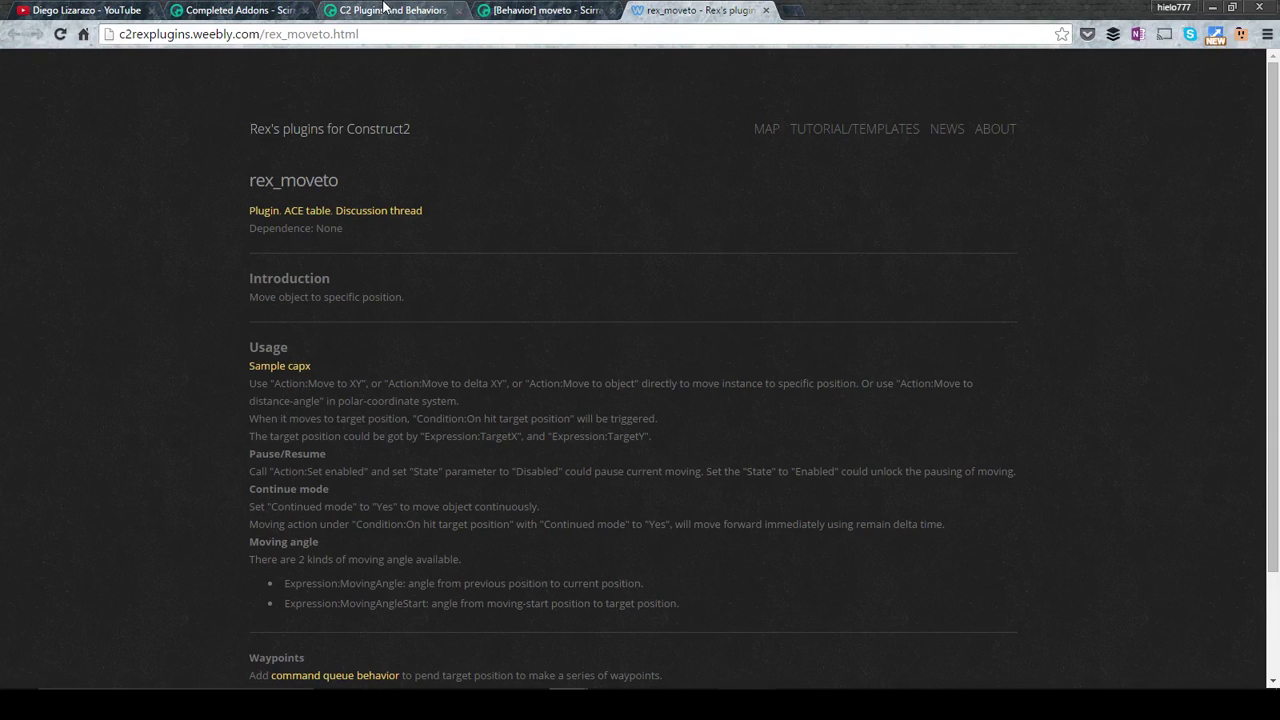
left_click(545, 10)
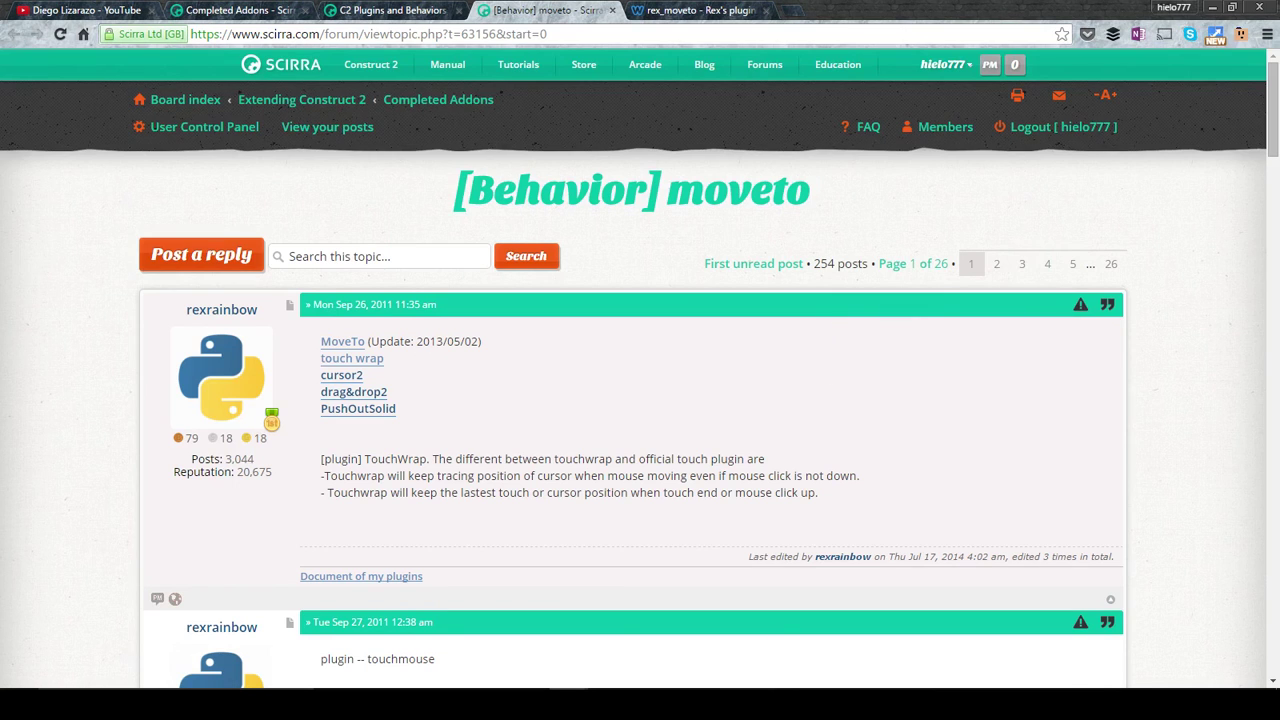
left_click(716, 662)
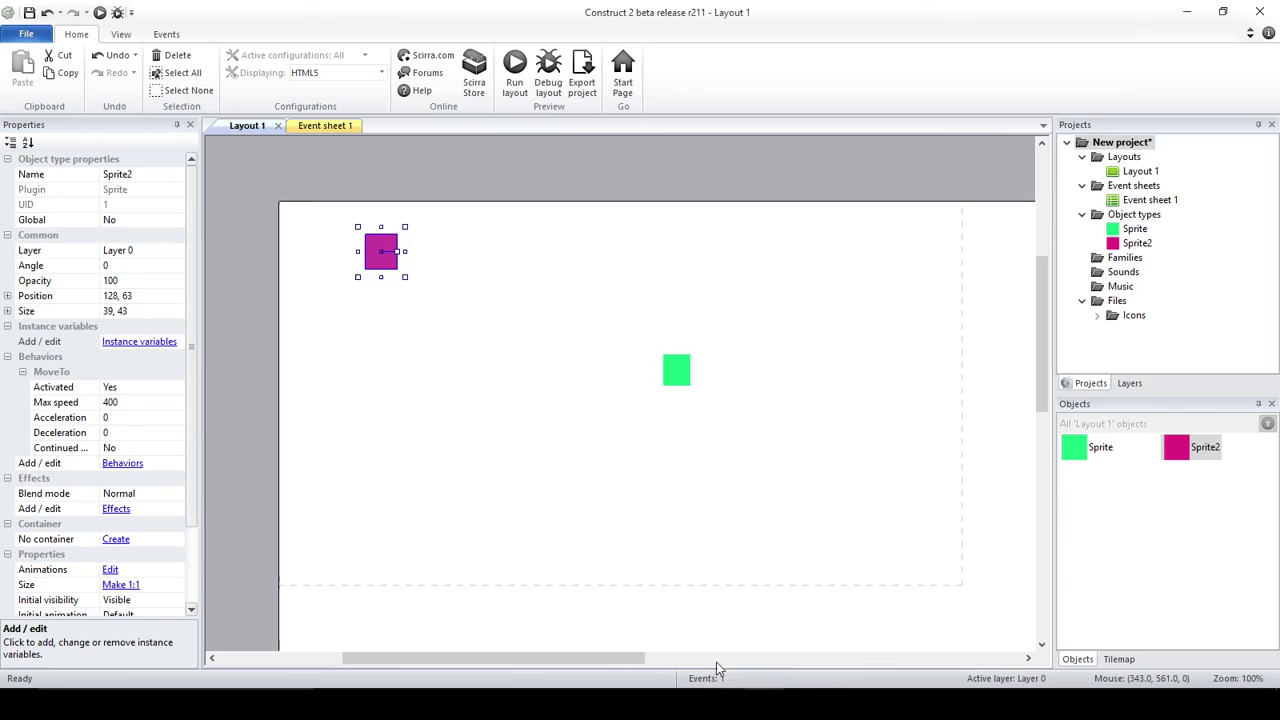